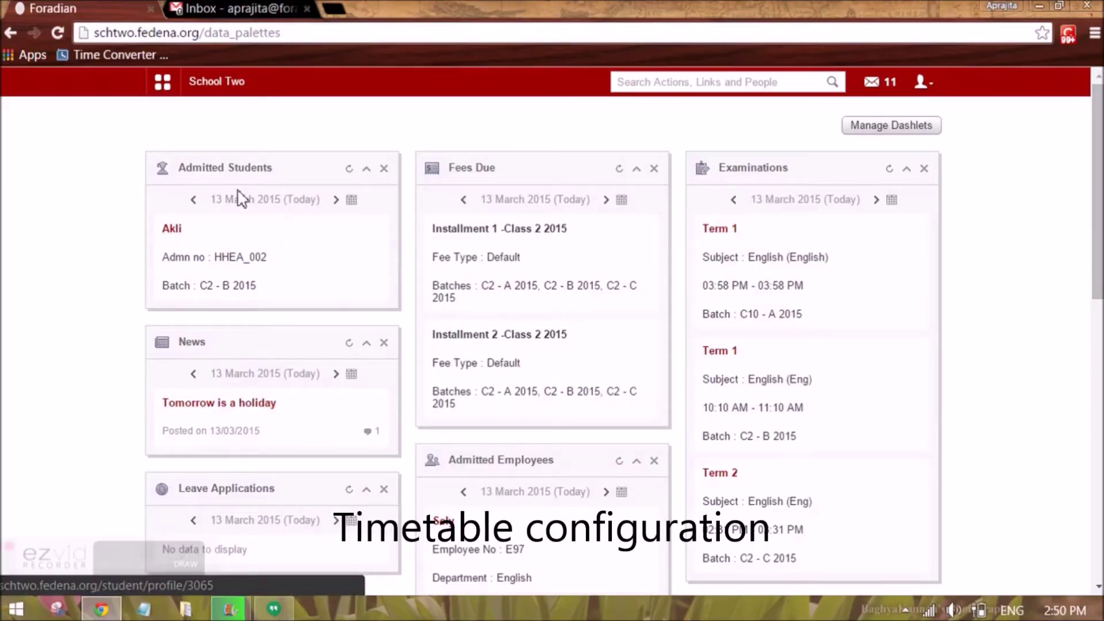
Open the academic Timetable module and look over the functions it offers, down to Class Room Allocation
left_click(165, 87)
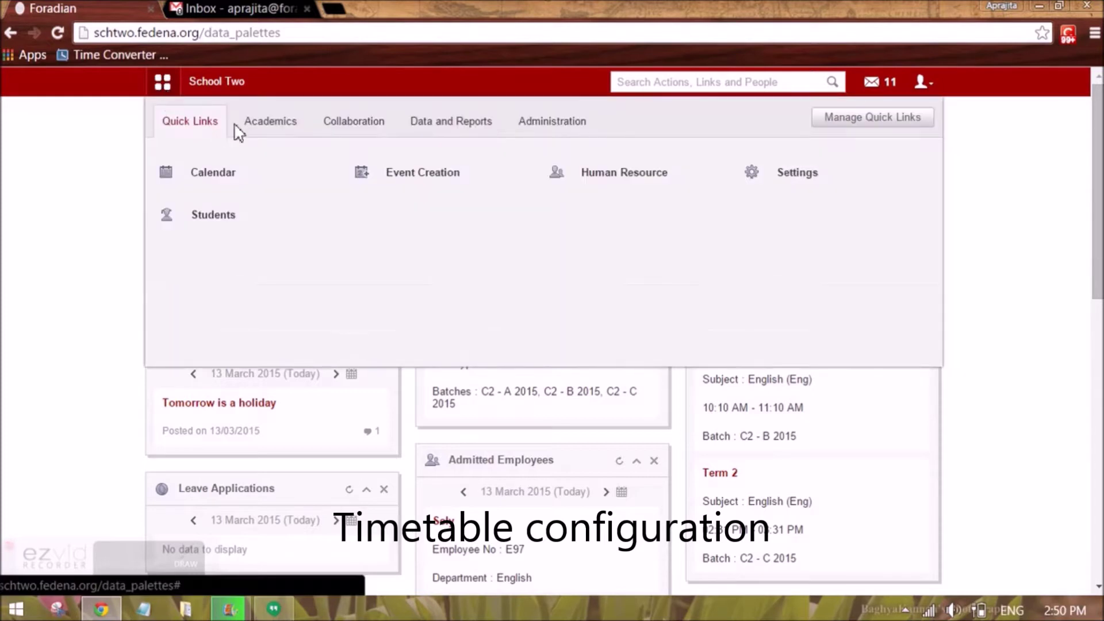
left_click(248, 133)
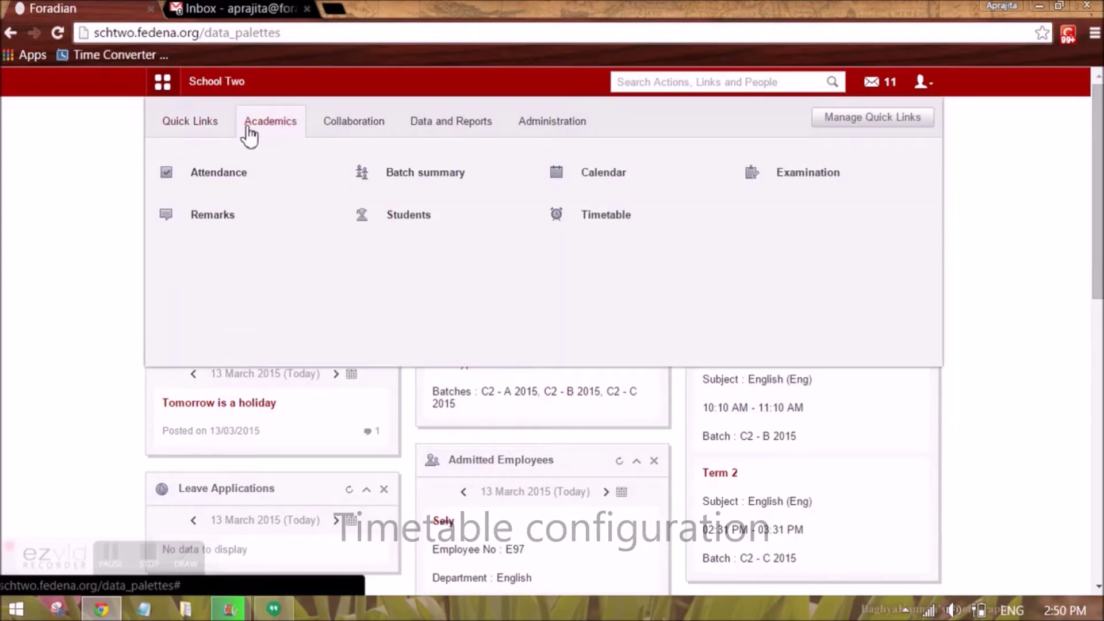
mouse_move(603, 233)
left_click(610, 230)
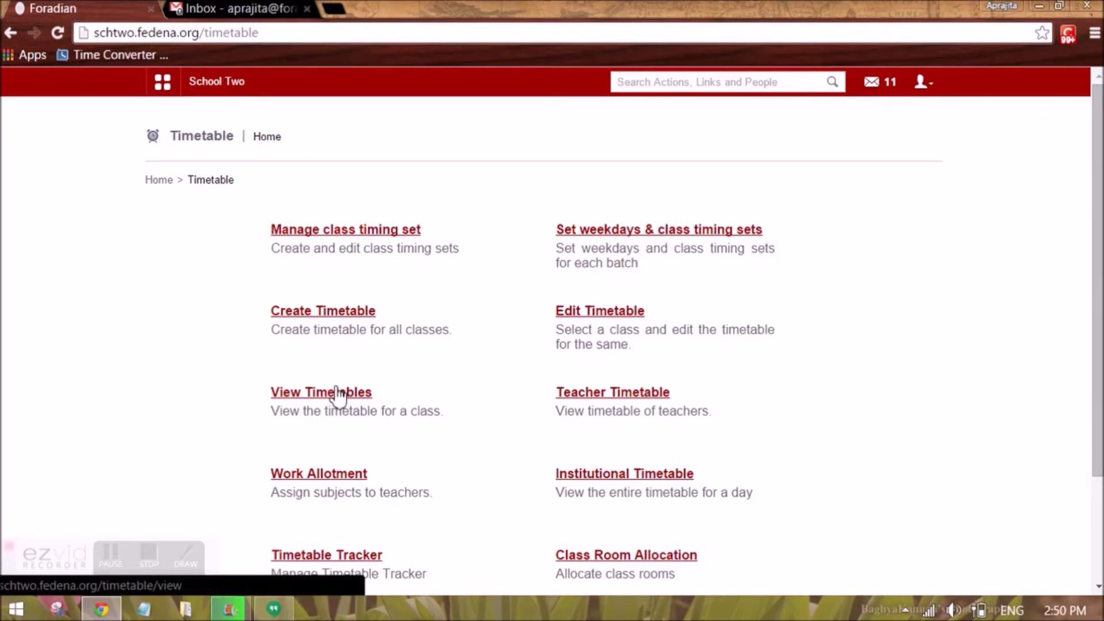
scroll(336, 400, "down", 2)
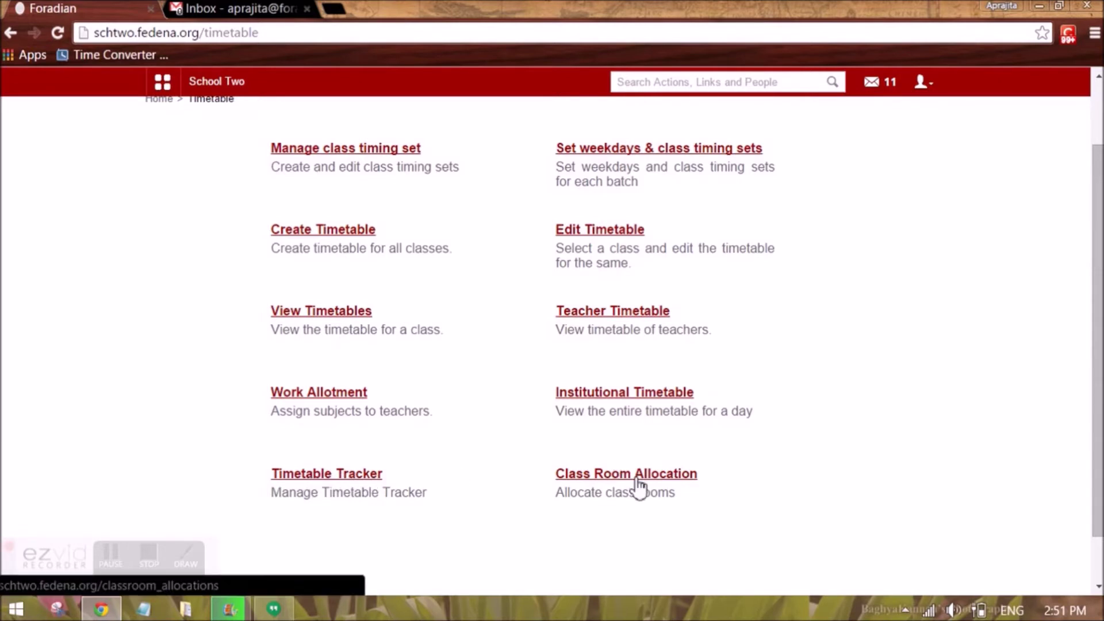
scroll(638, 486, "up", 2)
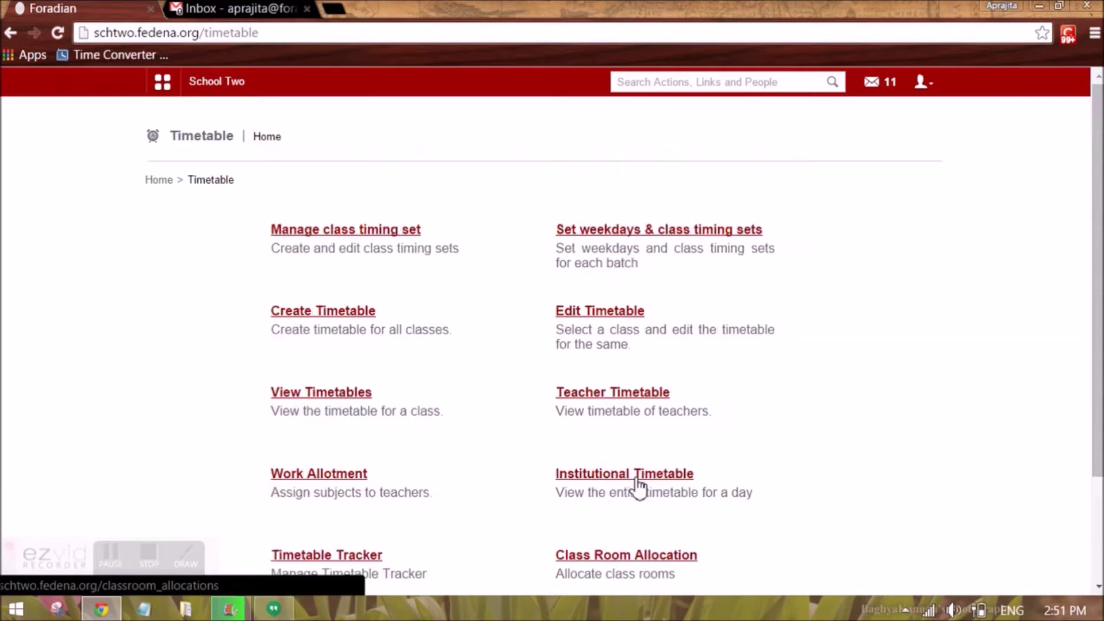
View the class timings of the Default timing set and inspect the editable details of Period1 without changing them
left_click(556, 313)
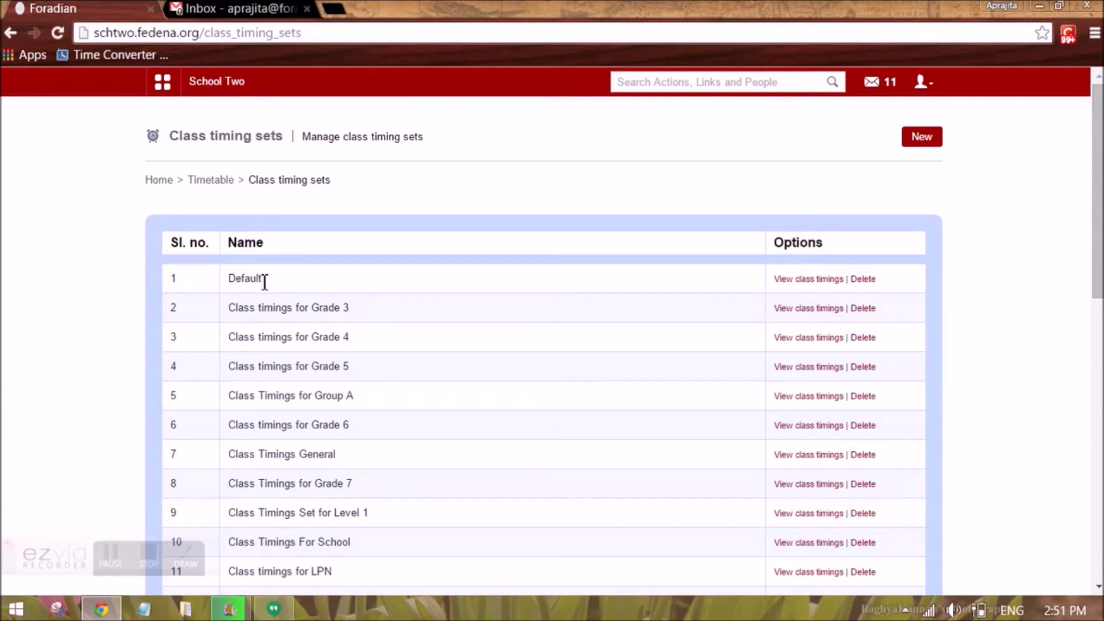
left_click(812, 280)
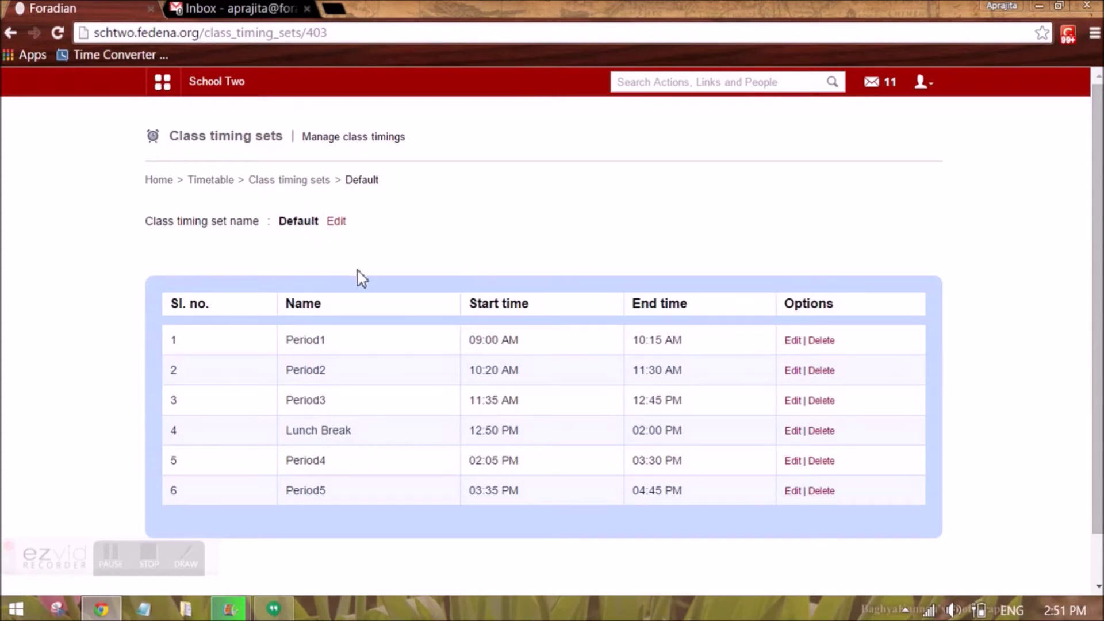
left_click(793, 340)
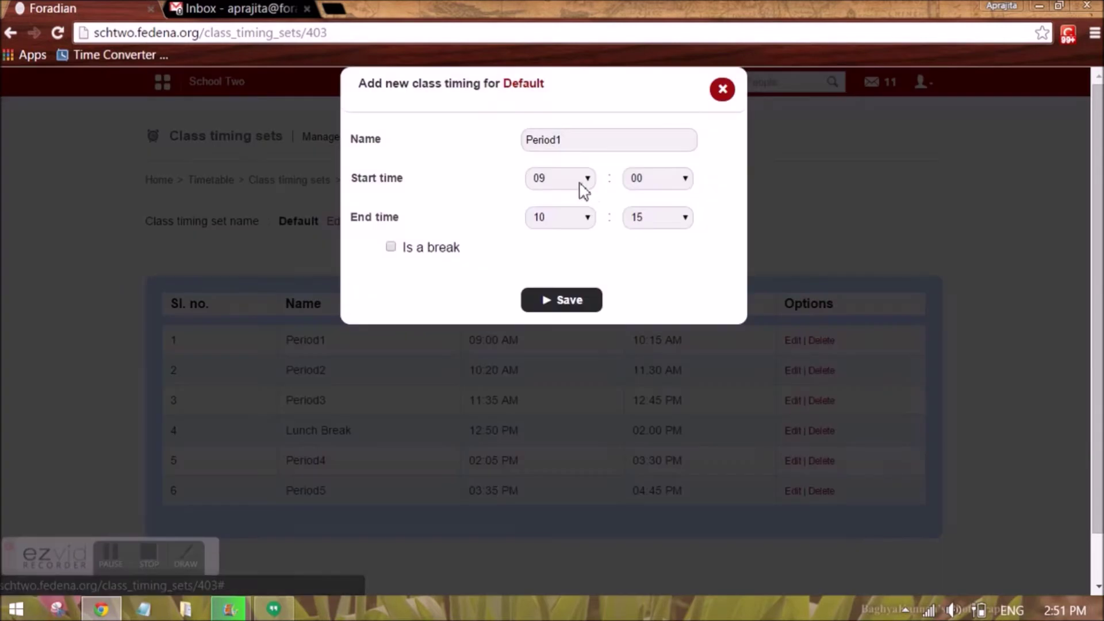
left_click_drag(577, 139, 513, 156)
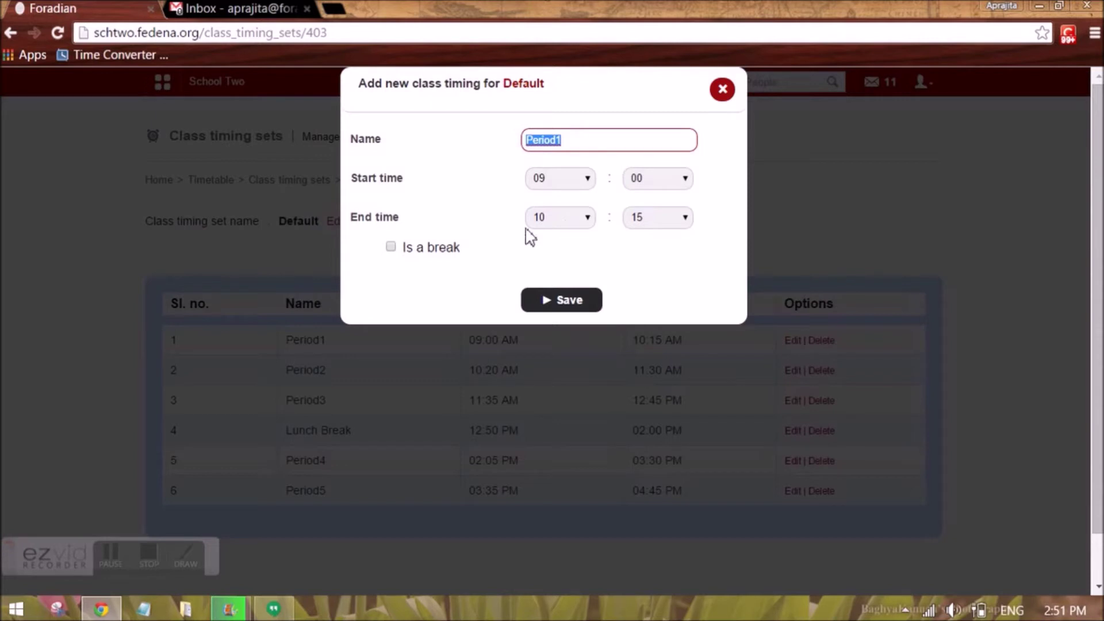
left_click(723, 91)
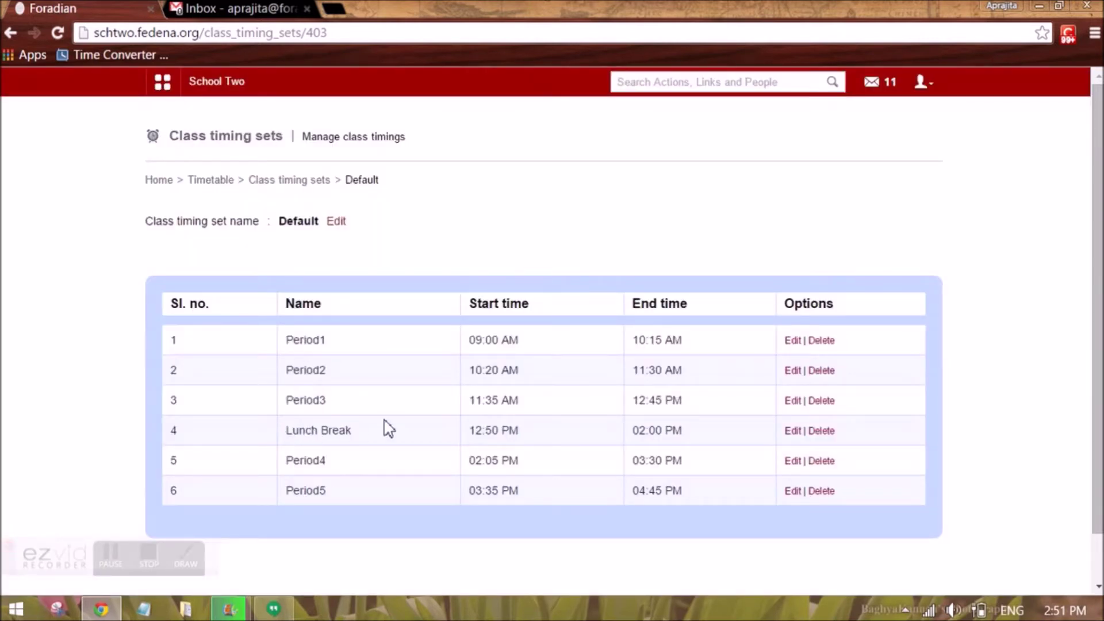
Try to mark the Lunch Break period of the Default class timing set as a break
left_click(793, 432)
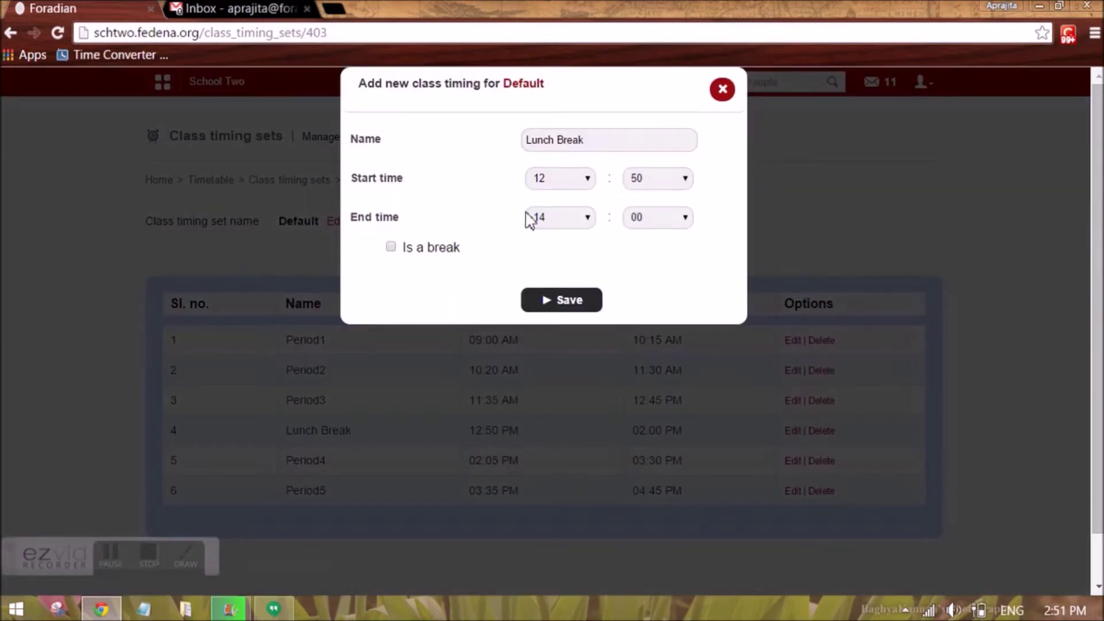
left_click(390, 248)
left_click(565, 302)
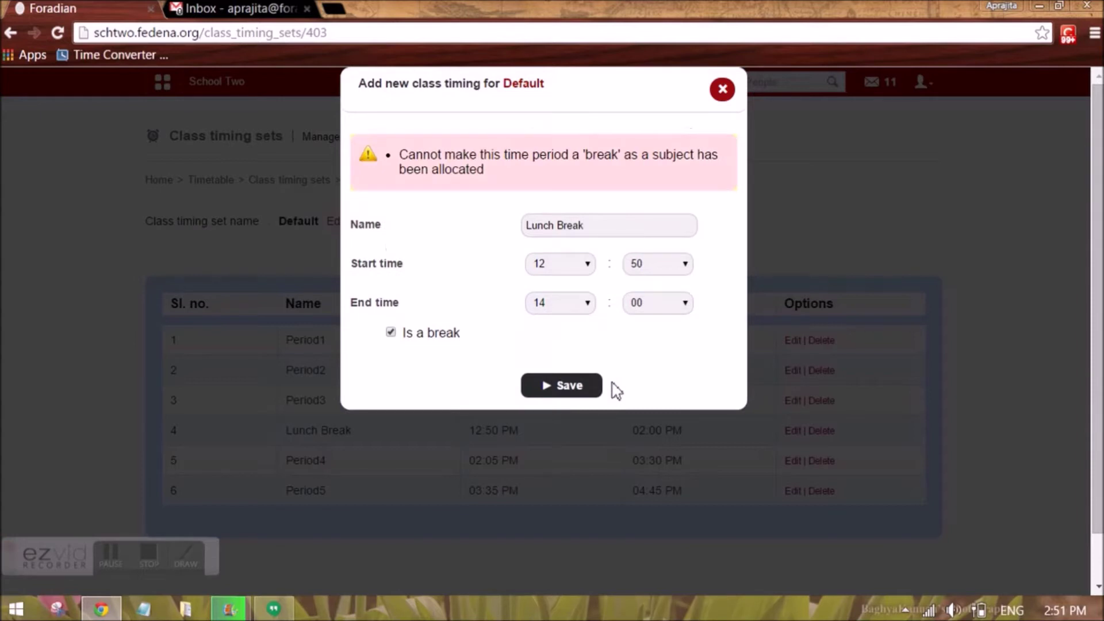
left_click(722, 90)
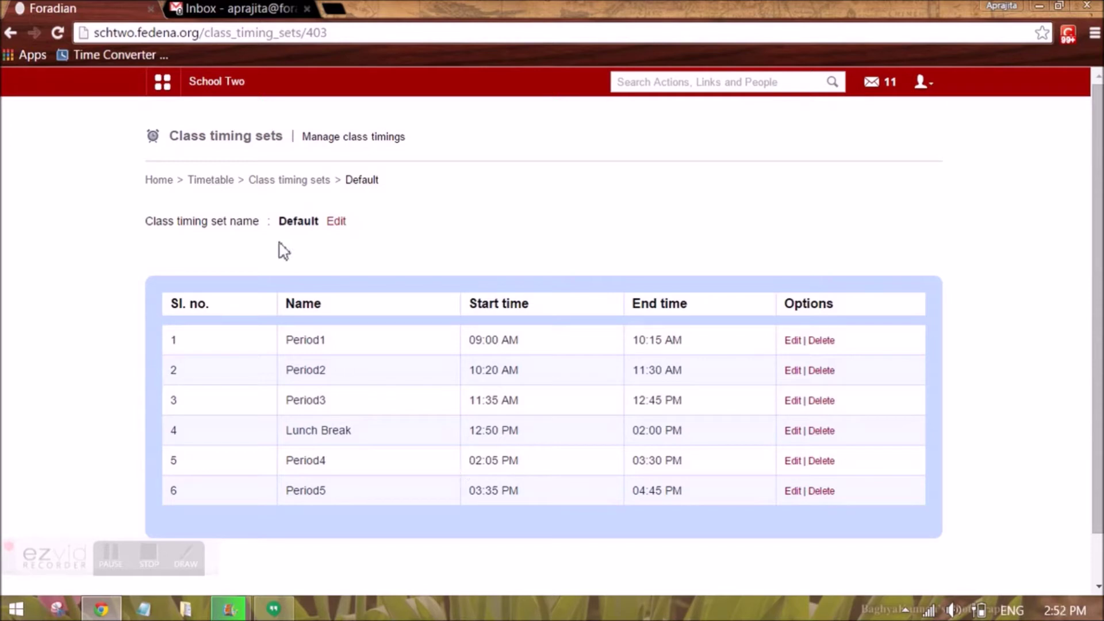
View the new timetable form with its start and end dates, and return to the Timetable home page
triple_click(315, 217)
double_click(316, 217)
left_click(343, 254)
left_click(210, 182)
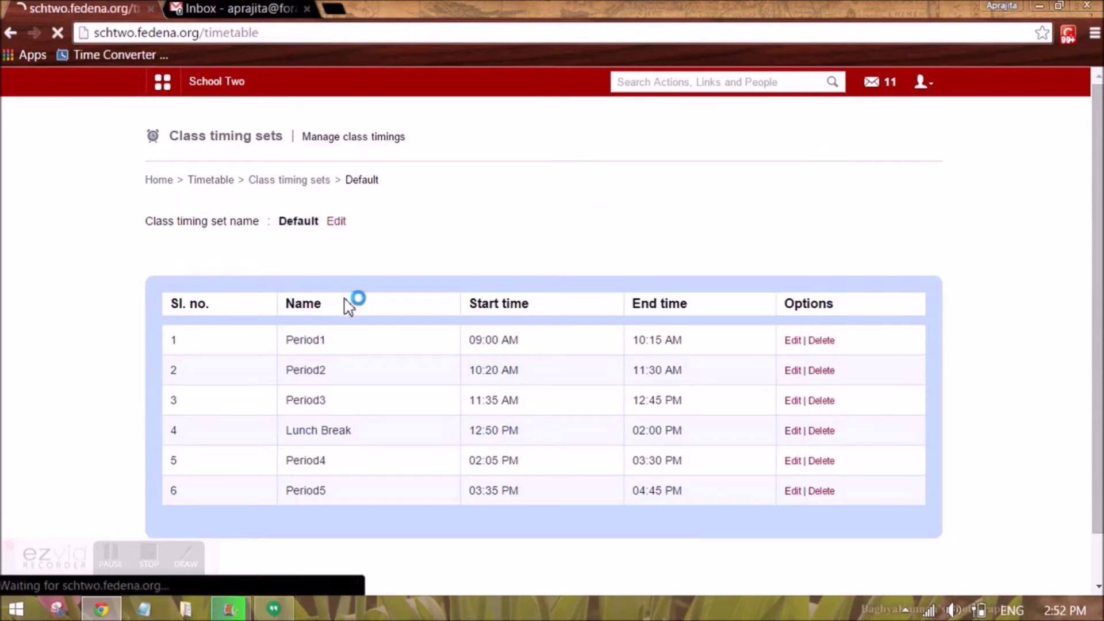
left_click(315, 311)
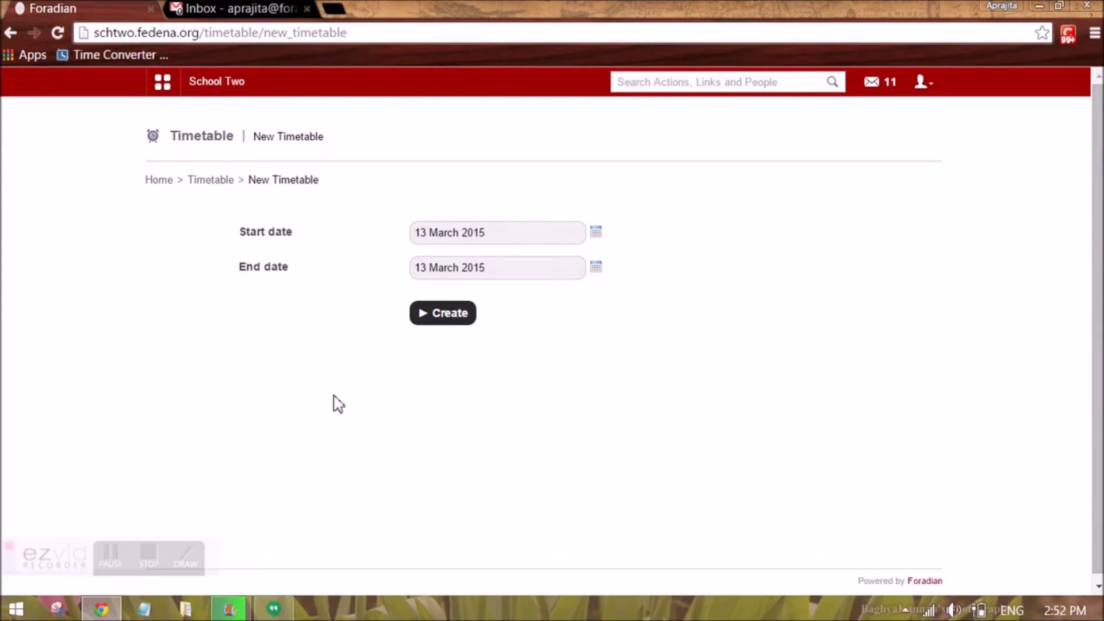
left_click(210, 180)
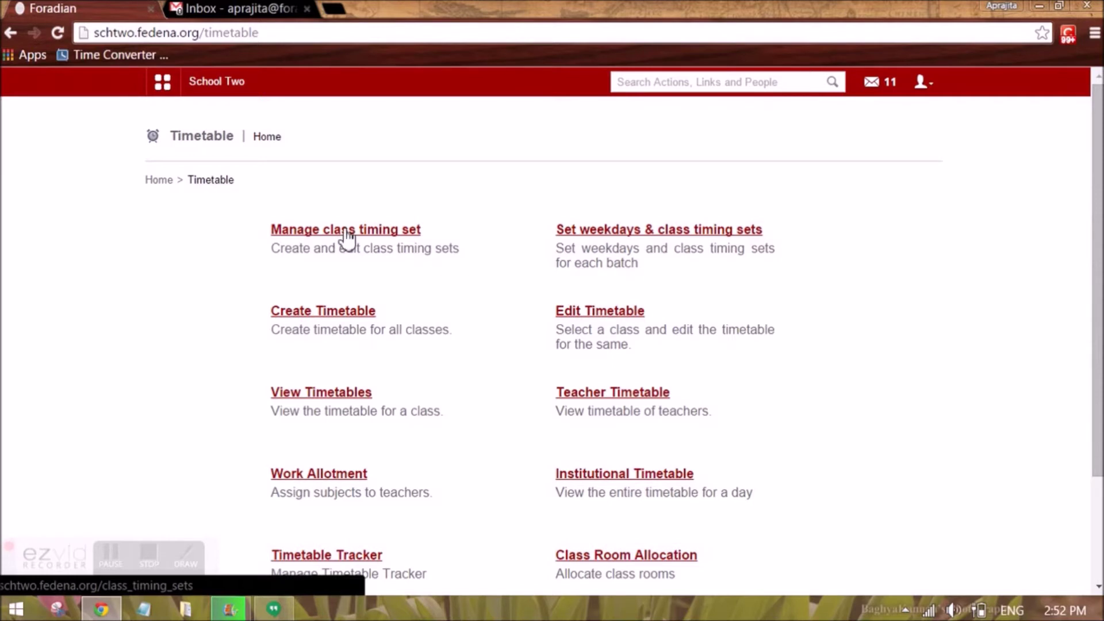
Enter the name Monday-Friday-Grade 4 for a new class timing set, and return to the sets list without submitting
left_click(345, 233)
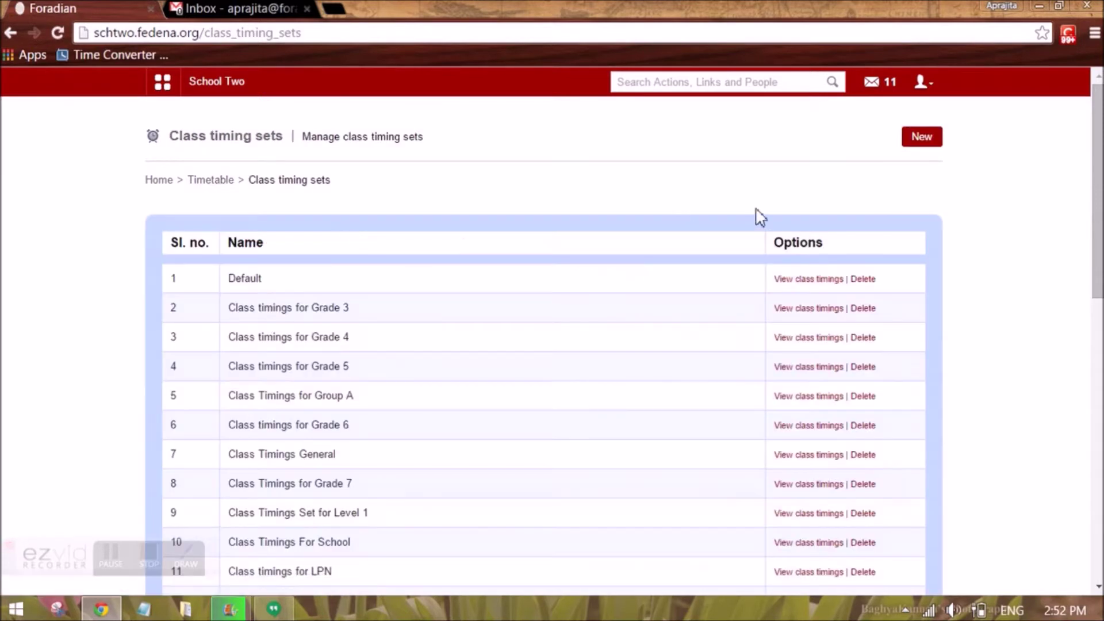
left_click(922, 136)
left_click(339, 242)
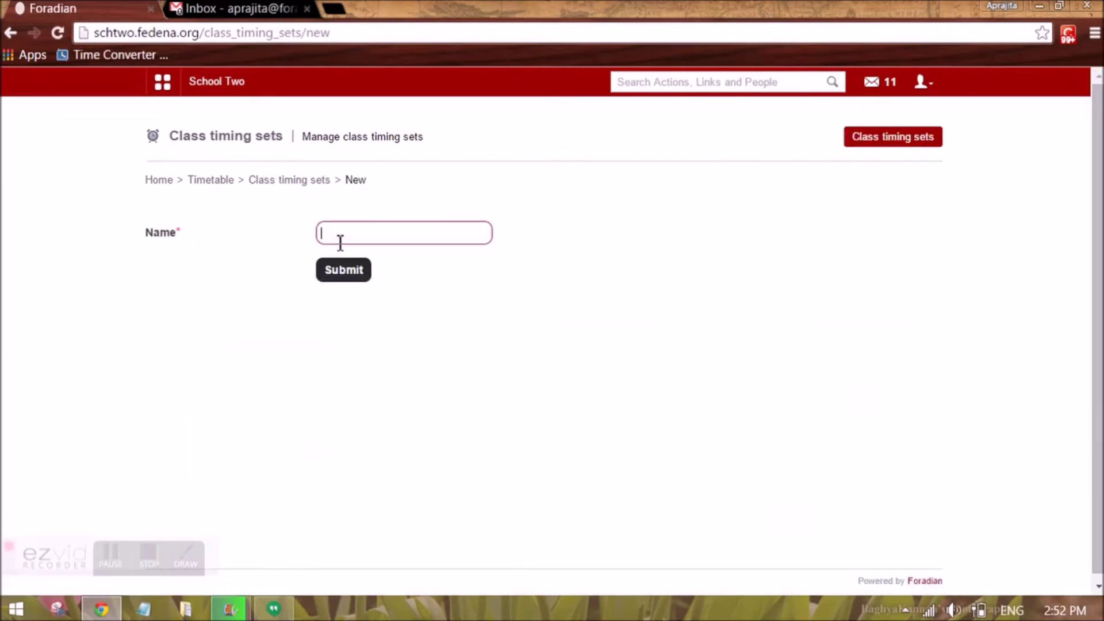
type("Mon")
key("BackSpace")
key("BackSpace")
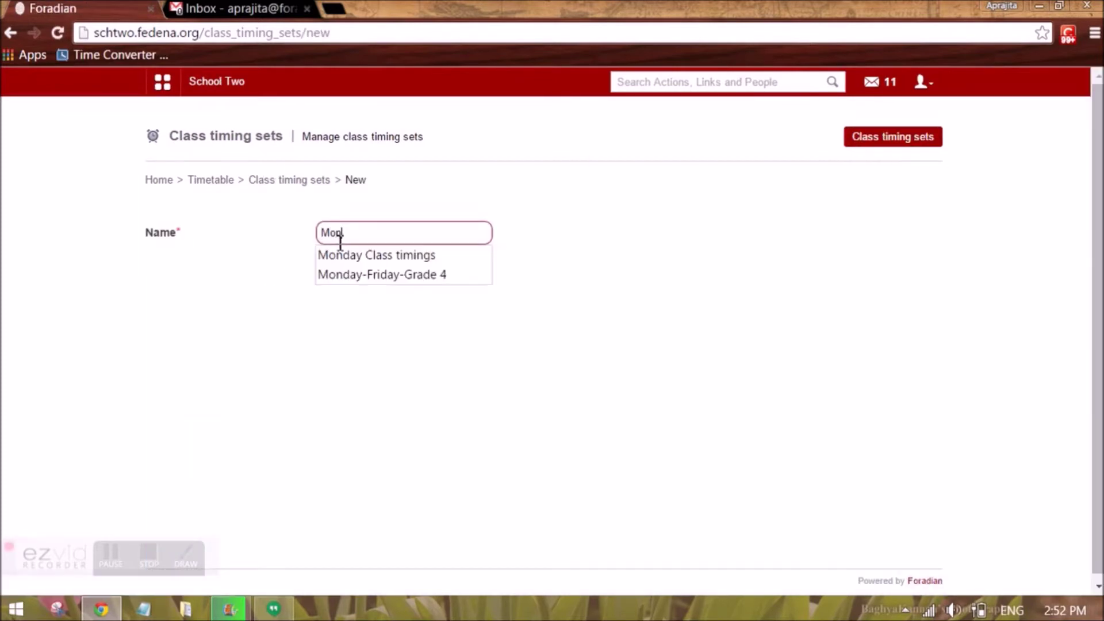
key("Down")
key("Down")
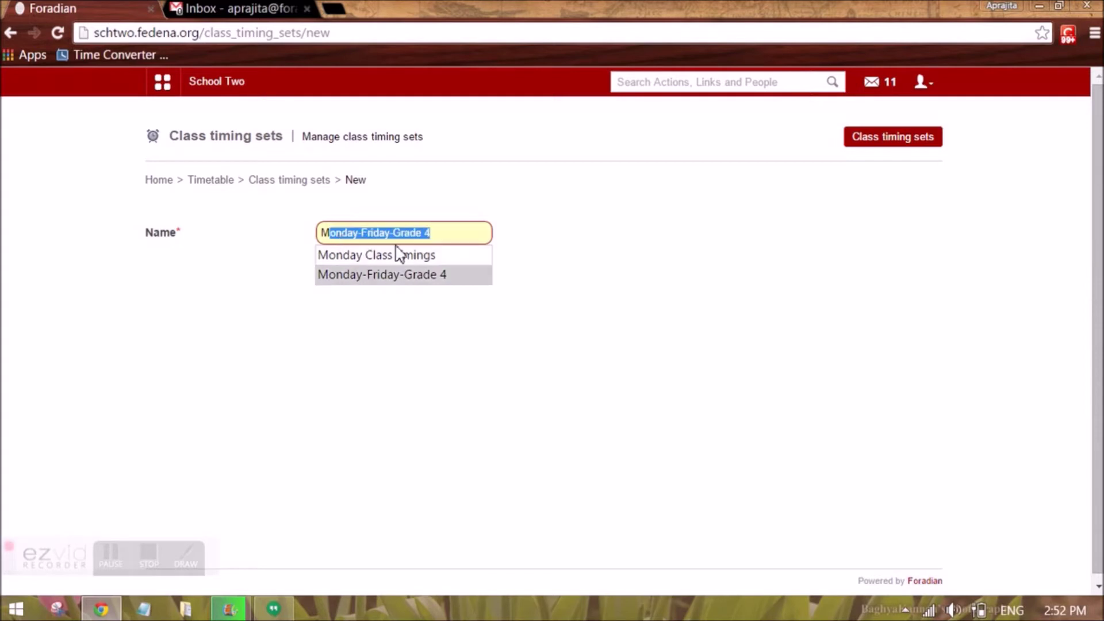
left_click(431, 279)
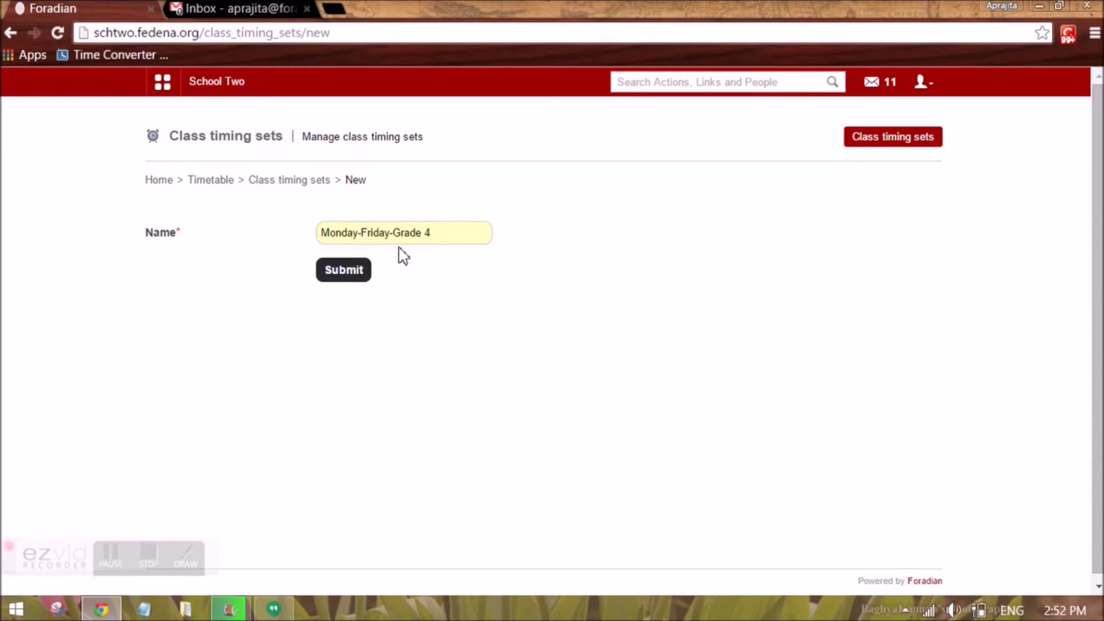
left_click_drag(389, 233, 320, 249)
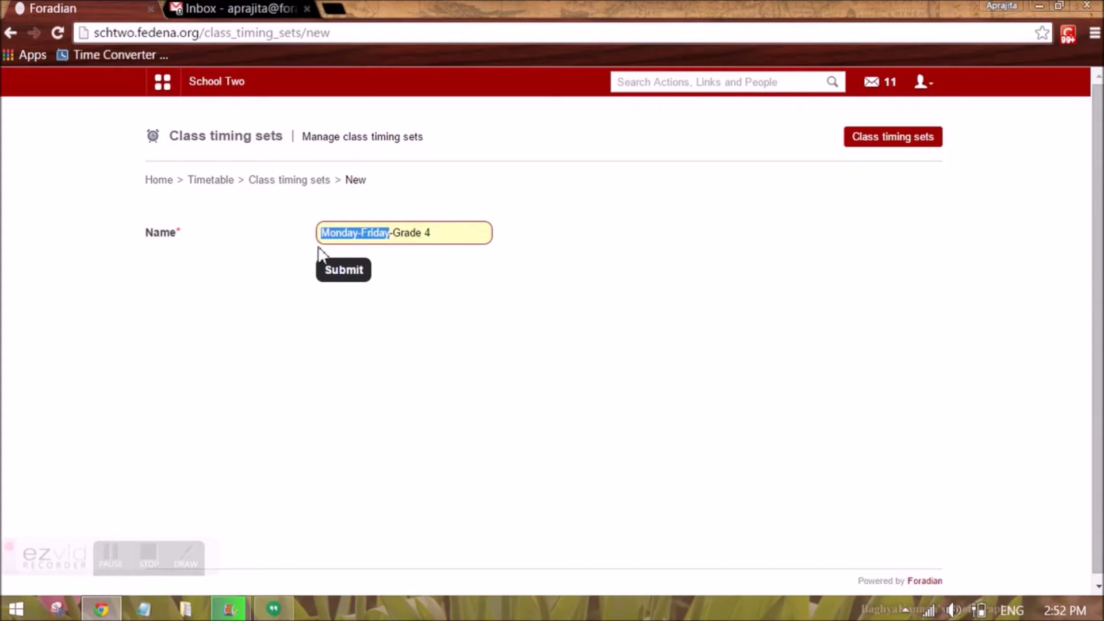
left_click(457, 235)
left_click(422, 342)
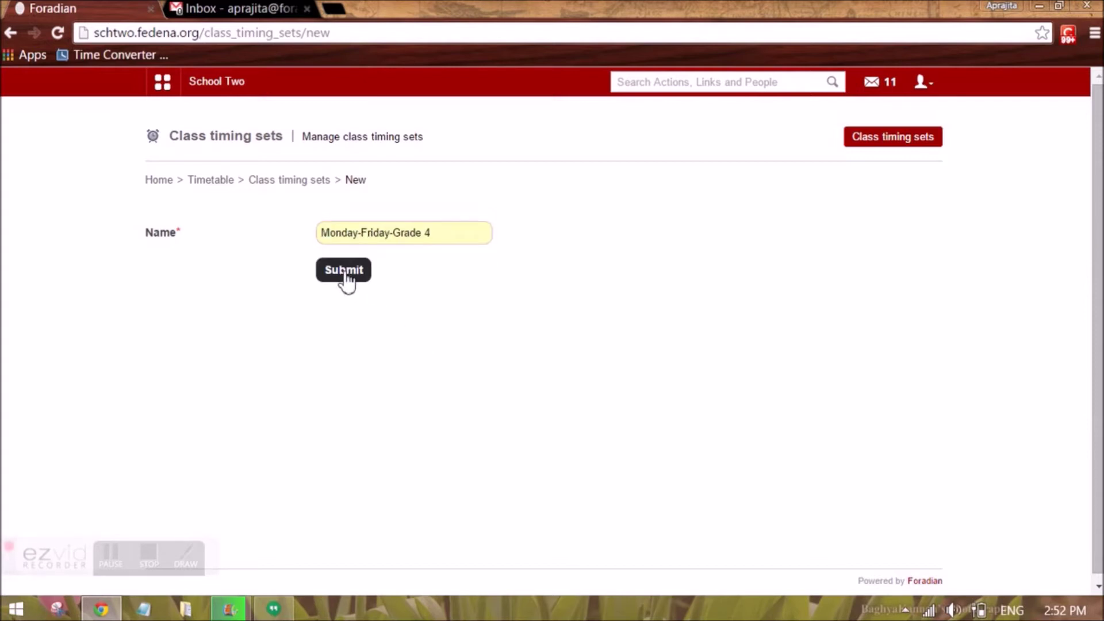
left_click(295, 183)
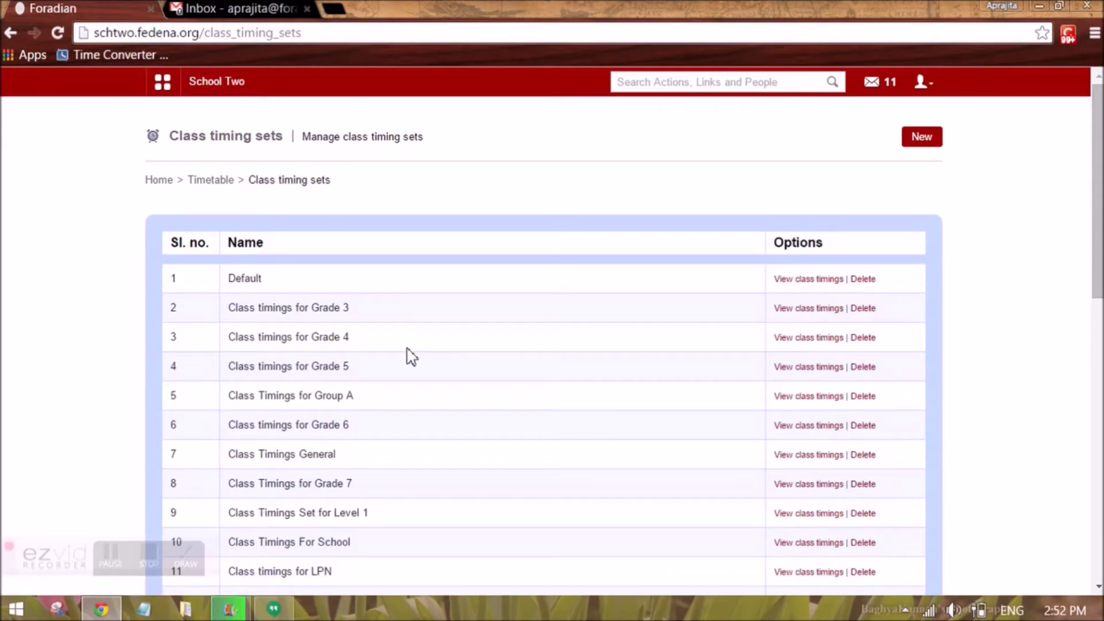
Find the existing Monday-Friday-Grade 4 set in the class timing sets list and view its class timings
scroll(362, 314, "down", 2)
scroll(368, 319, "down", 10)
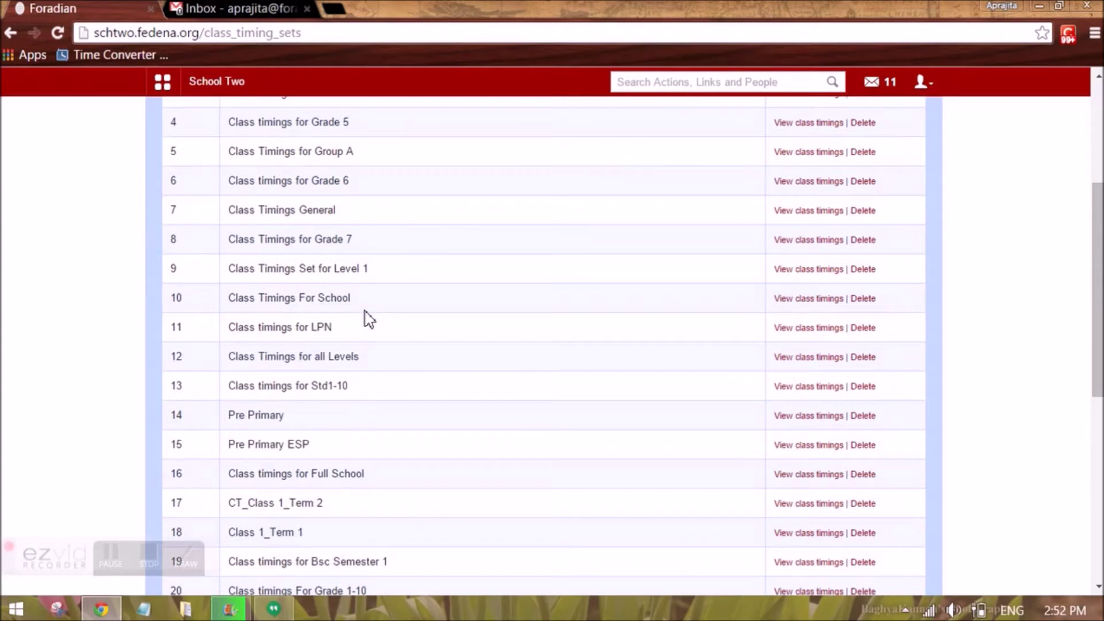
left_click(829, 470)
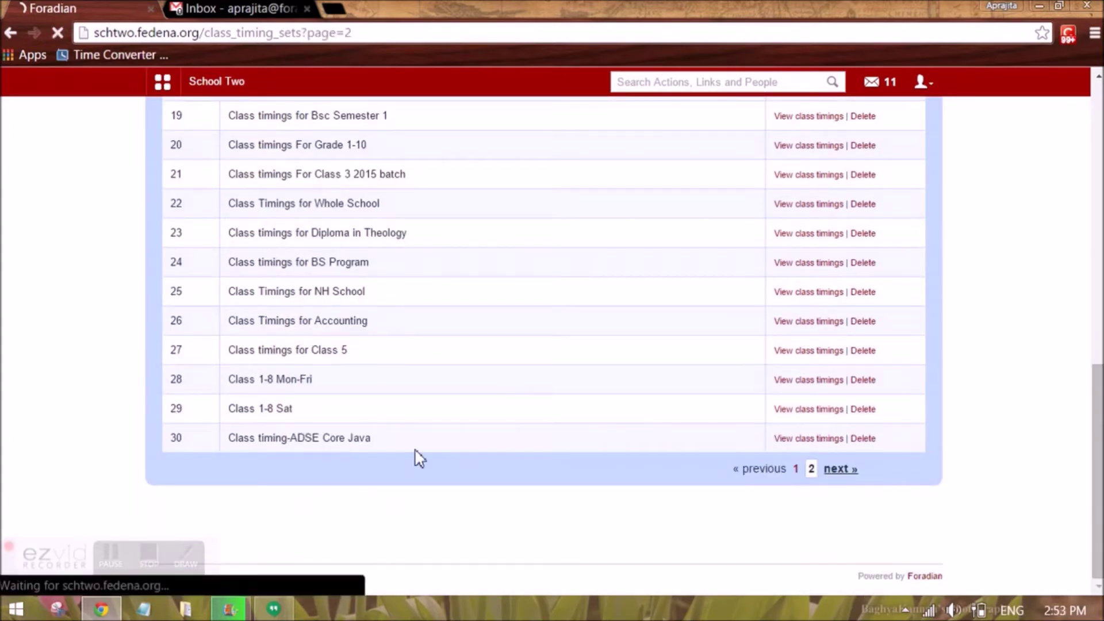
scroll(256, 470, "down", 2)
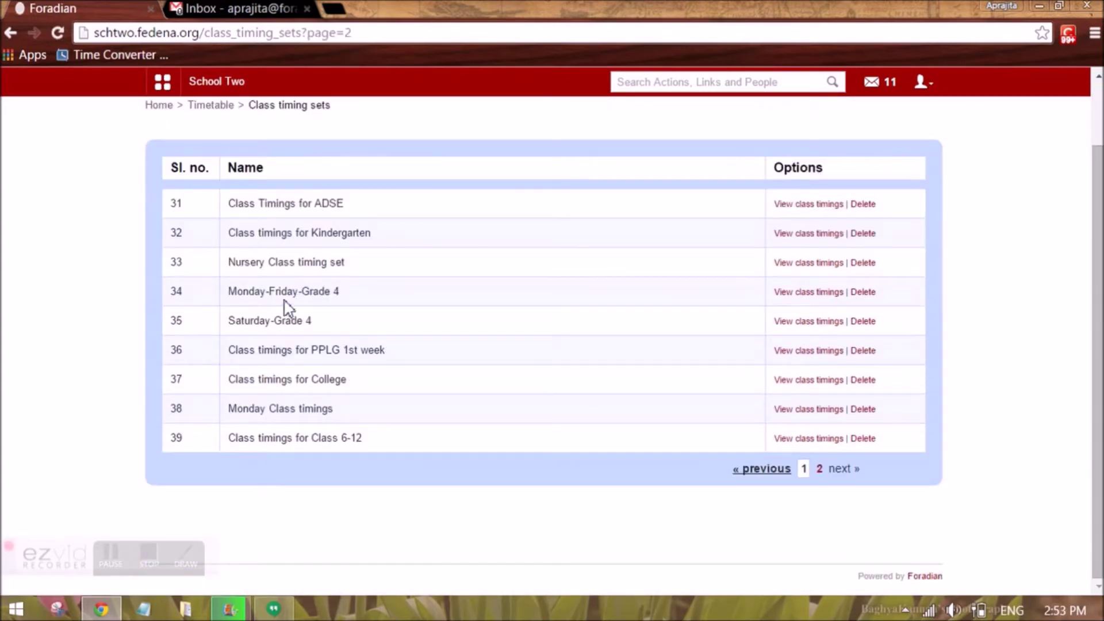
left_click(814, 292)
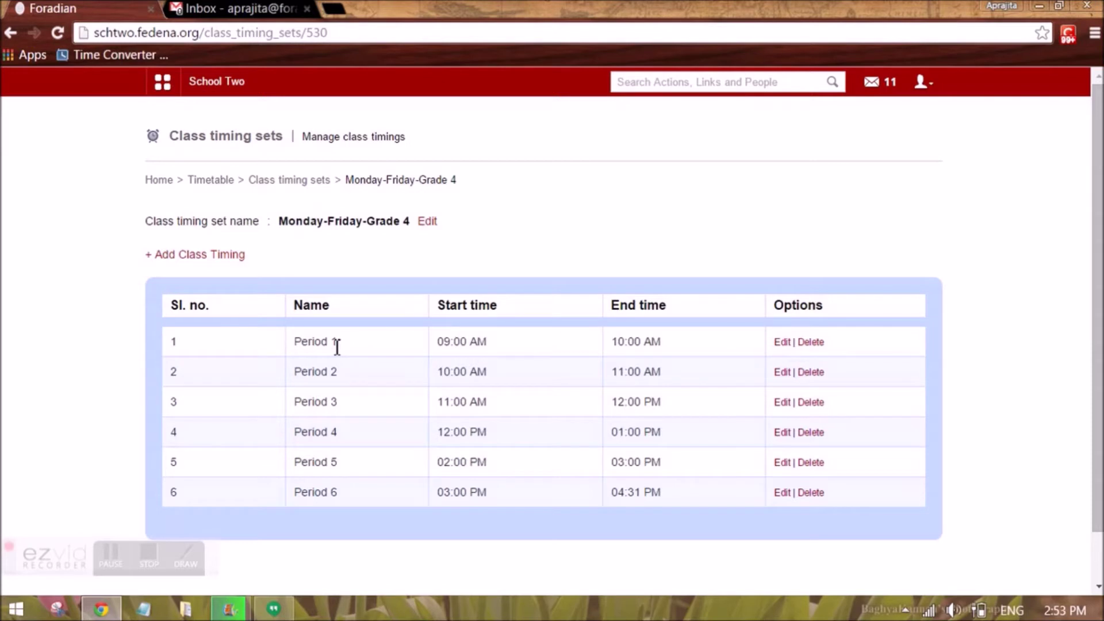
Return to the class timing sets list, find the Saturday-Grade 4 set and view its class timings
left_click(290, 181)
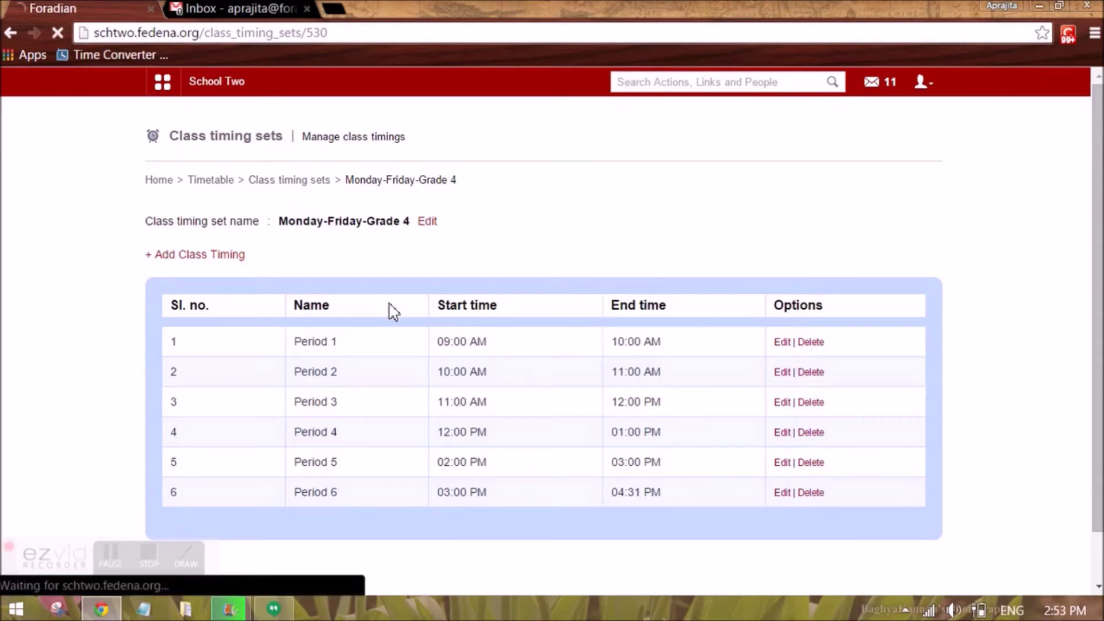
scroll(513, 256, "down", 3)
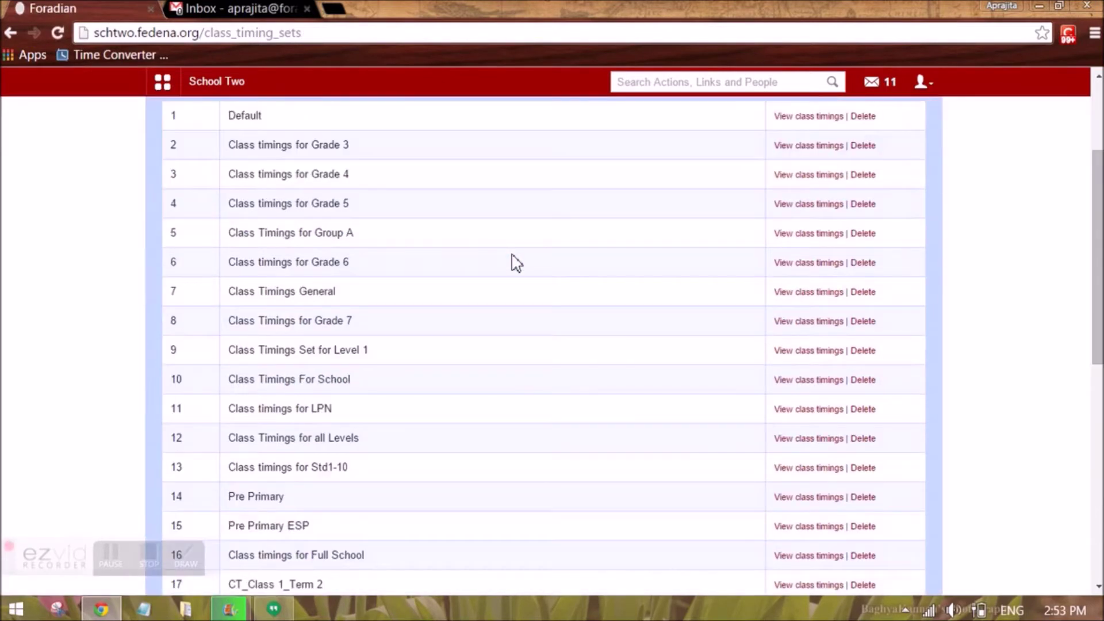
scroll(516, 263, "down", 7)
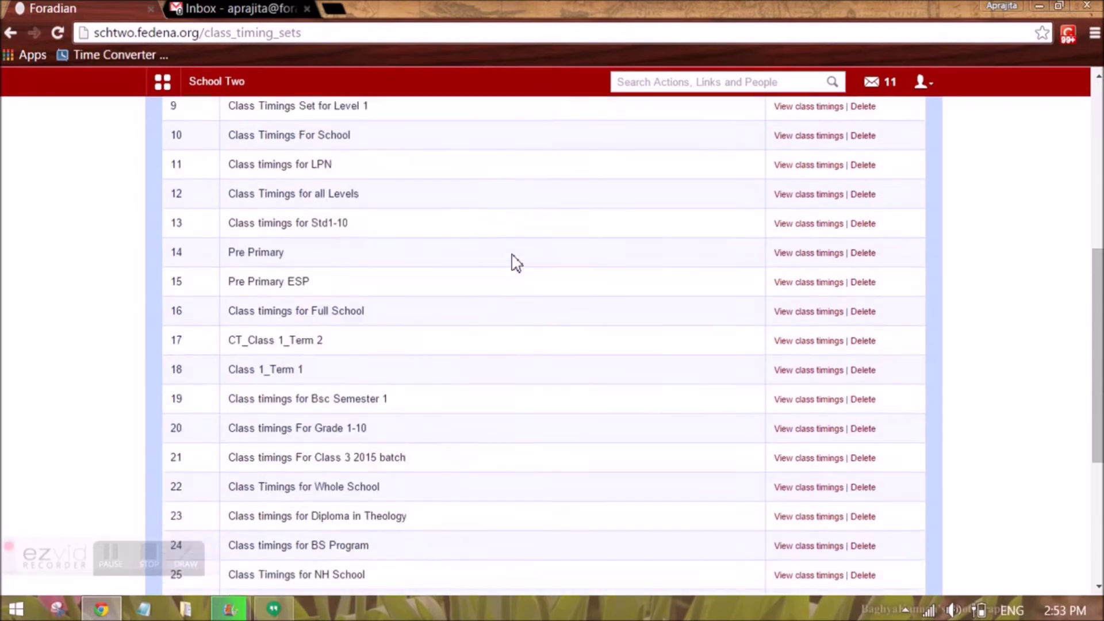
scroll(531, 276, "down", 2)
left_click(840, 468)
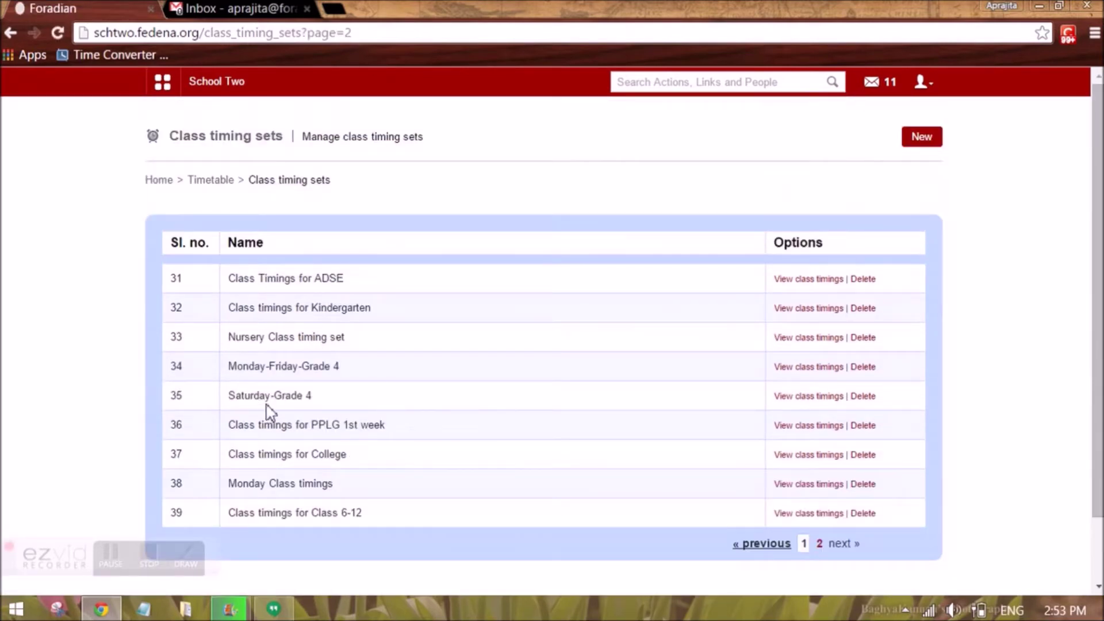
left_click_drag(322, 401, 232, 404)
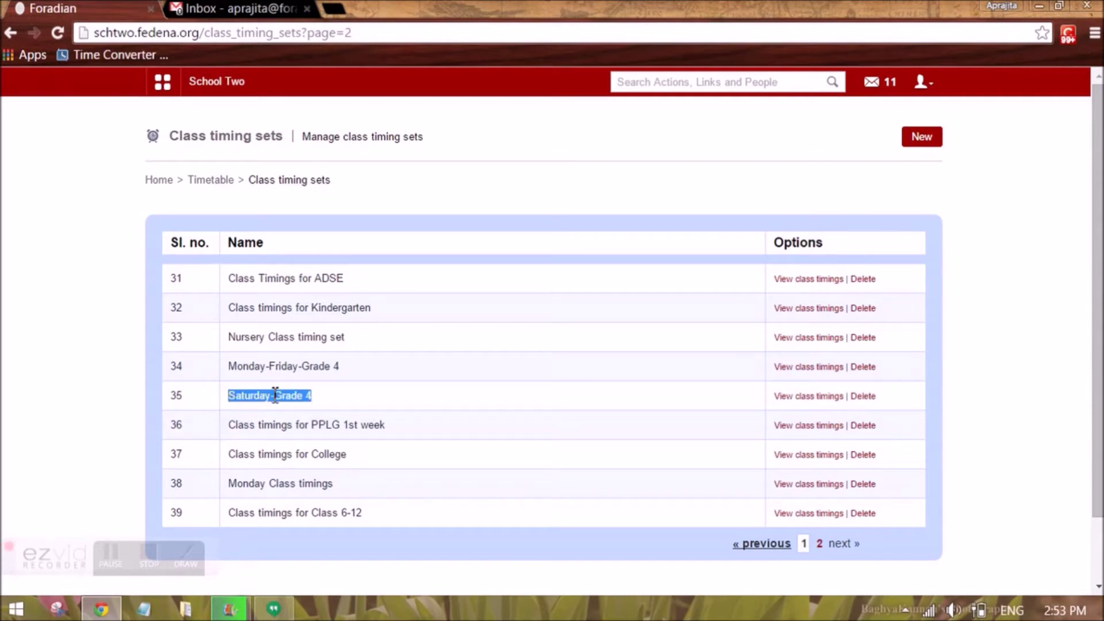
left_click(820, 397)
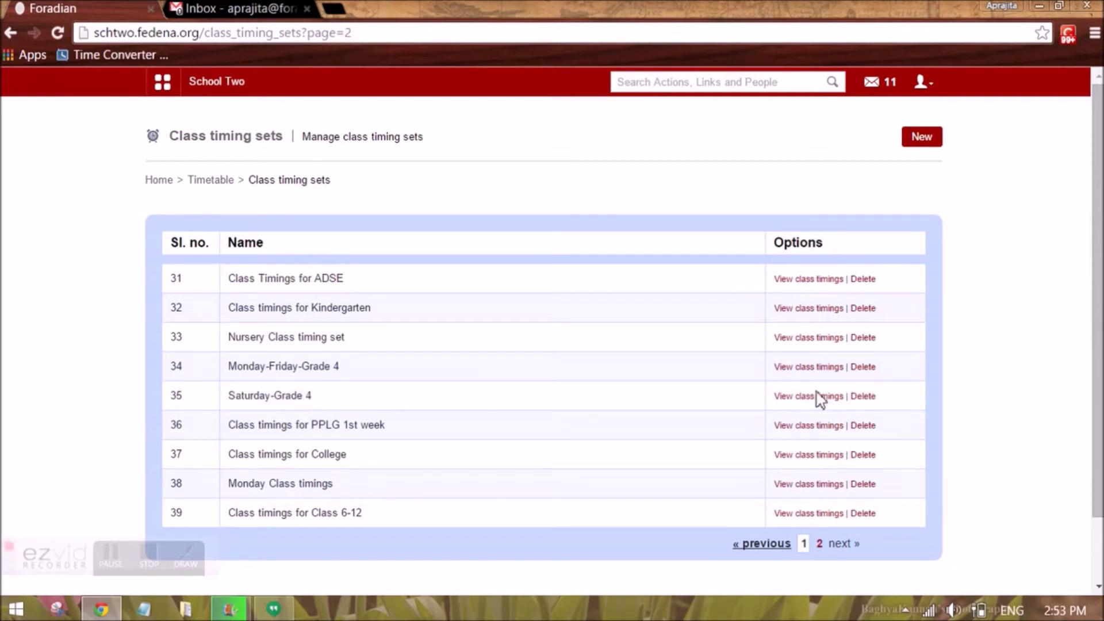
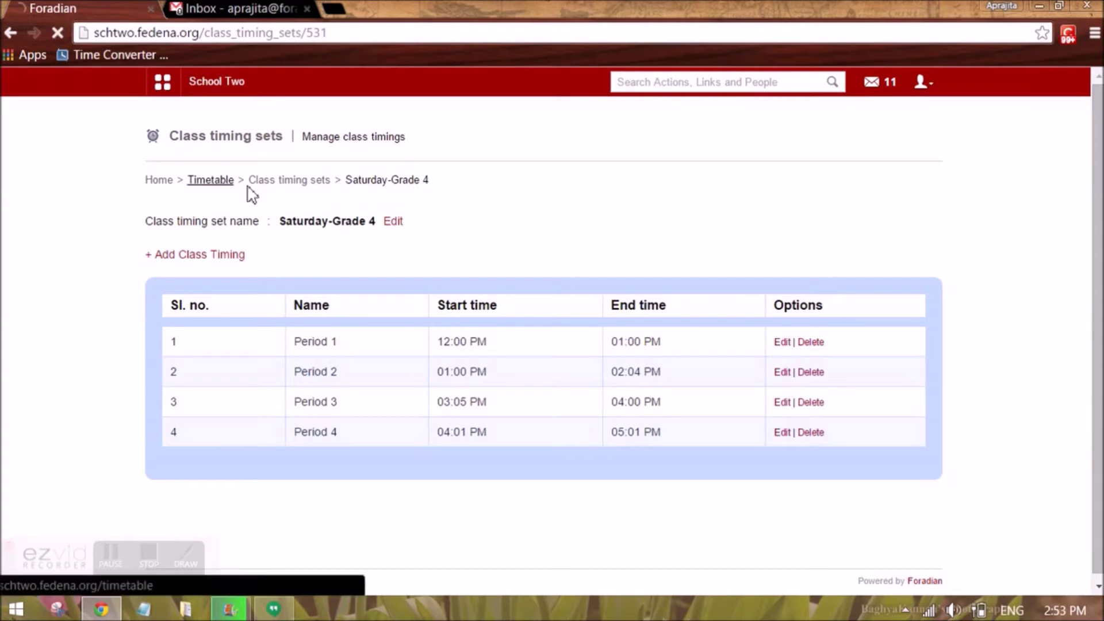
Open the weekdays and class timing sets page and examine the timing sets assigned to Tuesday through Friday
left_click(602, 231)
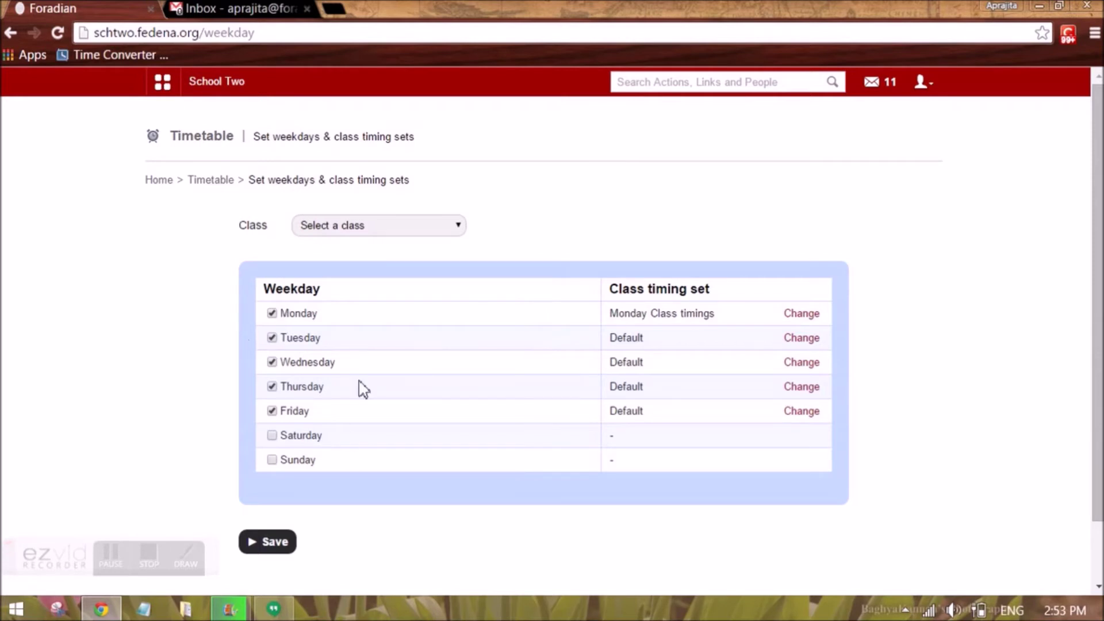
triple_click(624, 339)
left_click(633, 368)
triple_click(633, 368)
triple_click(633, 388)
triple_click(632, 414)
left_click(623, 341)
double_click(647, 339)
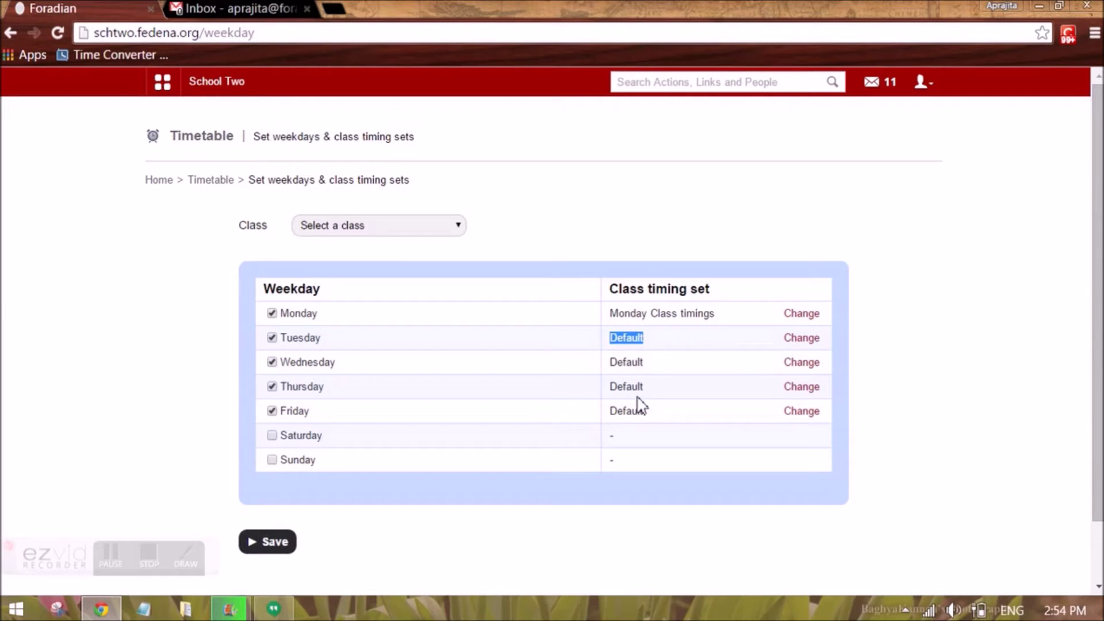
For Class 1, batch C1 - A 2015-2016, include Saturday as a weekday and exclude Sunday
left_click(345, 225)
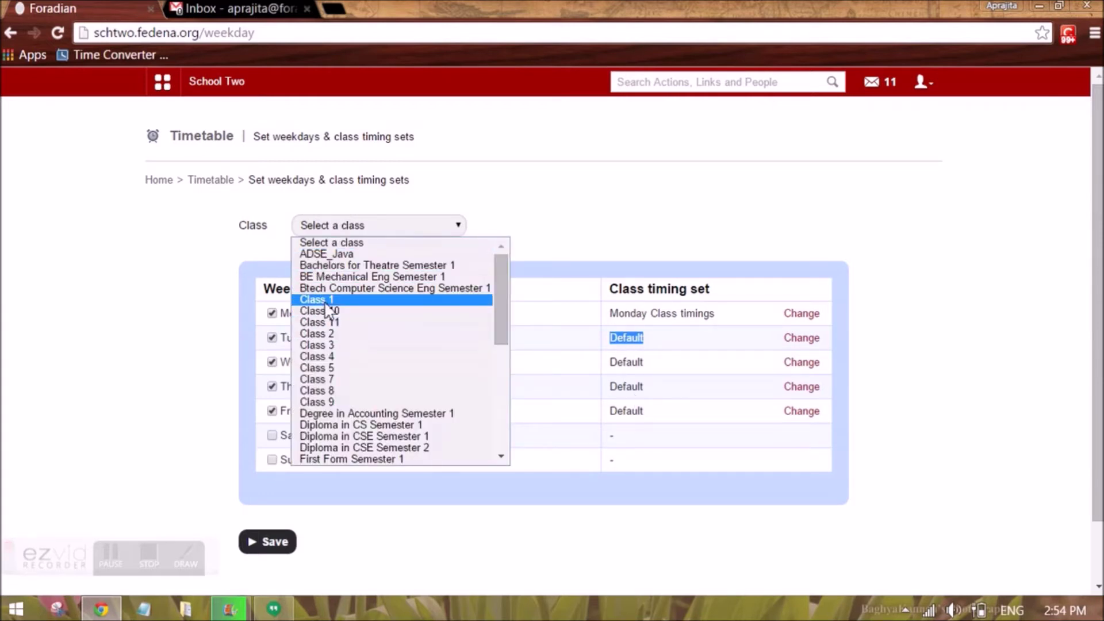
left_click(328, 300)
left_click(339, 225)
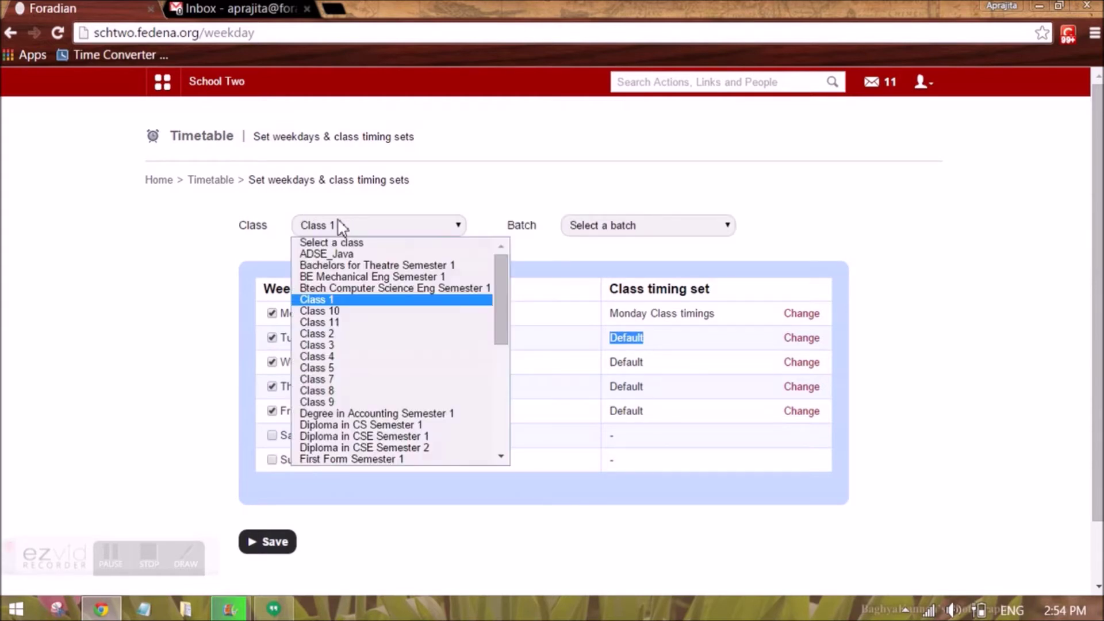
left_click(653, 229)
left_click(653, 229)
left_click(621, 254)
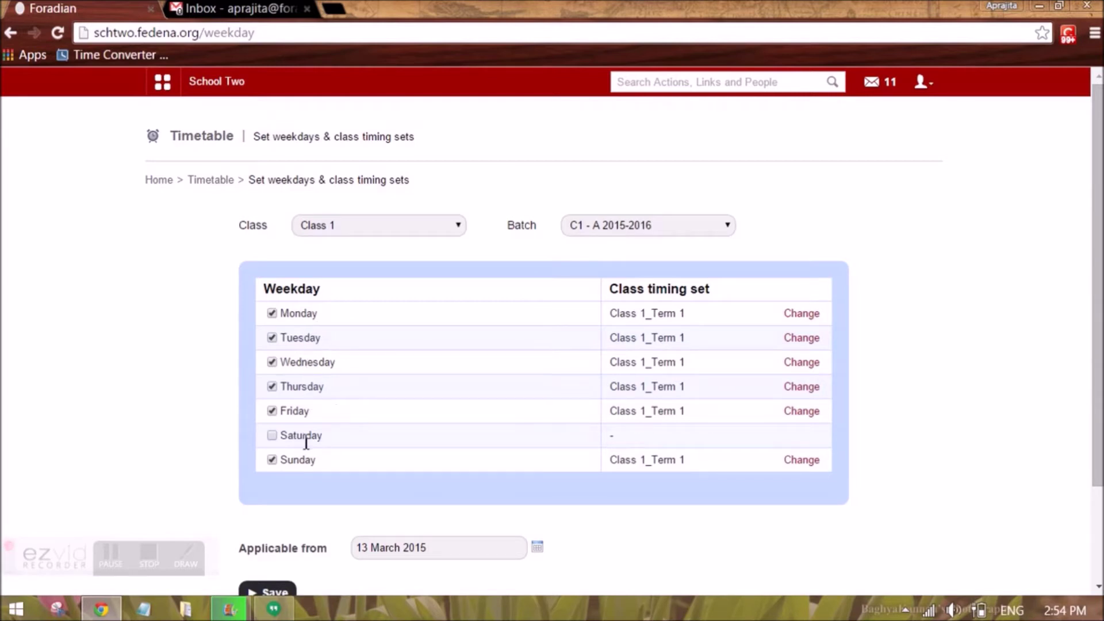
left_click(272, 436)
left_click(272, 463)
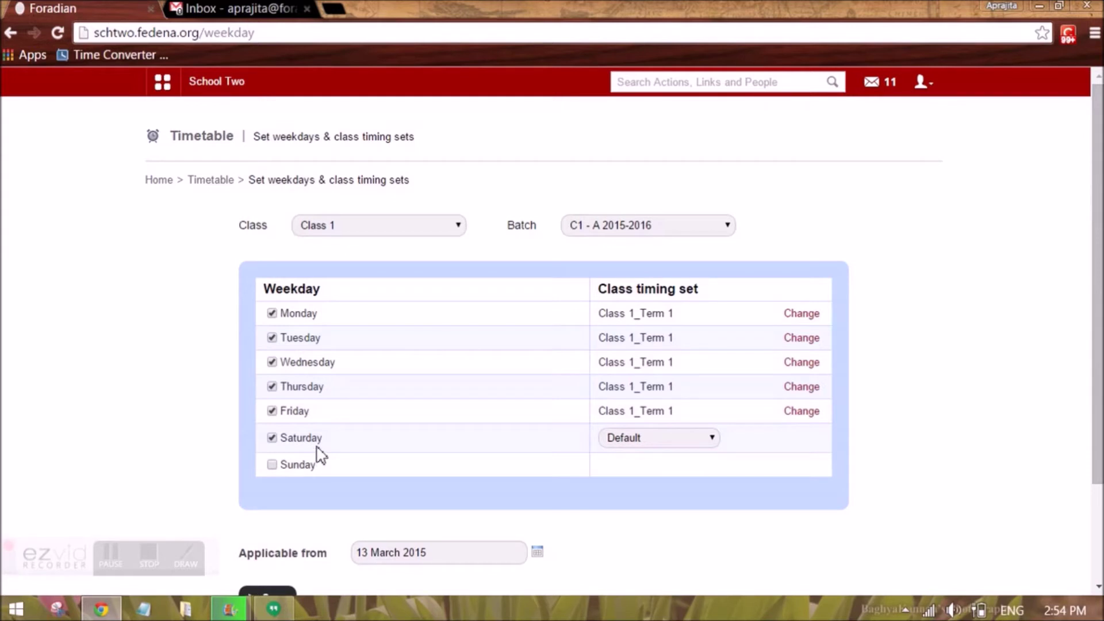
Change the class timing set for Monday and Tuesday to Monday-Friday-Grade 4
left_click(800, 313)
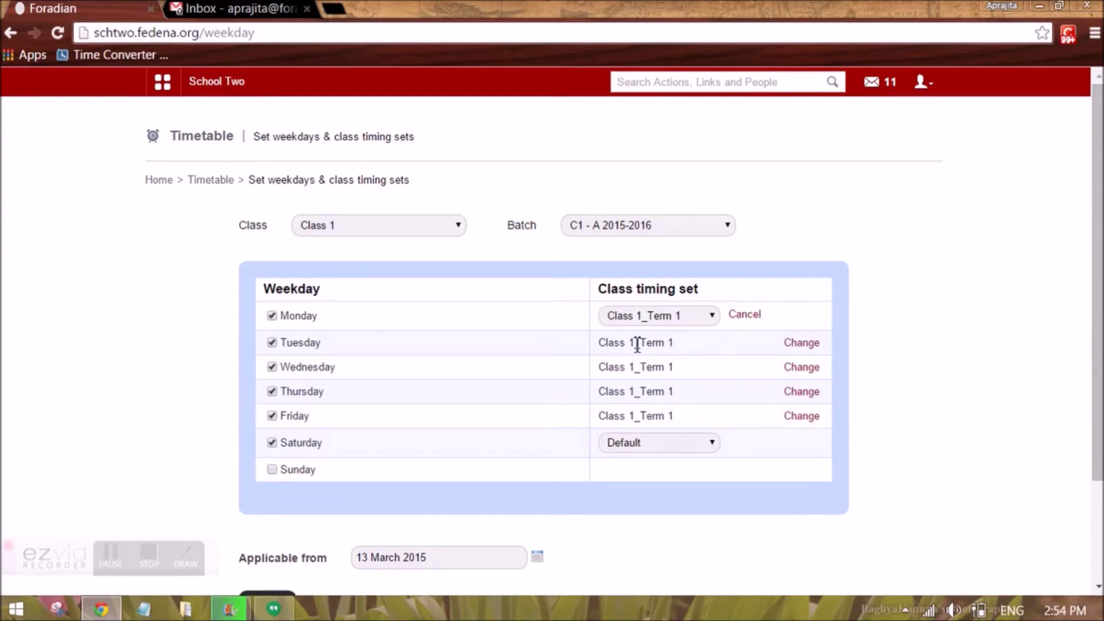
left_click(686, 318)
scroll(690, 468, "down", 5)
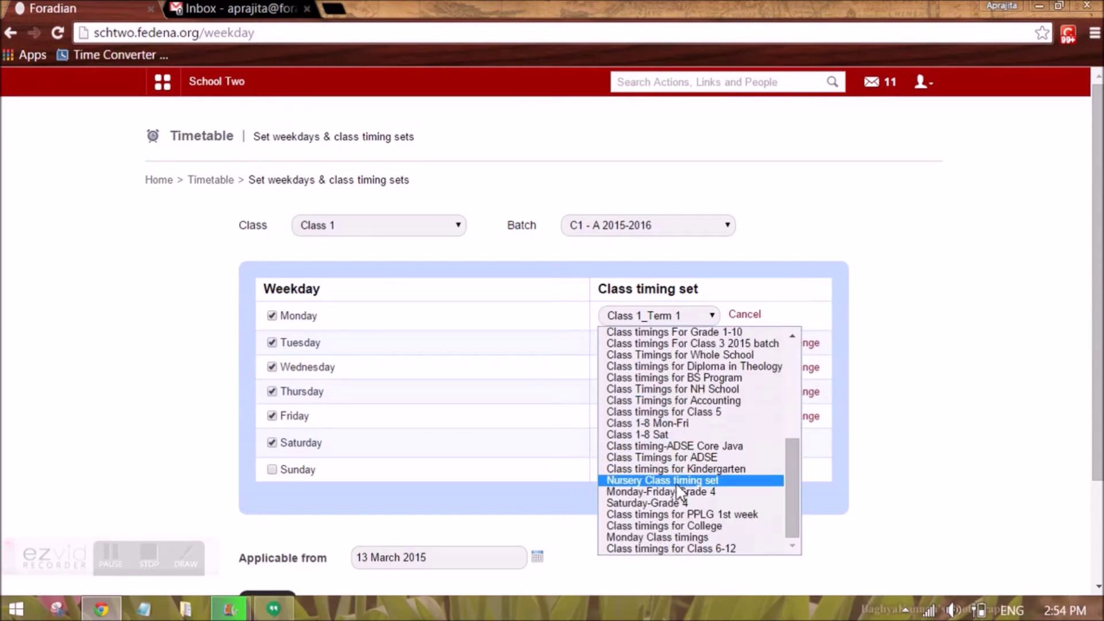
left_click(671, 490)
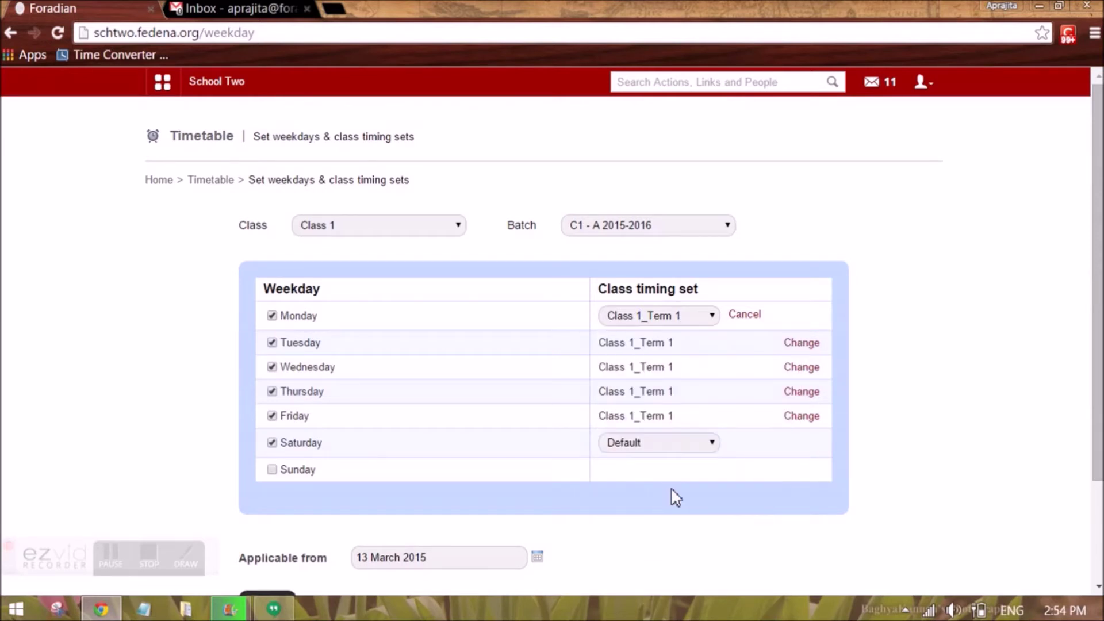
left_click(801, 343)
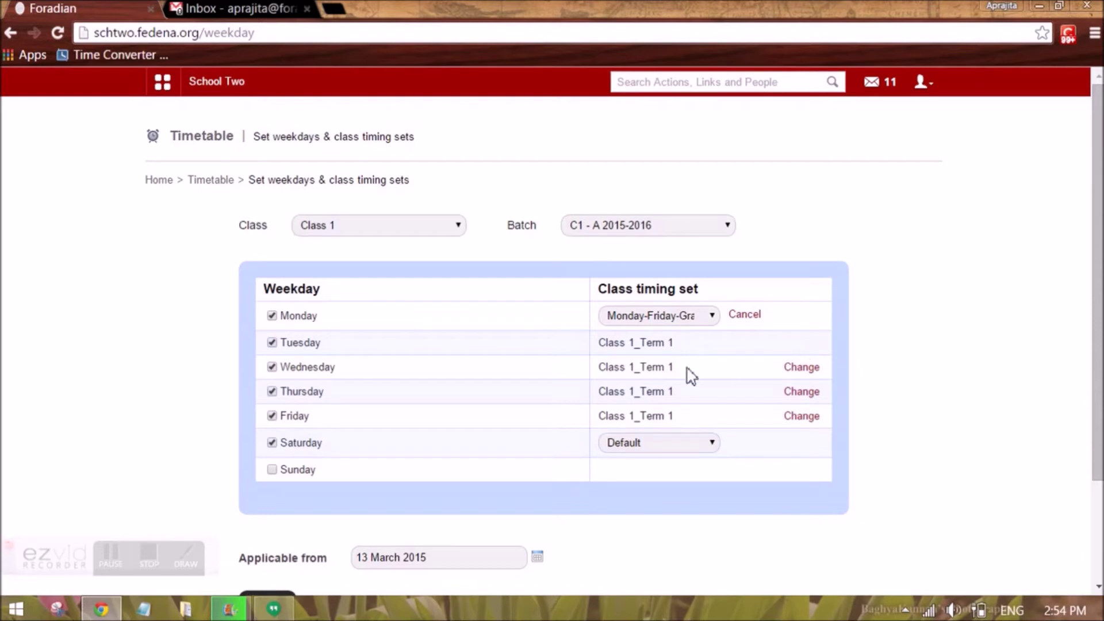
left_click(661, 346)
scroll(666, 506, "down", 5)
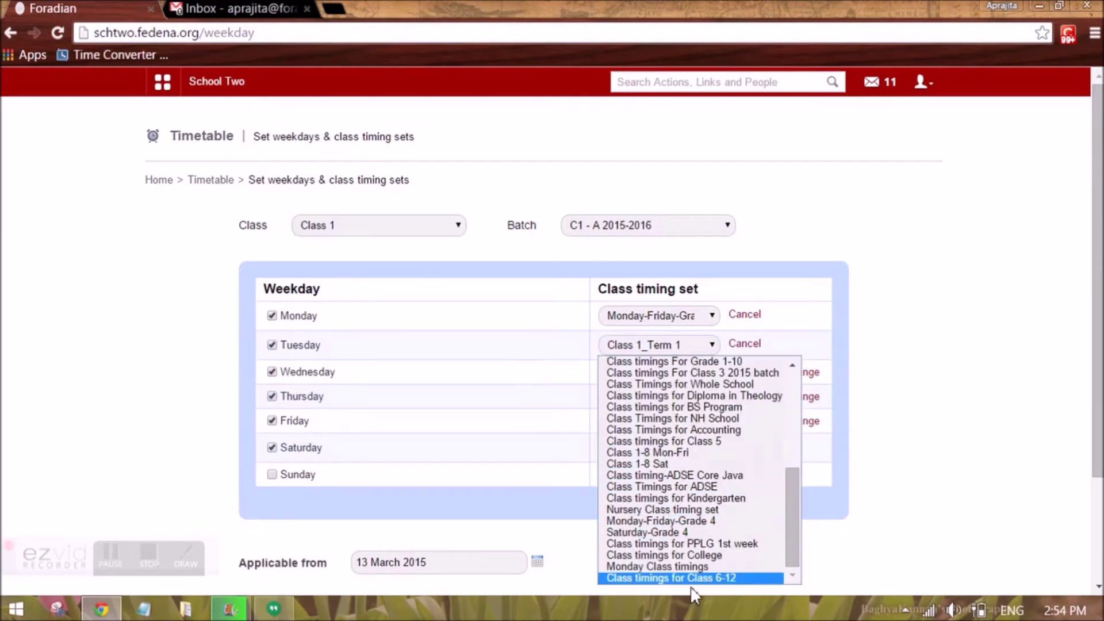
left_click(660, 520)
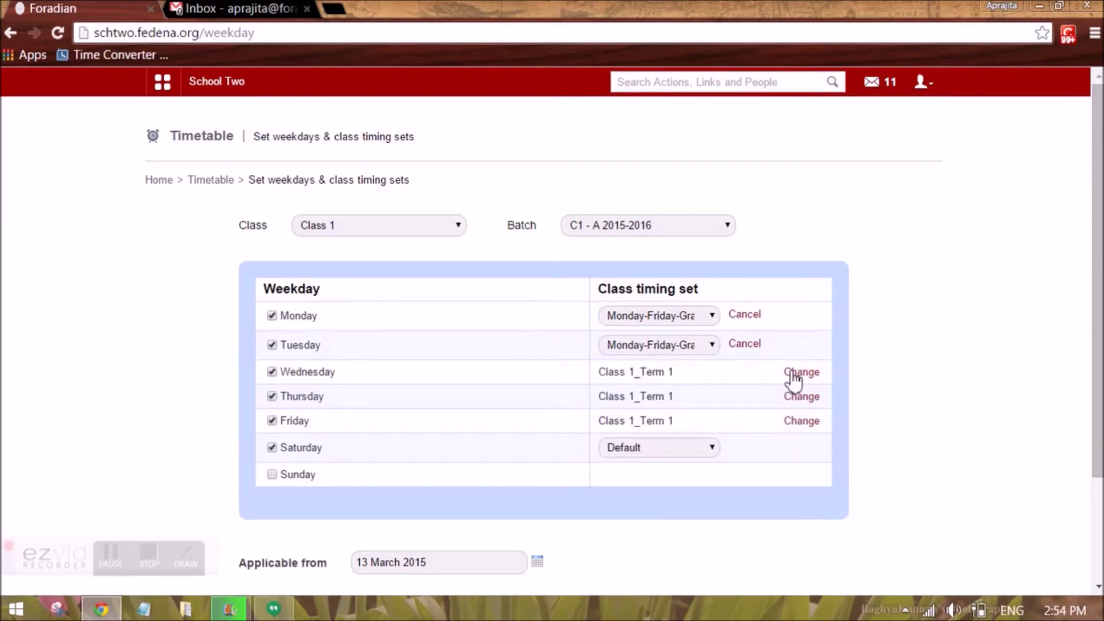
Change the class timing set for Wednesday and Thursday to Monday-Friday-Grade 4
left_click(800, 374)
left_click(633, 379)
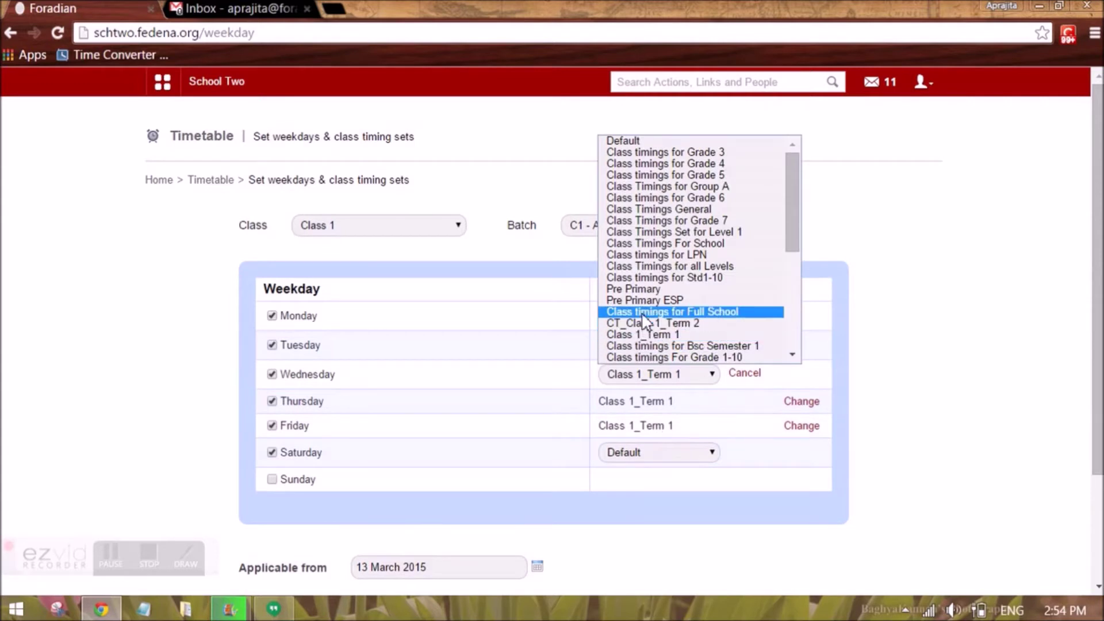
scroll(644, 321, "down", 4)
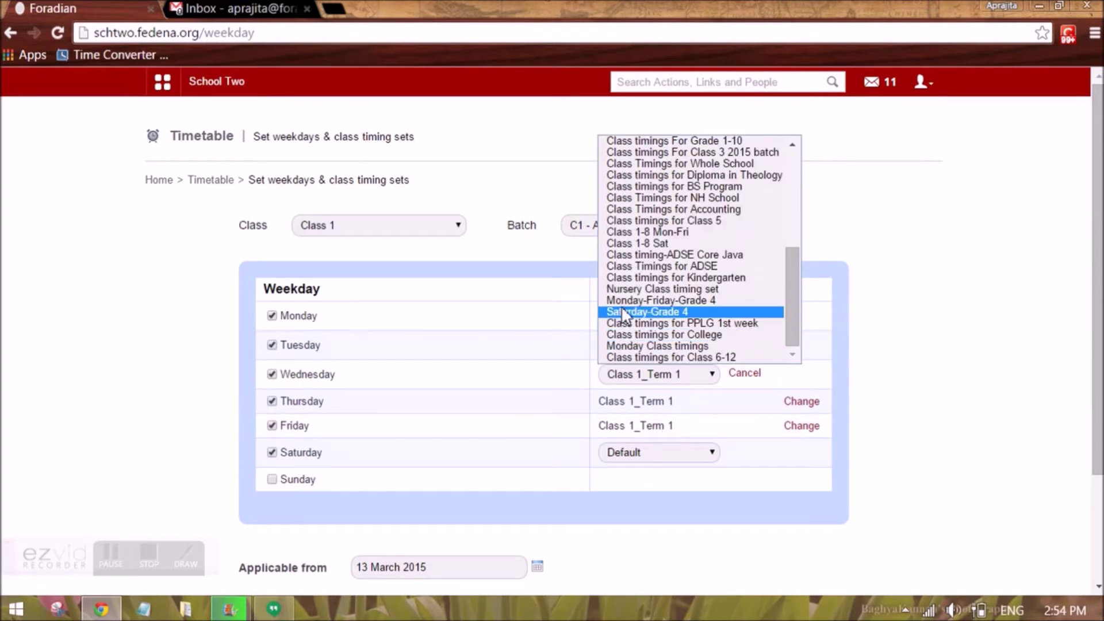
left_click(622, 301)
left_click(800, 402)
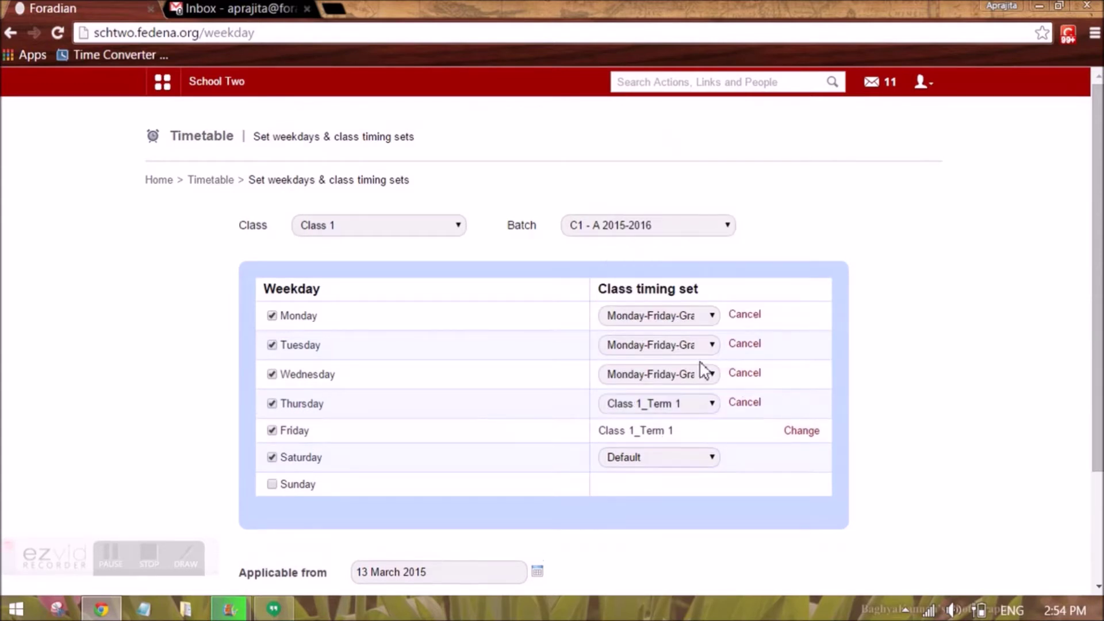
left_click(672, 403)
scroll(664, 351, "down", 6)
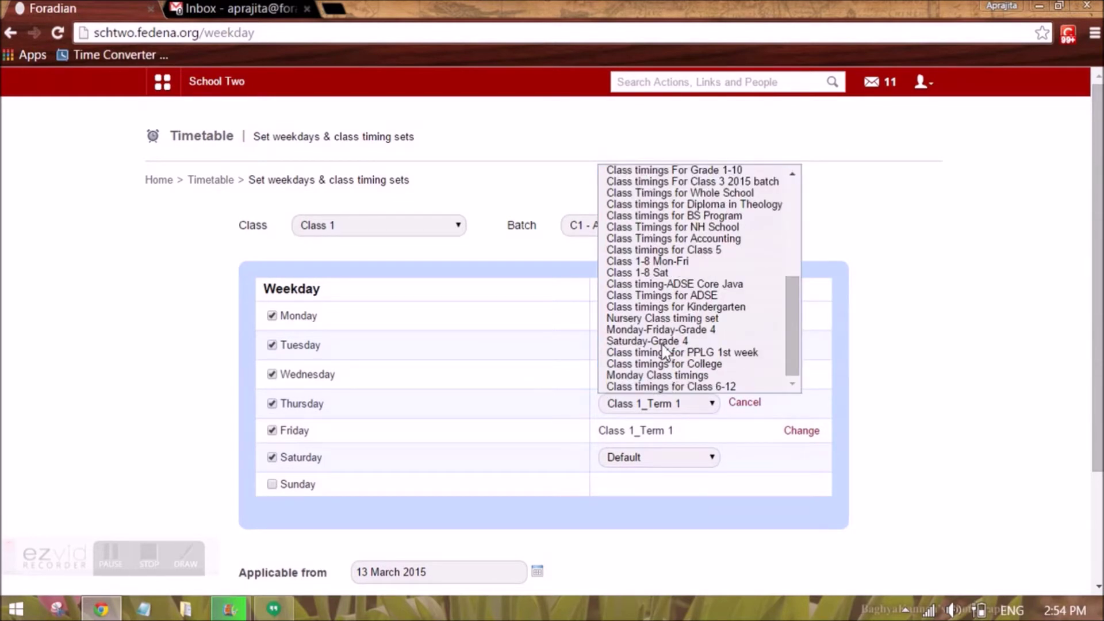
left_click(659, 377)
left_click(707, 403)
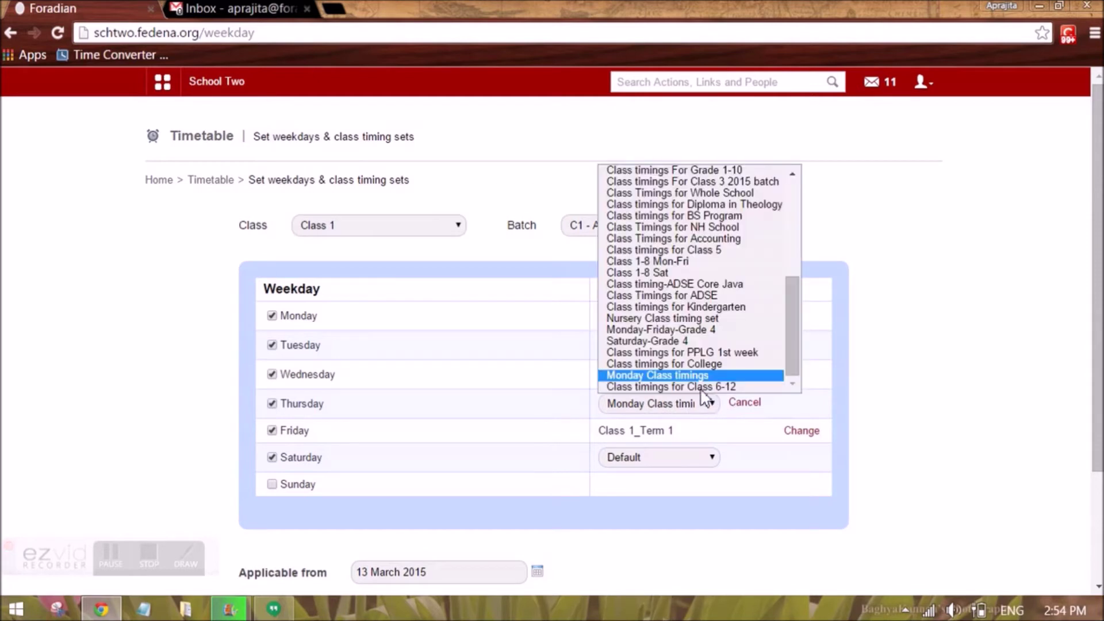
left_click(661, 329)
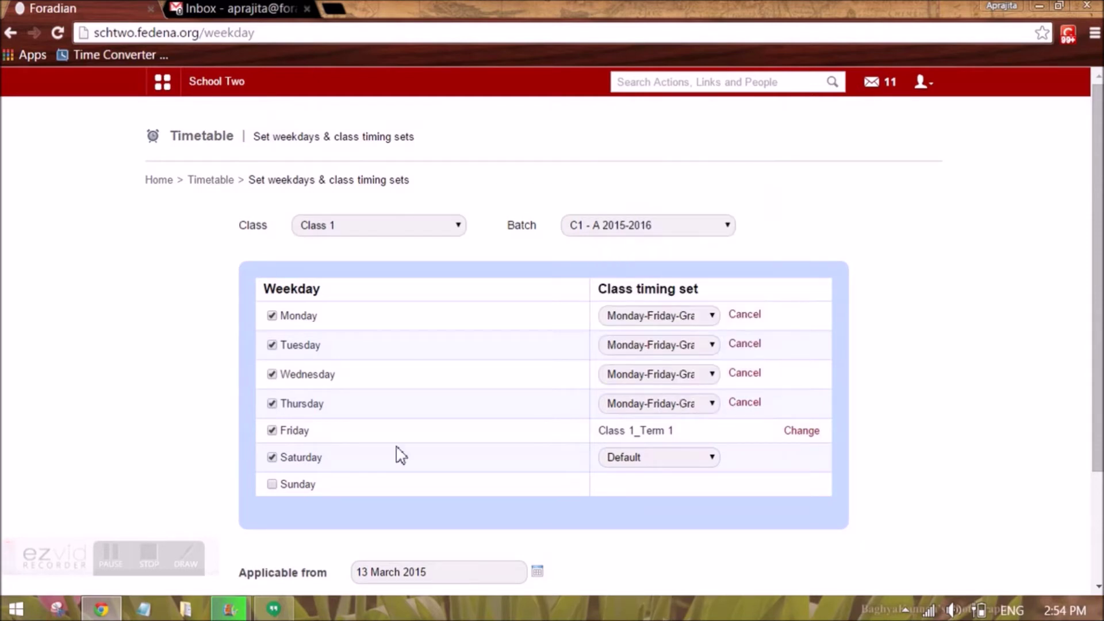
Set Friday's class timing set to Monday-Friday-Grade 4 and Saturday's to Saturday-Grade 4
left_click(800, 432)
left_click(705, 434)
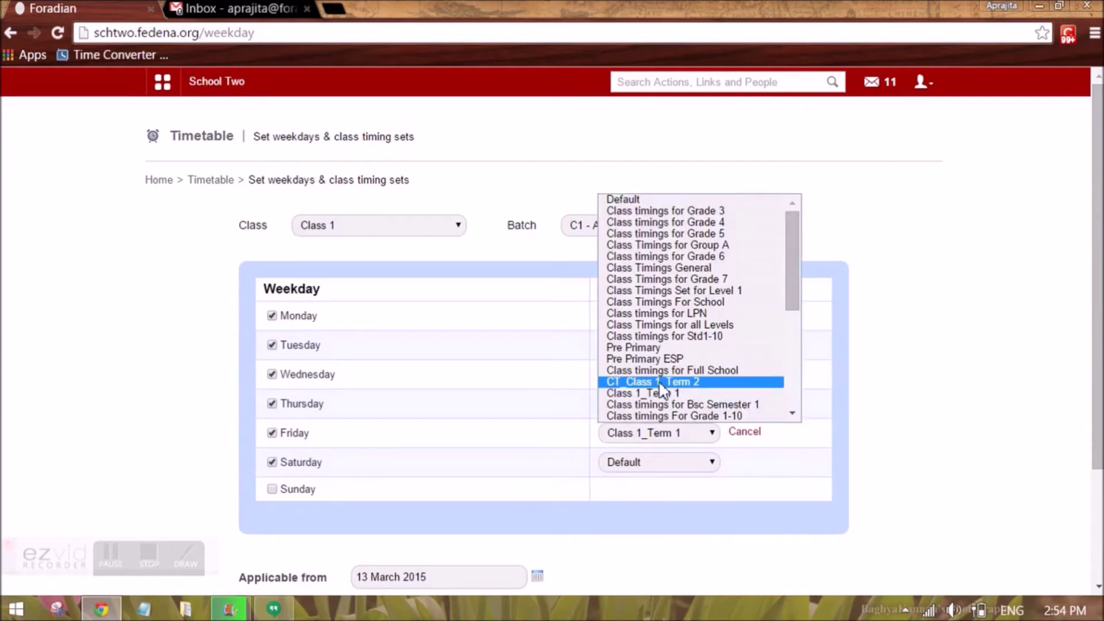
scroll(658, 380, "down", 6)
left_click(646, 360)
left_click(678, 470)
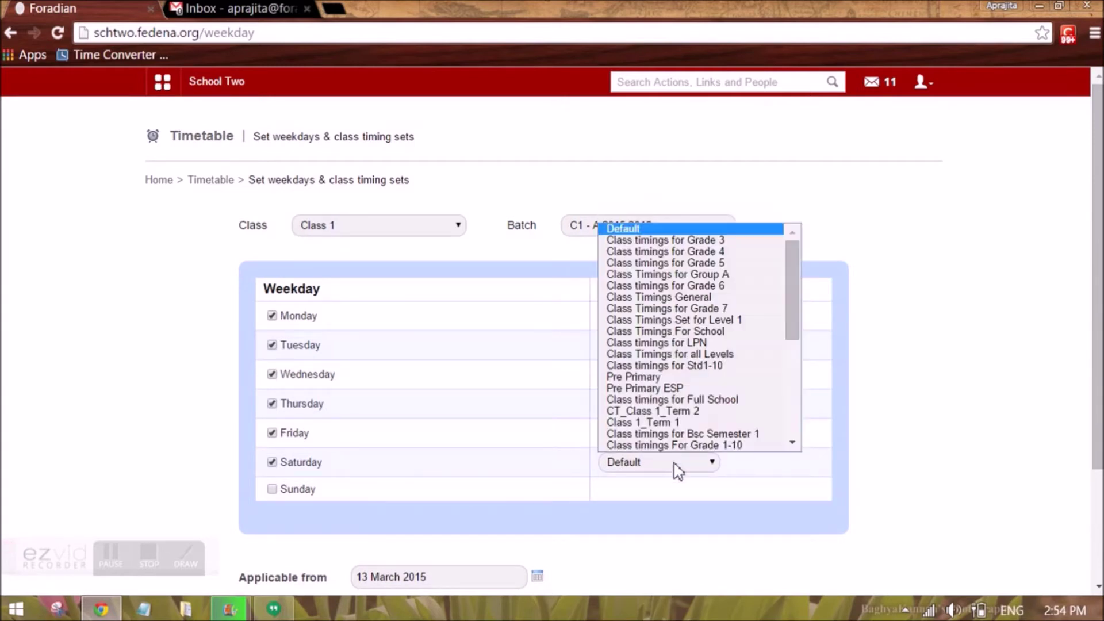
scroll(655, 390, "down", 6)
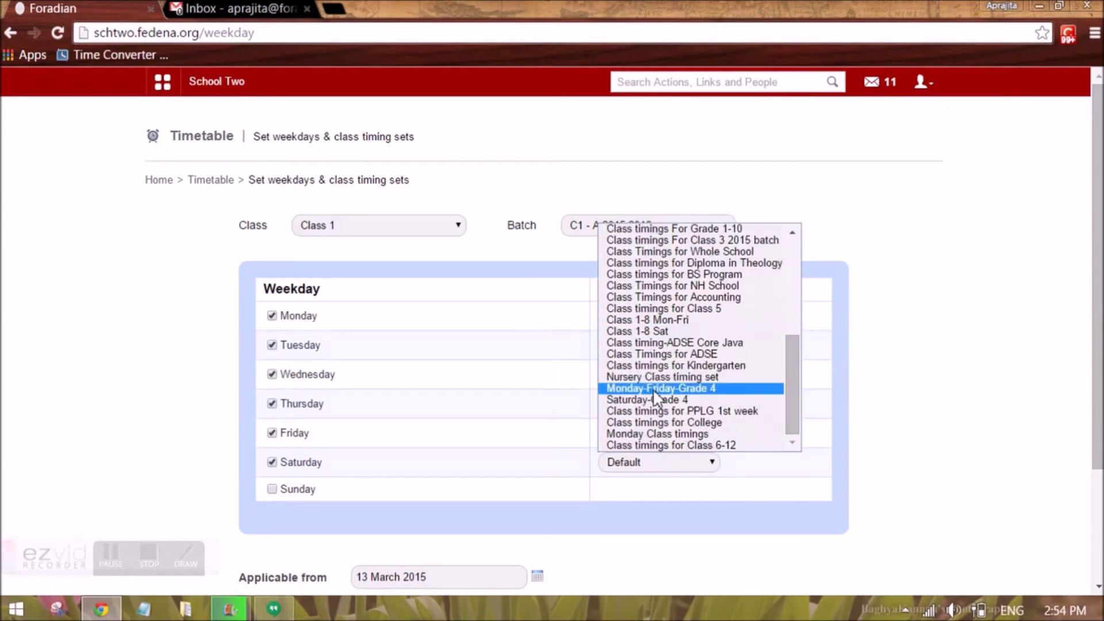
left_click(654, 400)
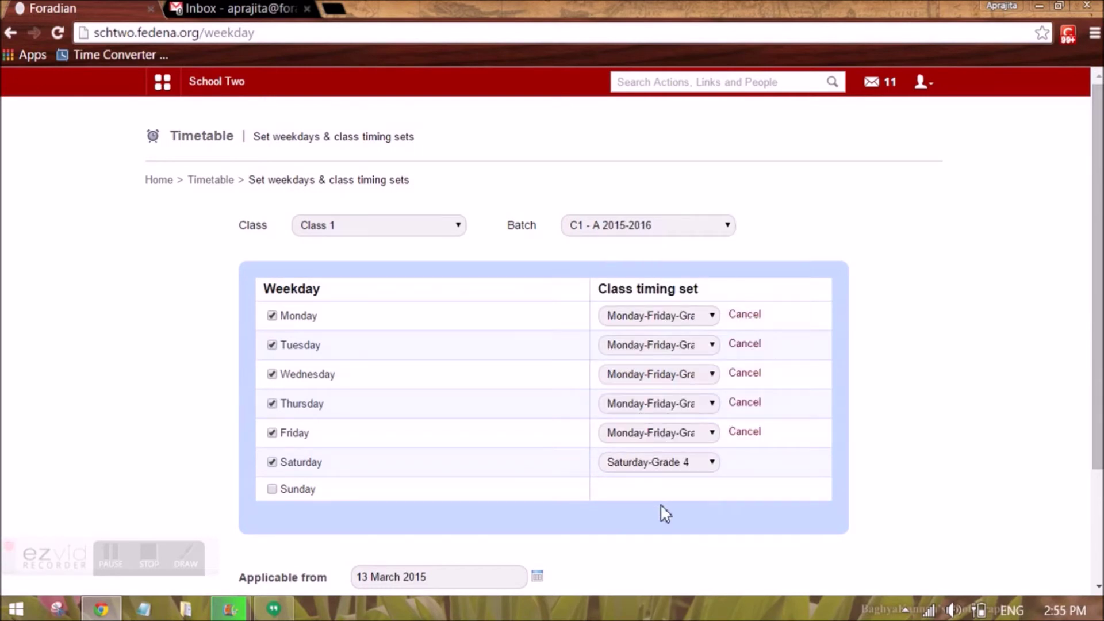
Save the batch's weekdays and class timing sets, and confirm assigning them to newly created timetables
scroll(633, 509, "down", 3)
scroll(403, 448, "up", 2)
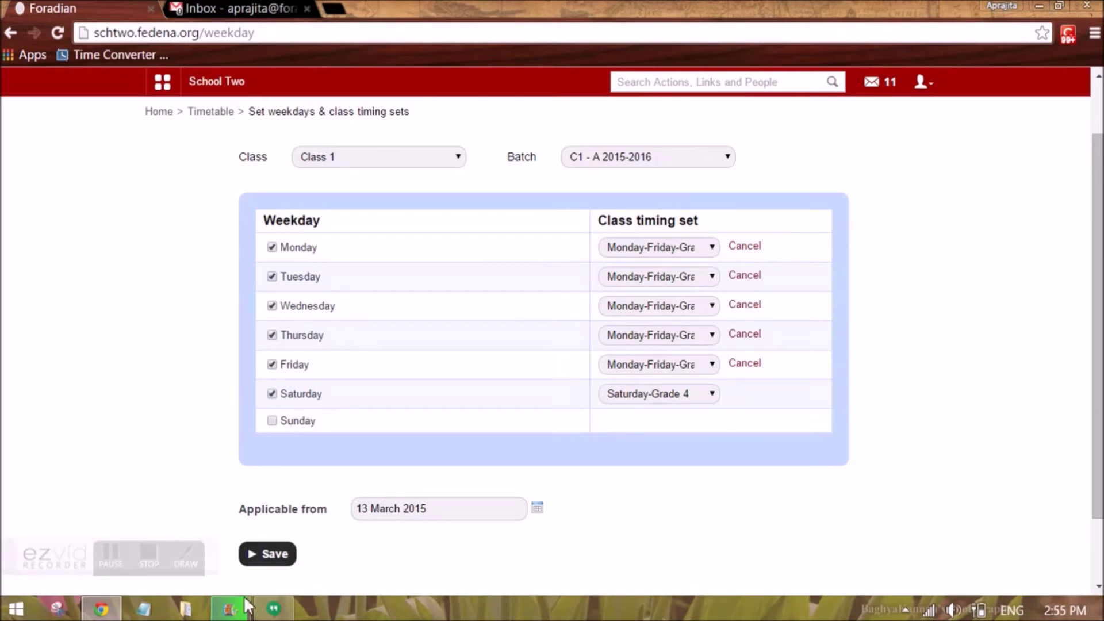
left_click(269, 555)
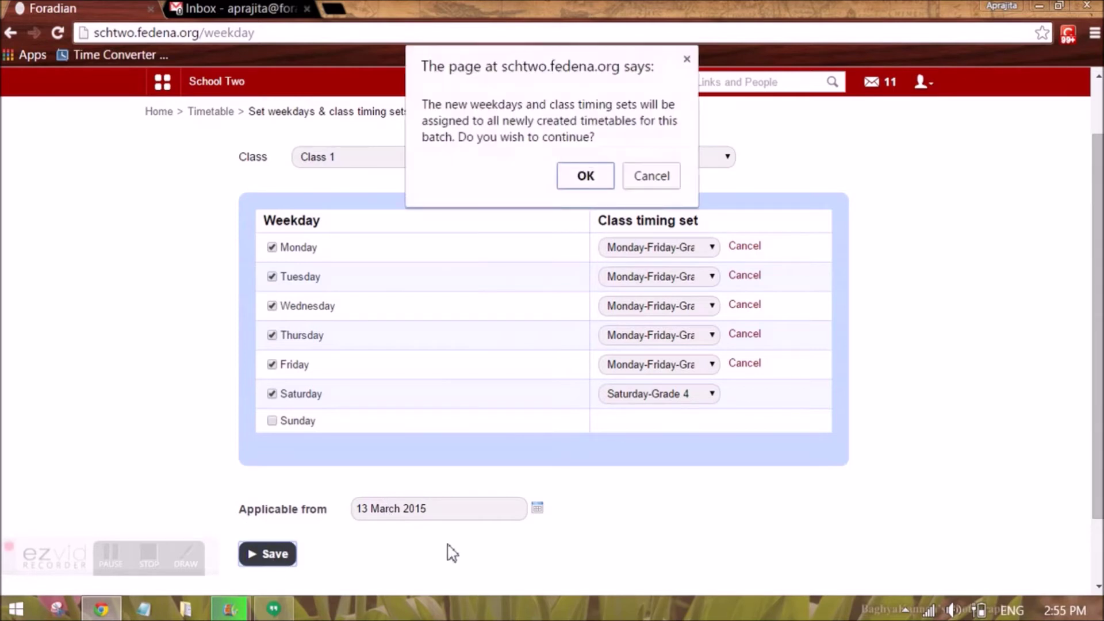
left_click(586, 177)
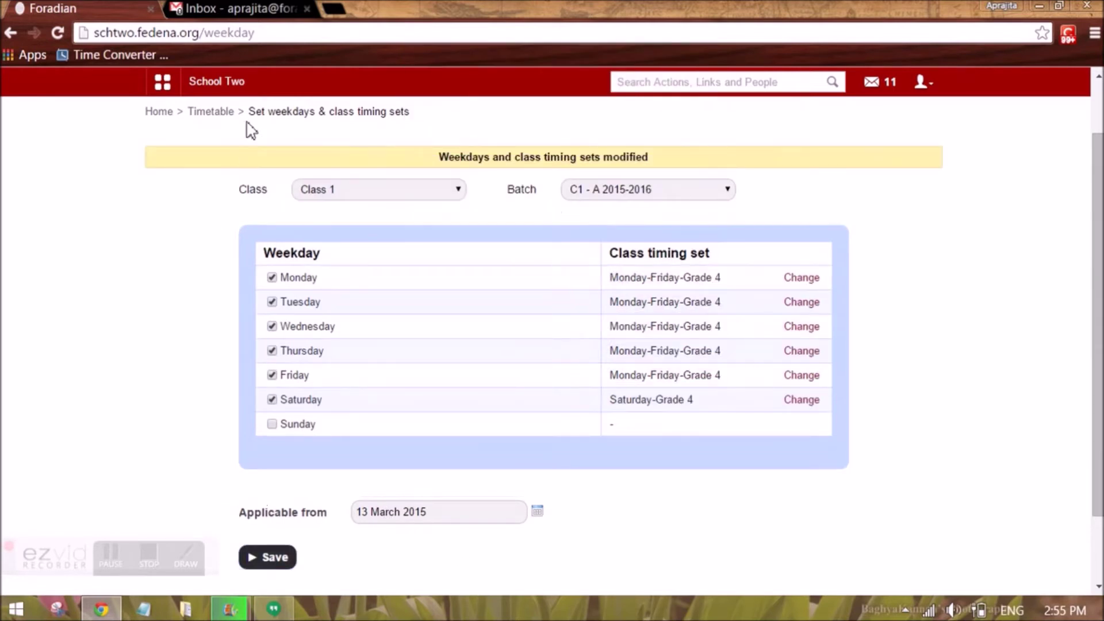
Go to the timetable creation form to view its date fields, and return to the Timetable home page
left_click(216, 113)
left_click(314, 316)
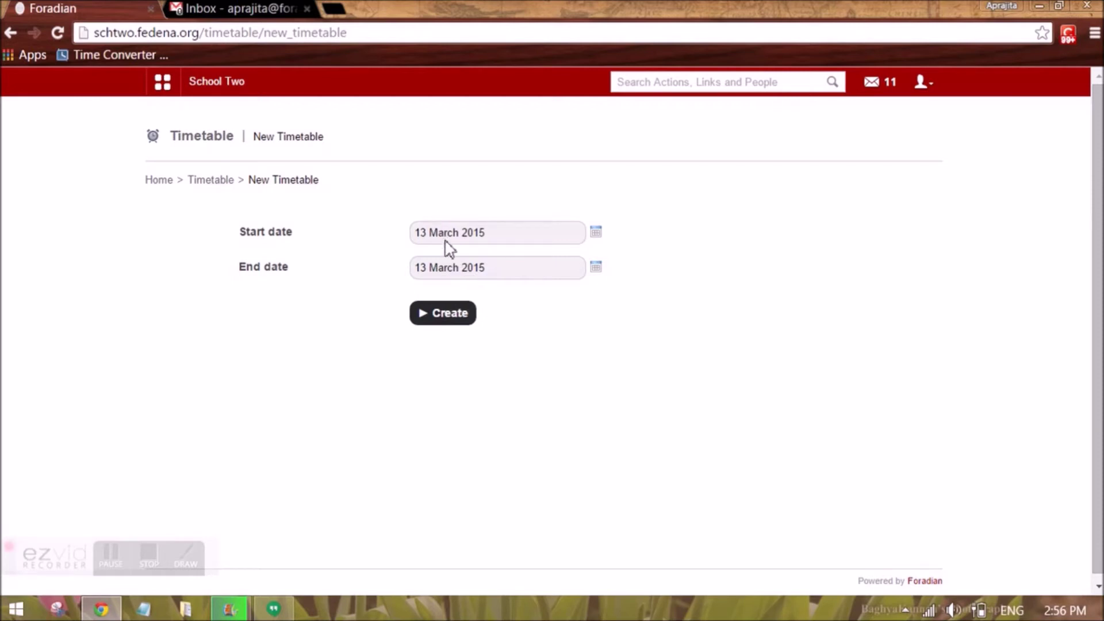
left_click(224, 183)
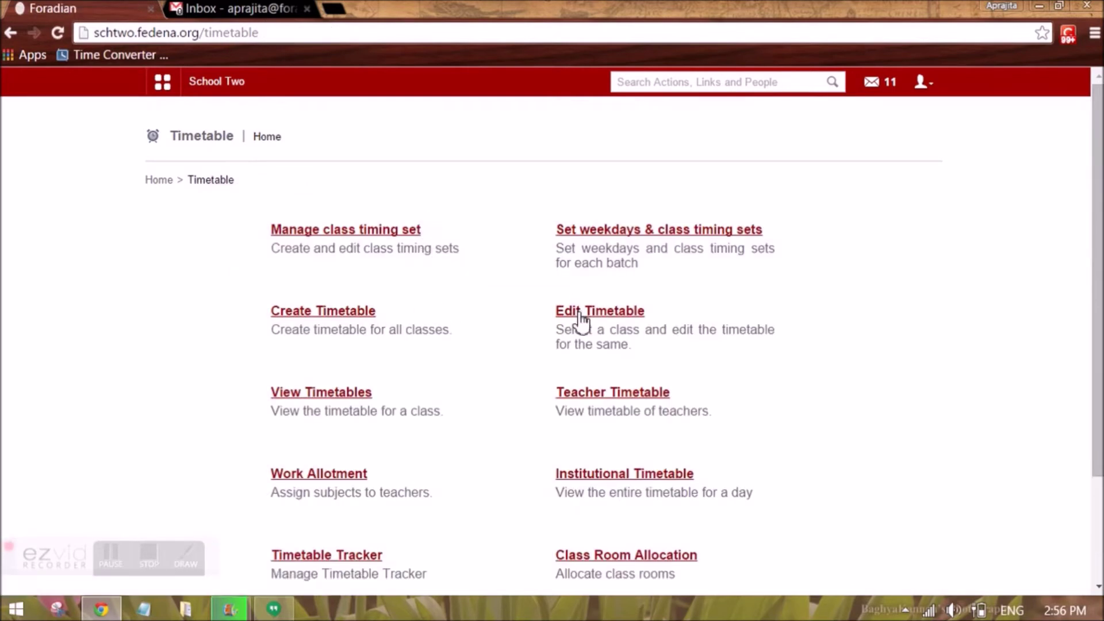
Open the timetable entries of the 27 February 2015 - 27 March 2015 period for editing
left_click(582, 318)
left_click_drag(252, 265, 414, 278)
left_click(611, 290)
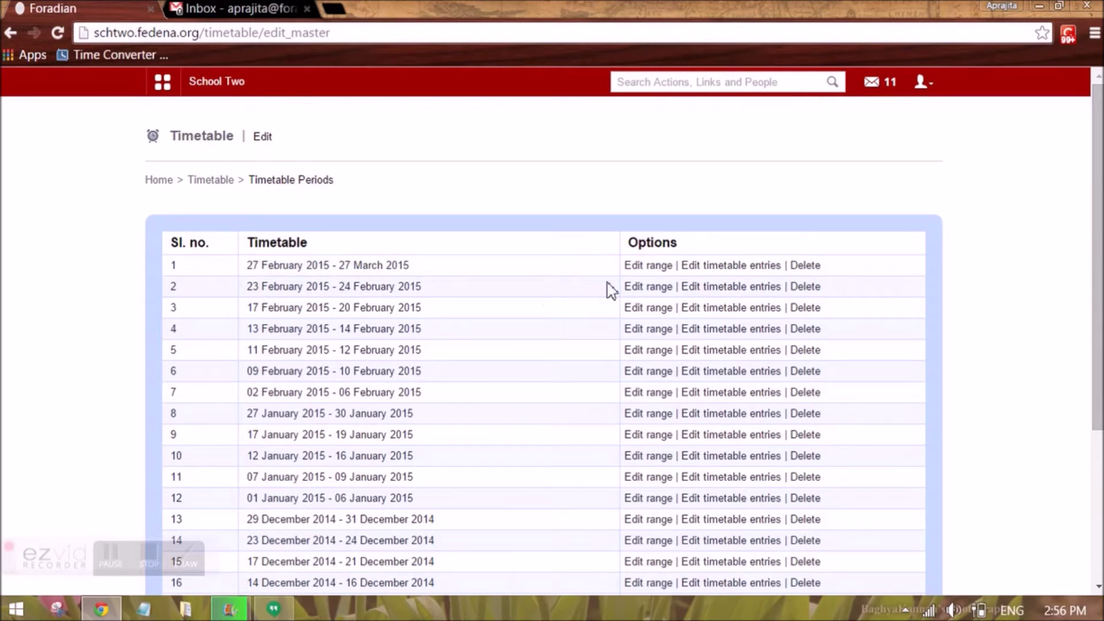
left_click(711, 271)
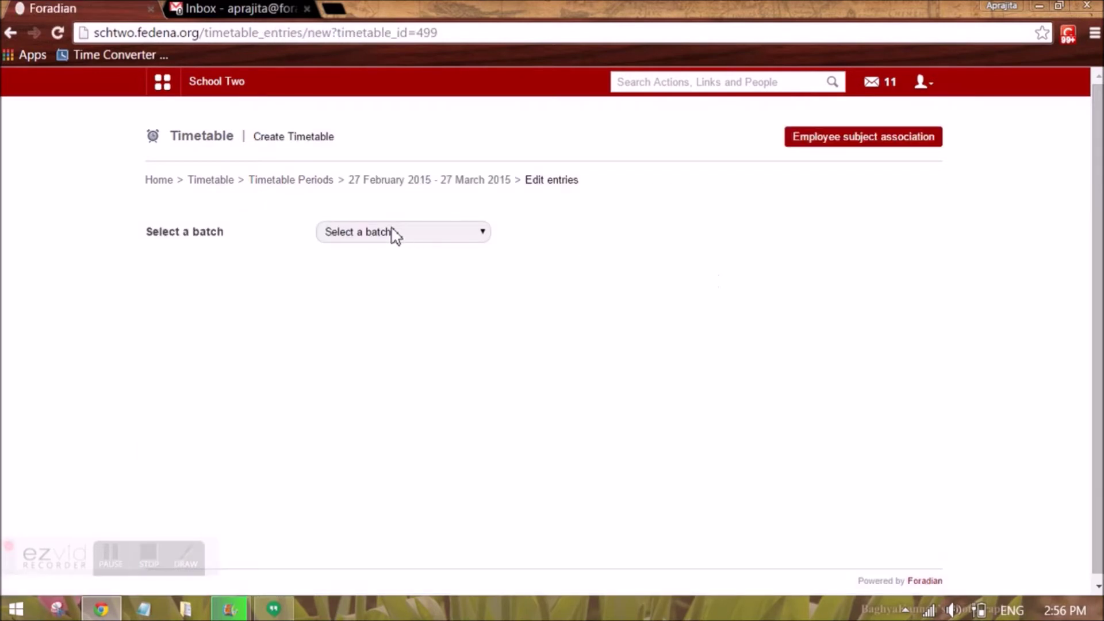
Browse the weekly time slots of successive batches, starting from C2 - A 2015
left_click(397, 233)
left_click(392, 375)
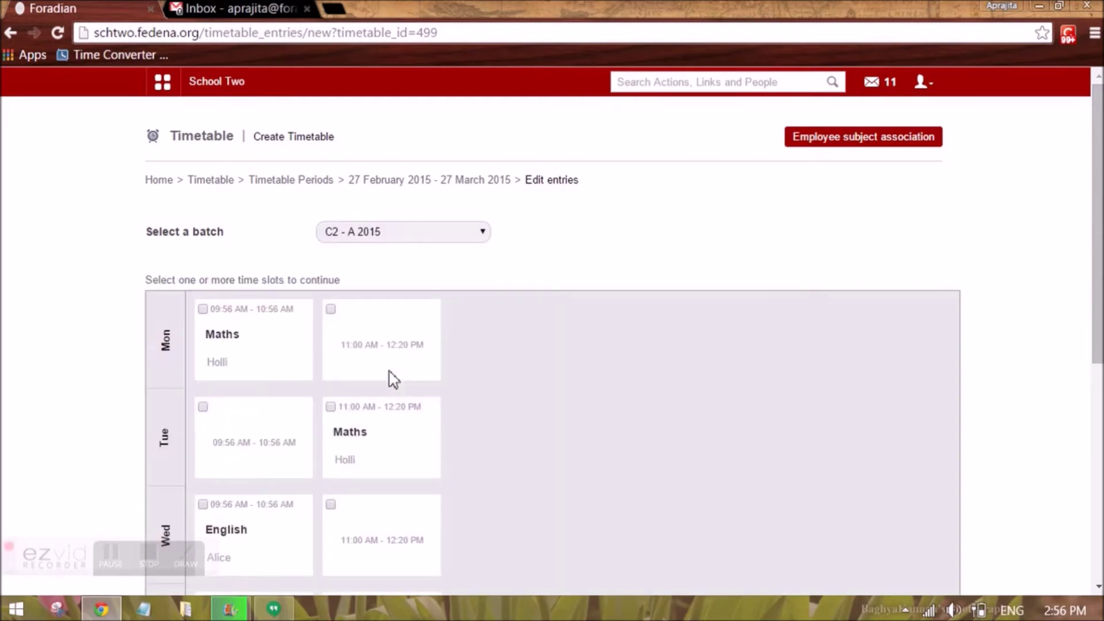
key("Down")
key("Down")
key("Down")
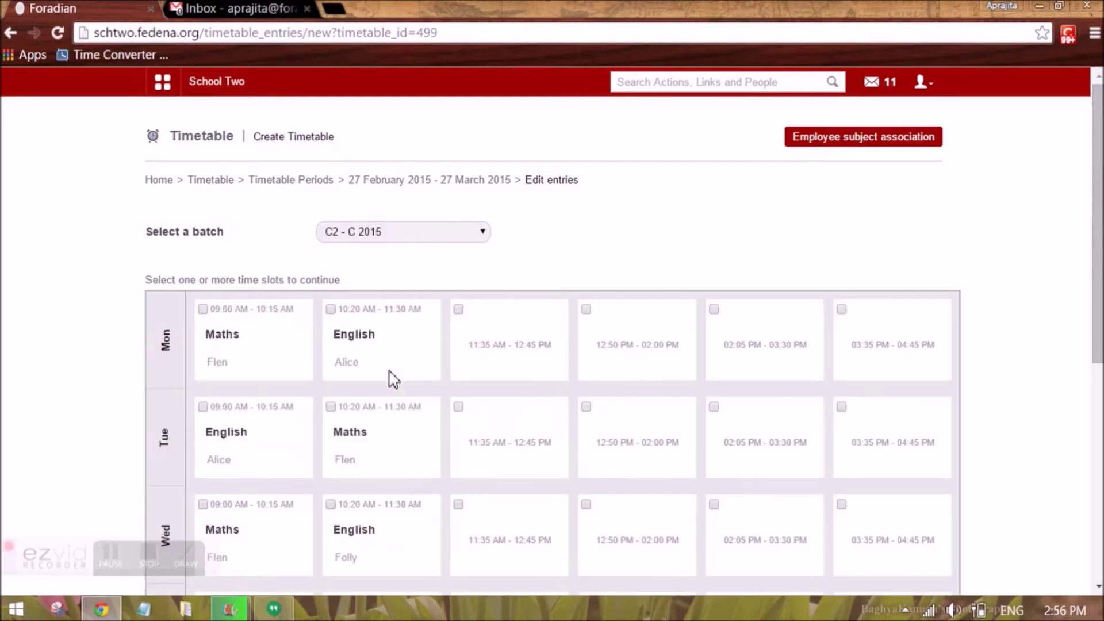
key("Down")
key("Down")
key("Down")
key("Down")
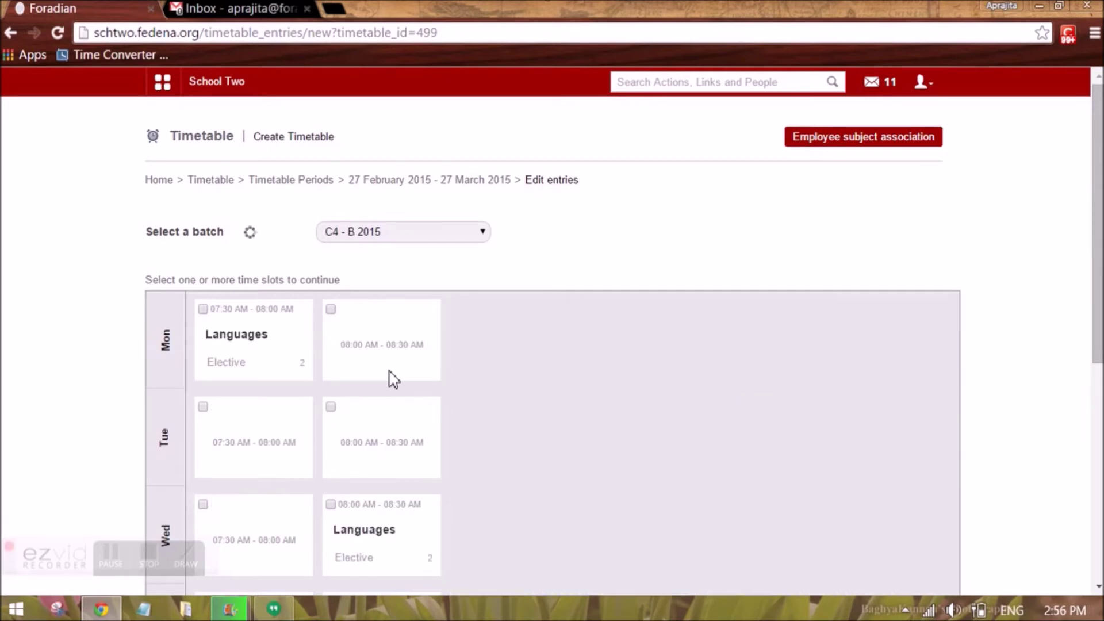
scroll(392, 380, "down", 3)
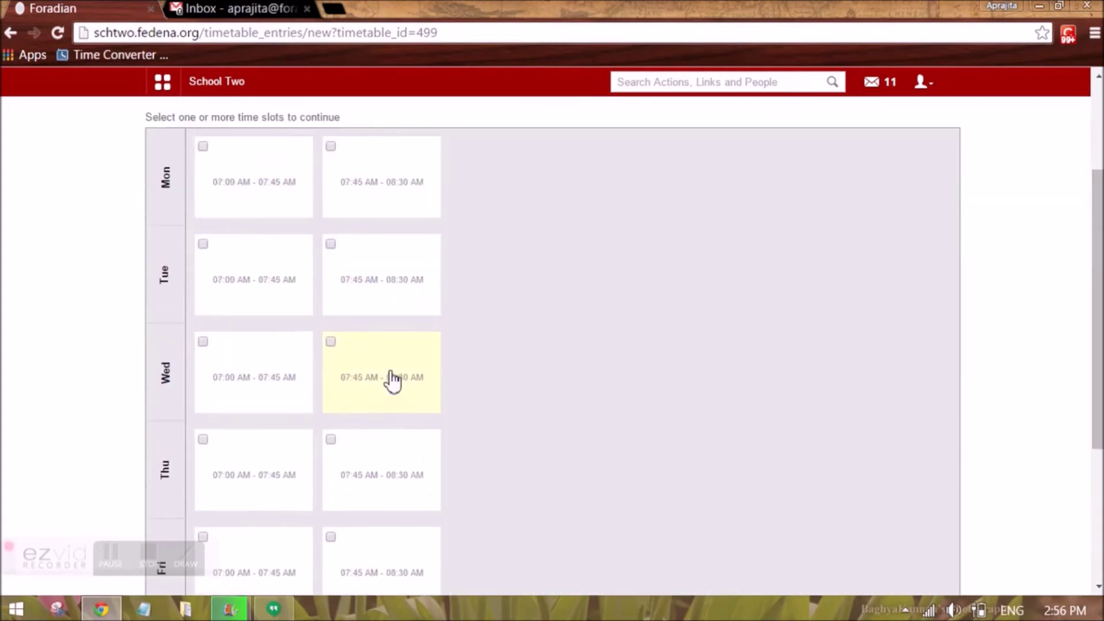
key("Down")
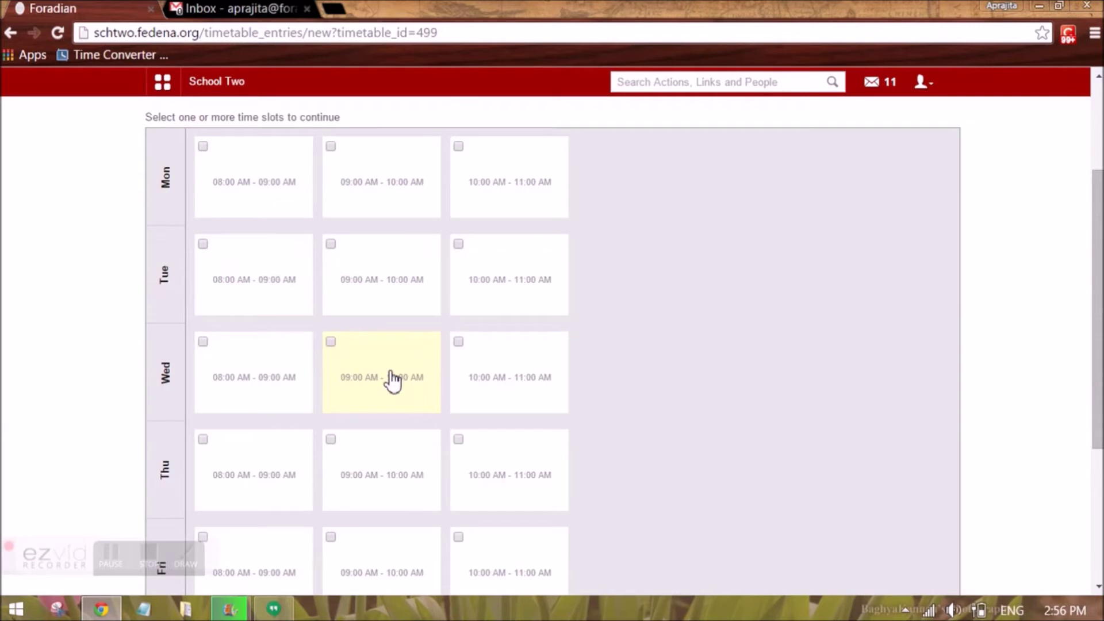
Examine the selected batch's full time-slot grid and check which subjects are available to assign
scroll(393, 379, "down", 4)
scroll(393, 380, "up", 7)
scroll(392, 379, "down", 7)
left_click(225, 457)
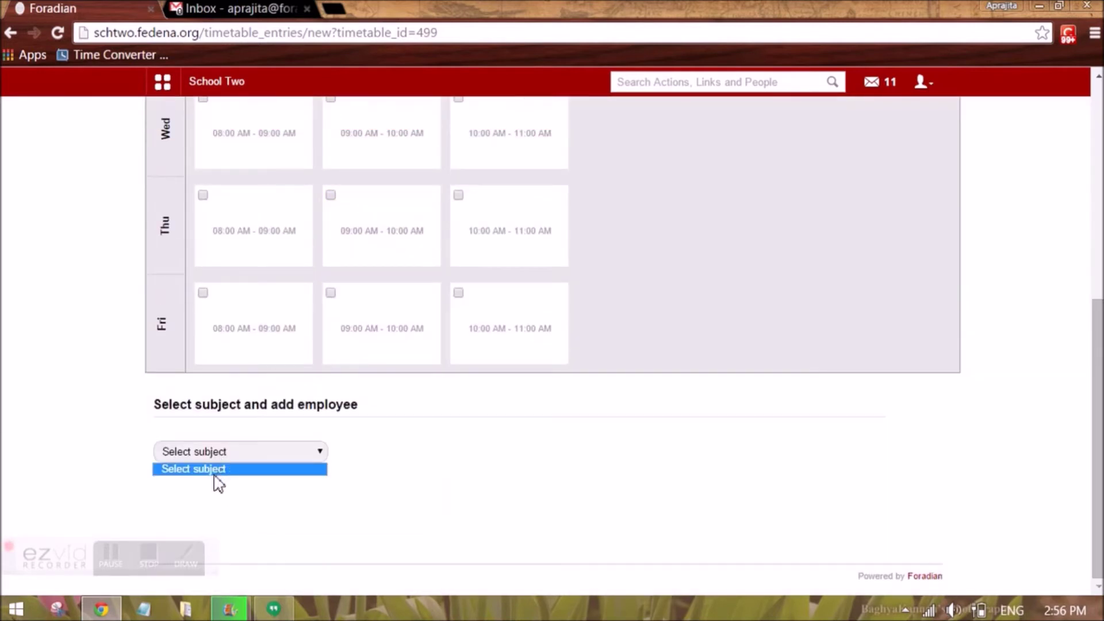
Switch through the next batches to CSE-Sem 1 - A 2015 and check which subjects it offers for assignment
left_click(486, 432)
scroll(486, 433, "up", 7)
left_click(377, 232)
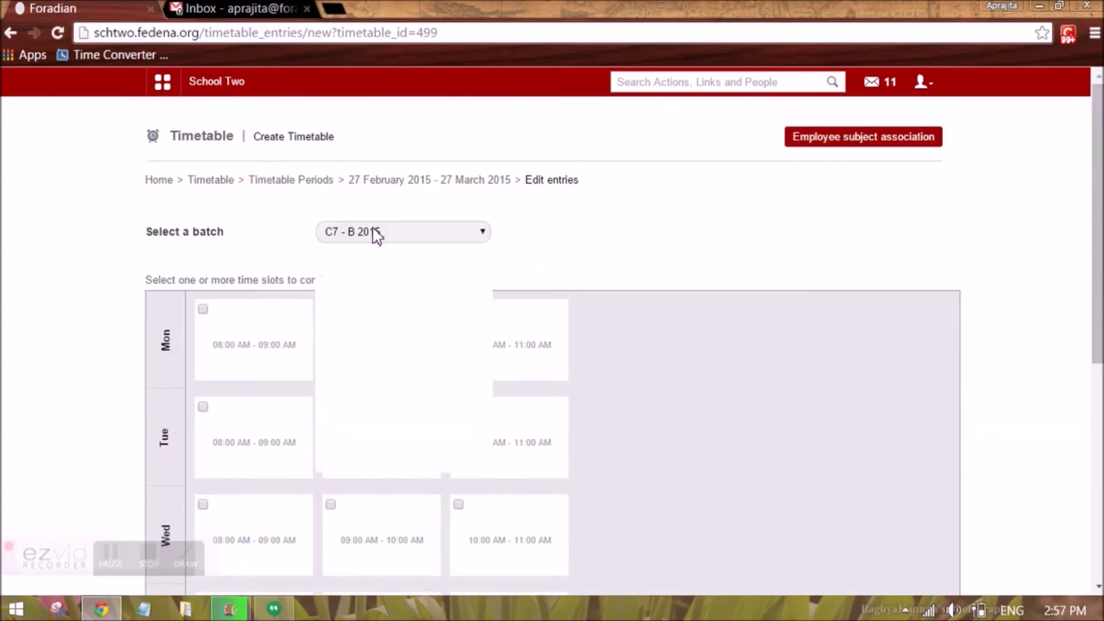
key("Down")
key("Down")
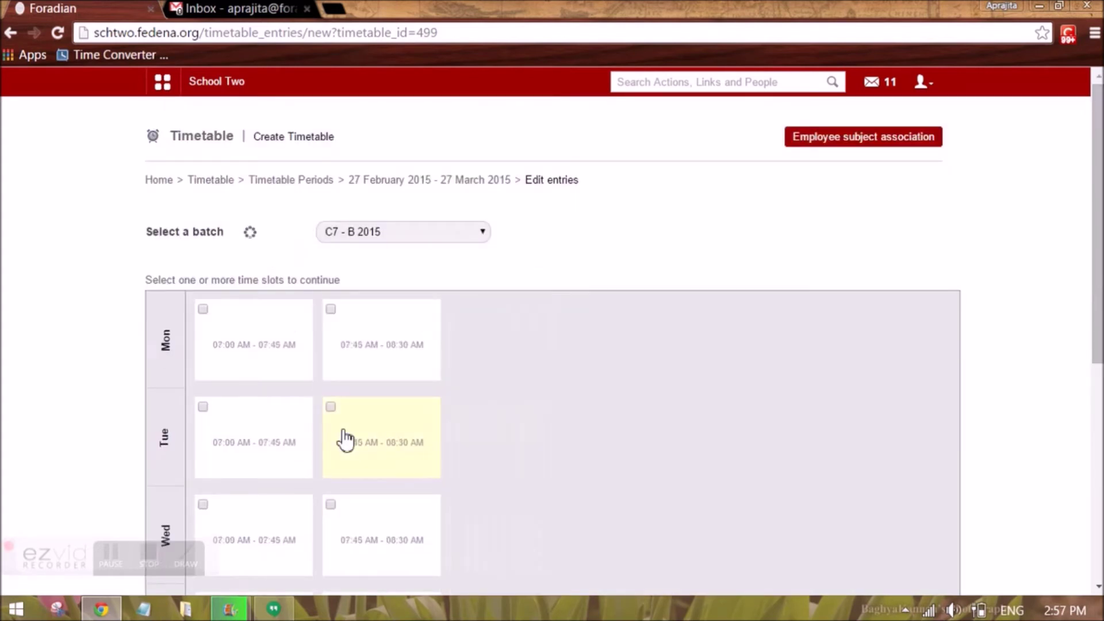
scroll(343, 438, "down", 5)
scroll(259, 481, "down", 3)
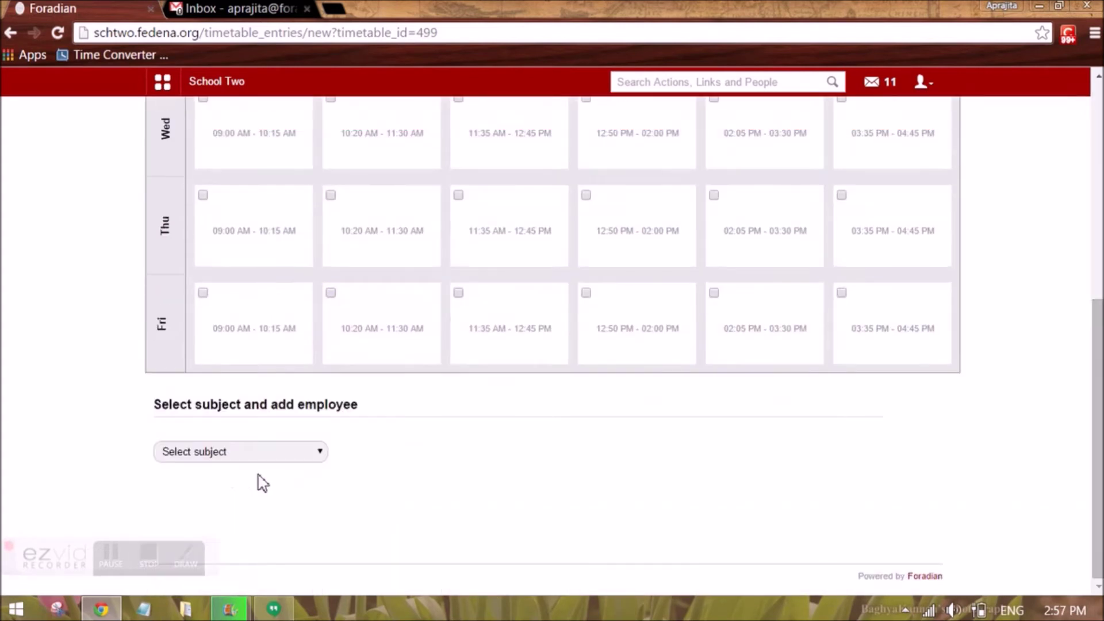
left_click(241, 451)
Switch to batch G7 - A 2014 and choose Maths to check which teachers are associated with it
scroll(345, 374, "up", 4)
scroll(397, 354, "up", 3)
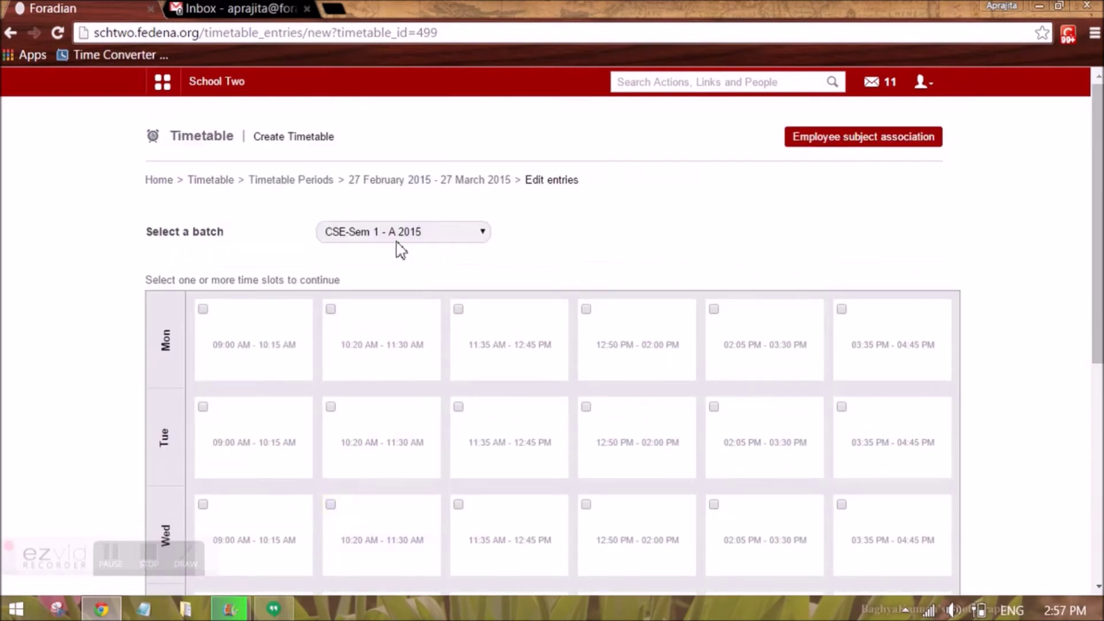
left_click(402, 231)
scroll(370, 380, "down", 10)
left_click(358, 371)
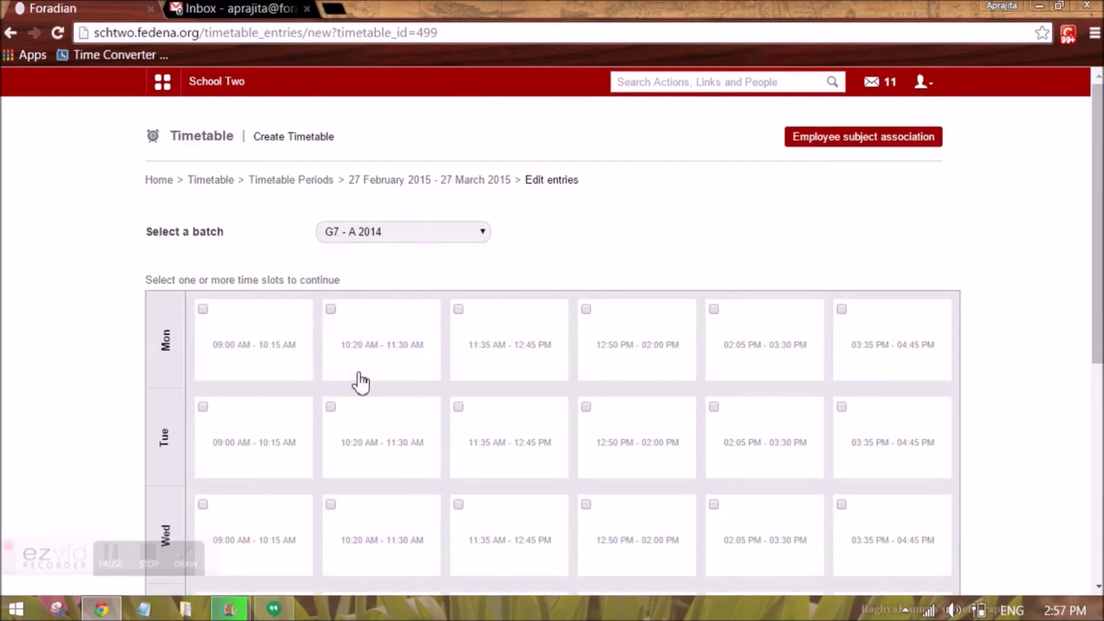
scroll(361, 382, "down", 5)
left_click(253, 451)
left_click(233, 480)
scroll(222, 468, "down", 1)
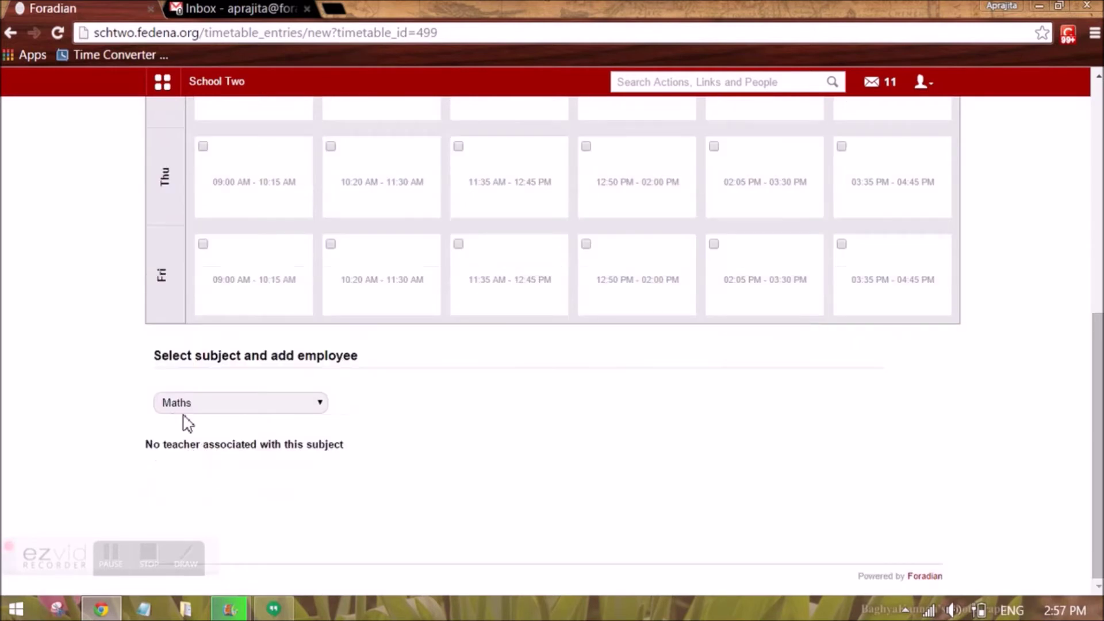
Switch to batch G7 - B 2014 and choose P.Ed as the subject to assign
scroll(402, 303, "up", 7)
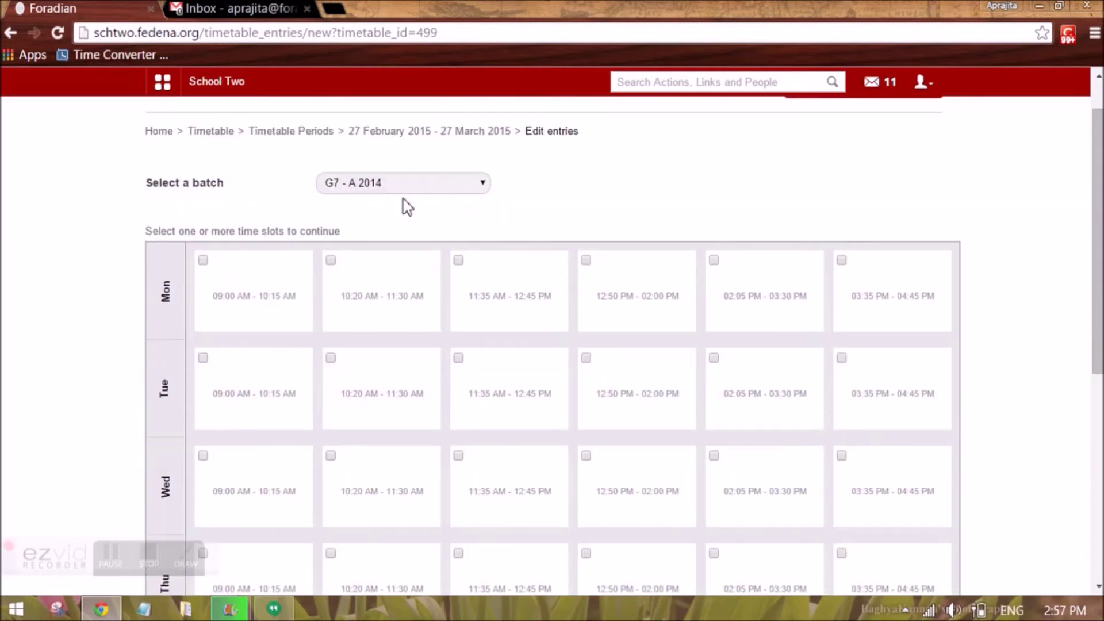
left_click(402, 190)
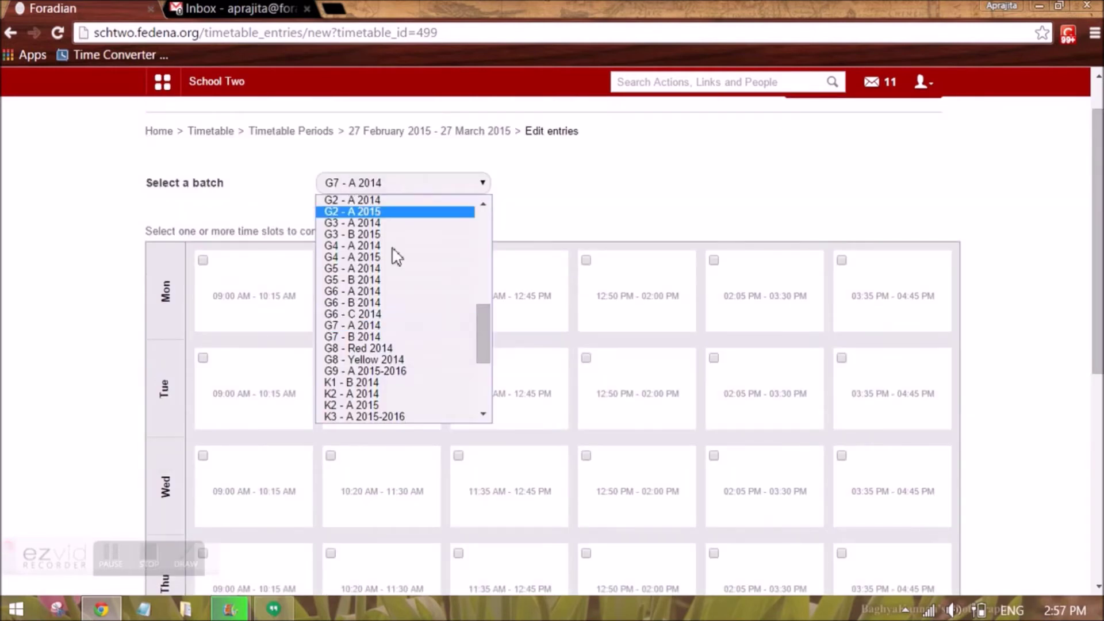
left_click(362, 337)
scroll(239, 374, "down", 6)
left_click(227, 454)
left_click(210, 491)
scroll(215, 489, "down", 2)
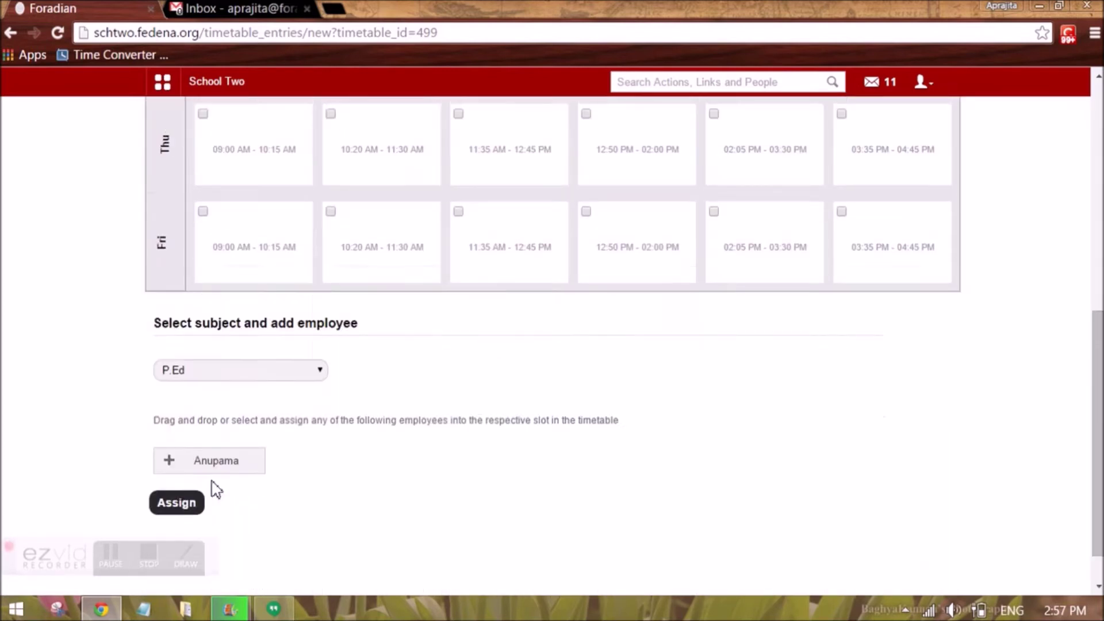
scroll(214, 489, "down", 1)
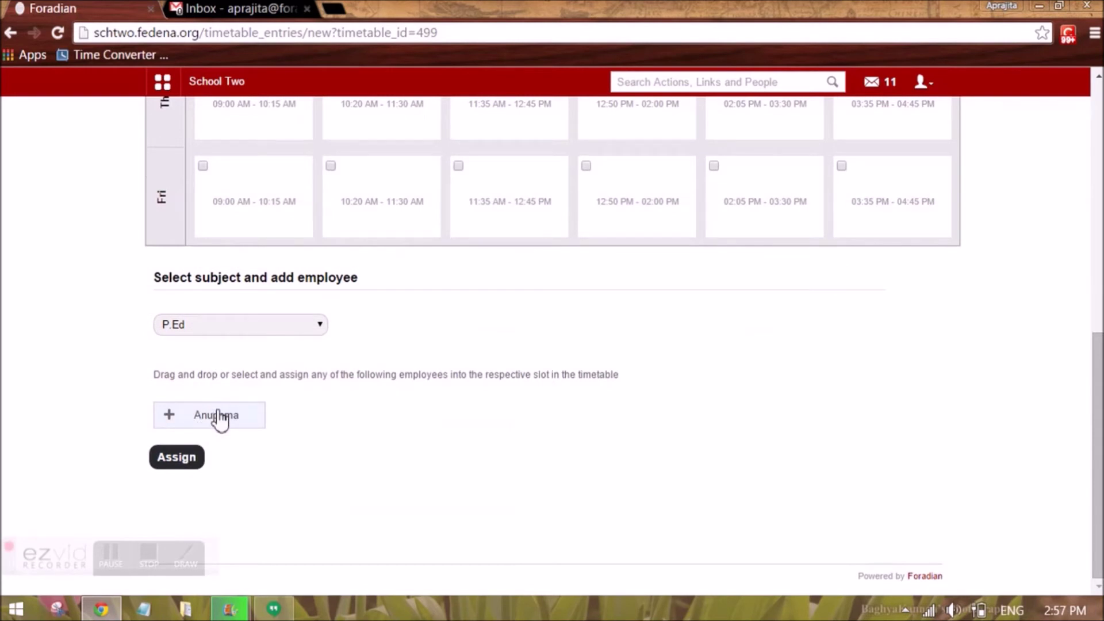
Select the slots Monday 09:00 AM - 10:15 AM, Tuesday 10:20 AM - 11:30 AM, Wednesday 11:35 AM - 12:45 PM and Thursday 10:20 AM - 11:30 AM
scroll(217, 419, "up", 8)
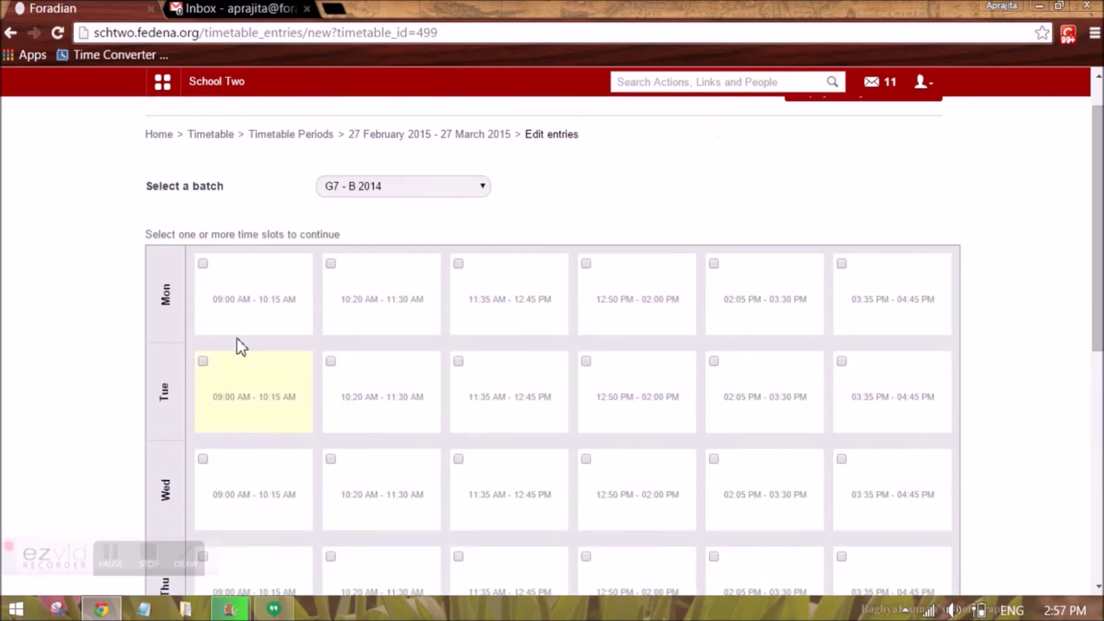
left_click(283, 312)
left_click(406, 395)
left_click(534, 495)
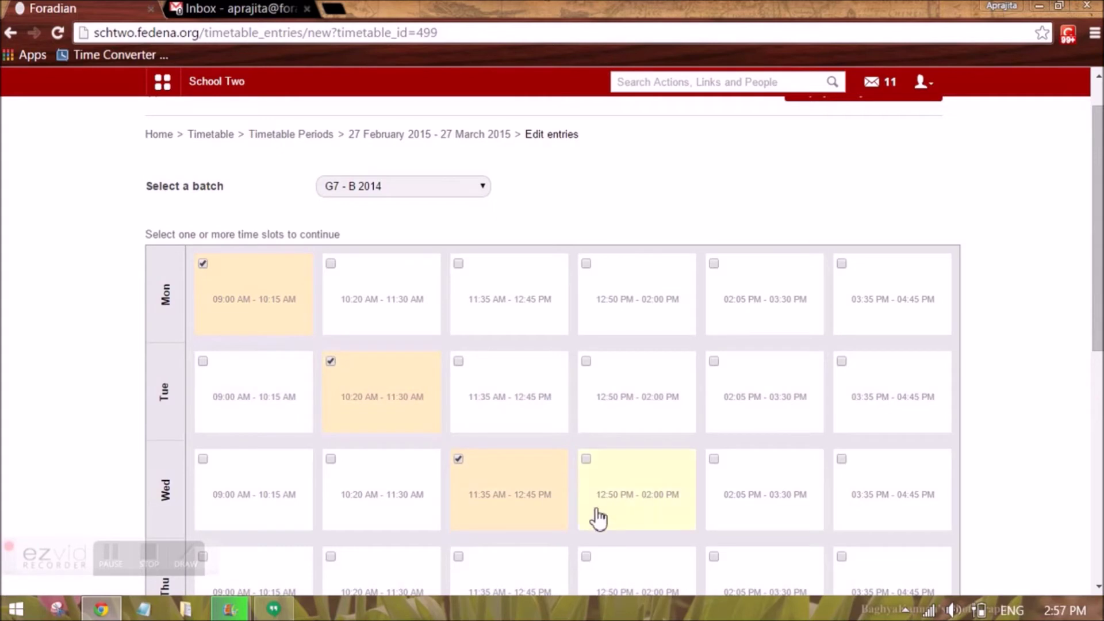
scroll(596, 515, "down", 2)
left_click(387, 505)
scroll(381, 505, "down", 8)
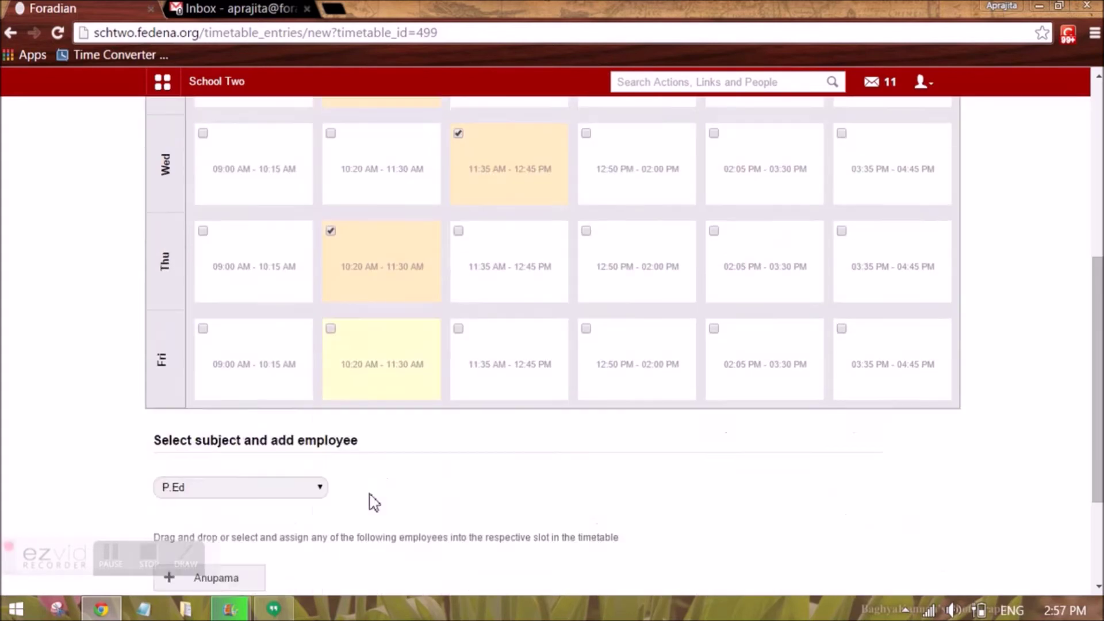
Assign the listed P.Ed teacher to the selected slots, accepting the Wednesday and Thursday allocations beyond the weekly subject limit
left_click(190, 489)
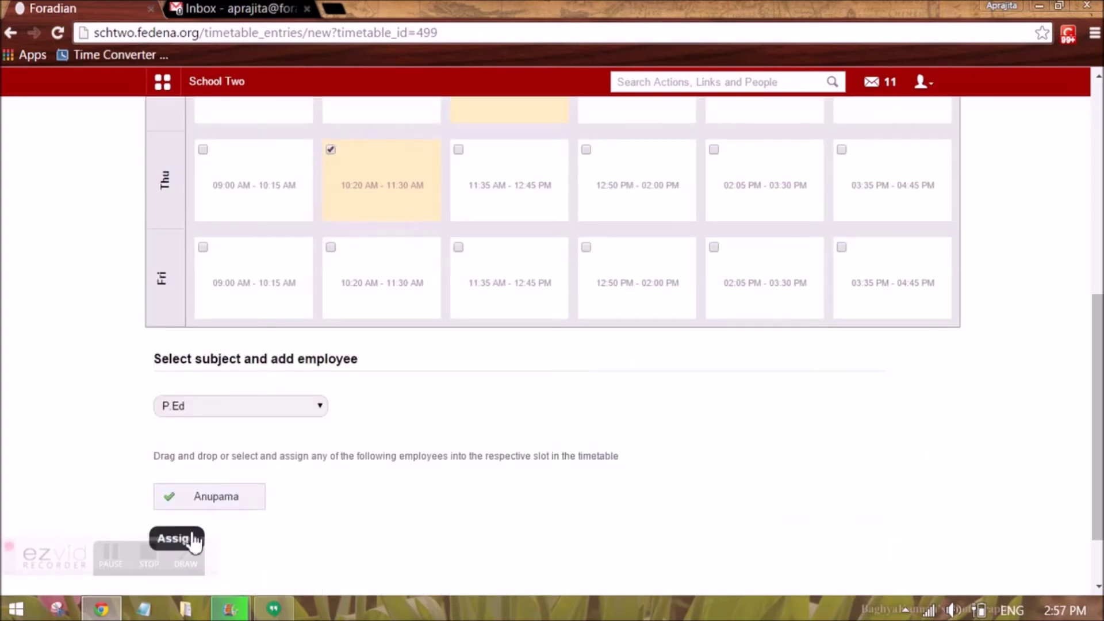
scroll(189, 541, "down", 2)
left_click(174, 458)
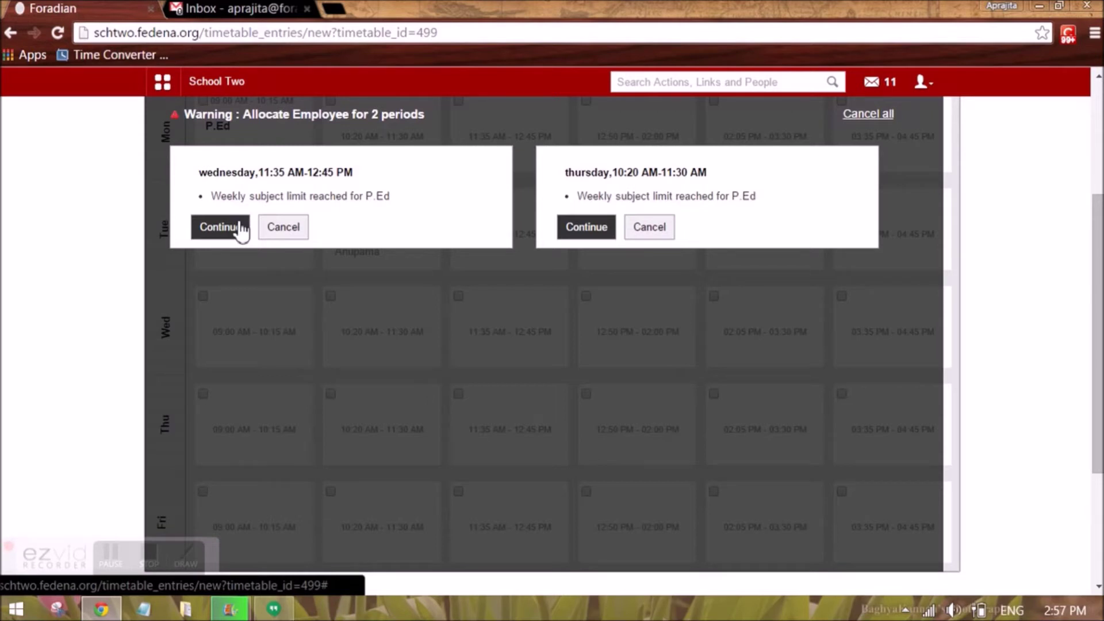
left_click_drag(384, 200, 394, 207)
left_click(366, 203)
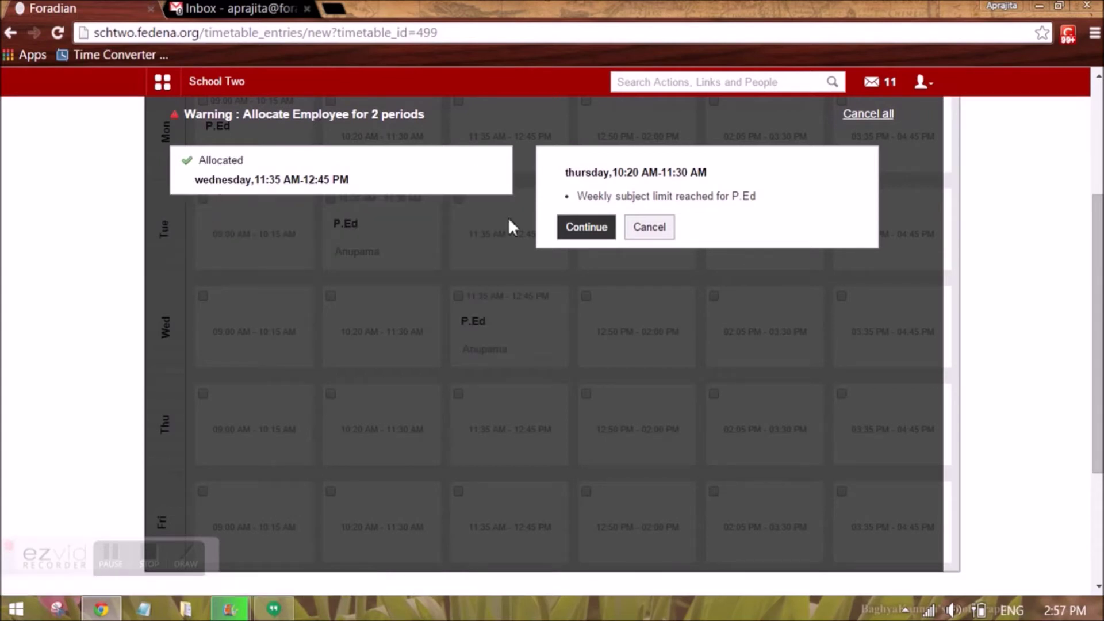
left_click(606, 245)
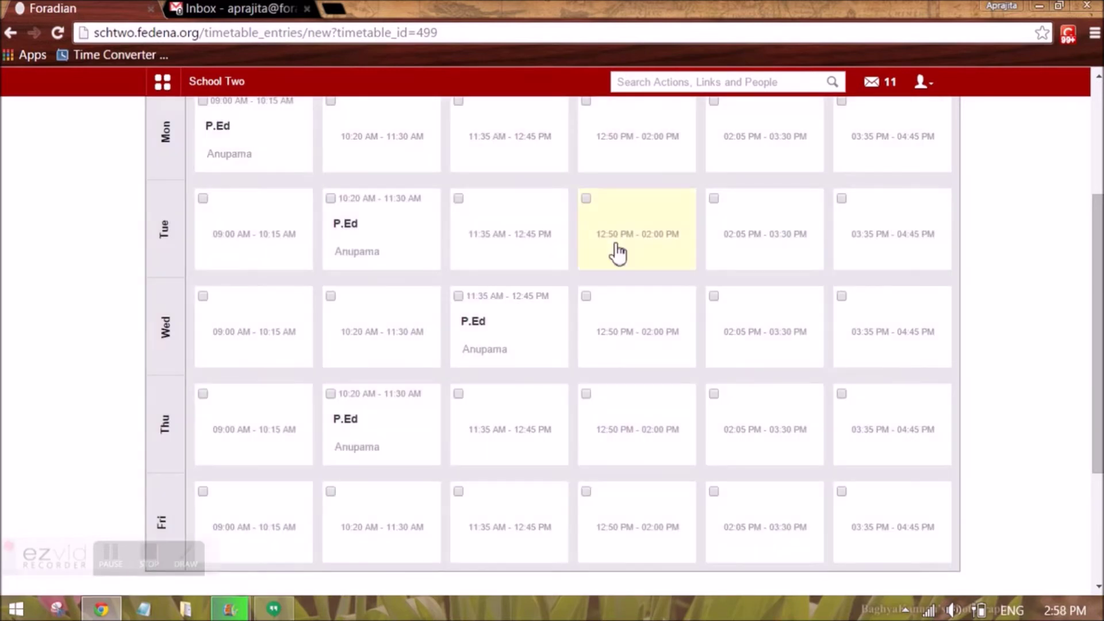
Choose Maths as the subject and select the slots Monday 10:20 AM - 11:30 AM and Tuesday and Wednesday 09:00 AM - 10:15 AM
scroll(617, 251, "down", 3)
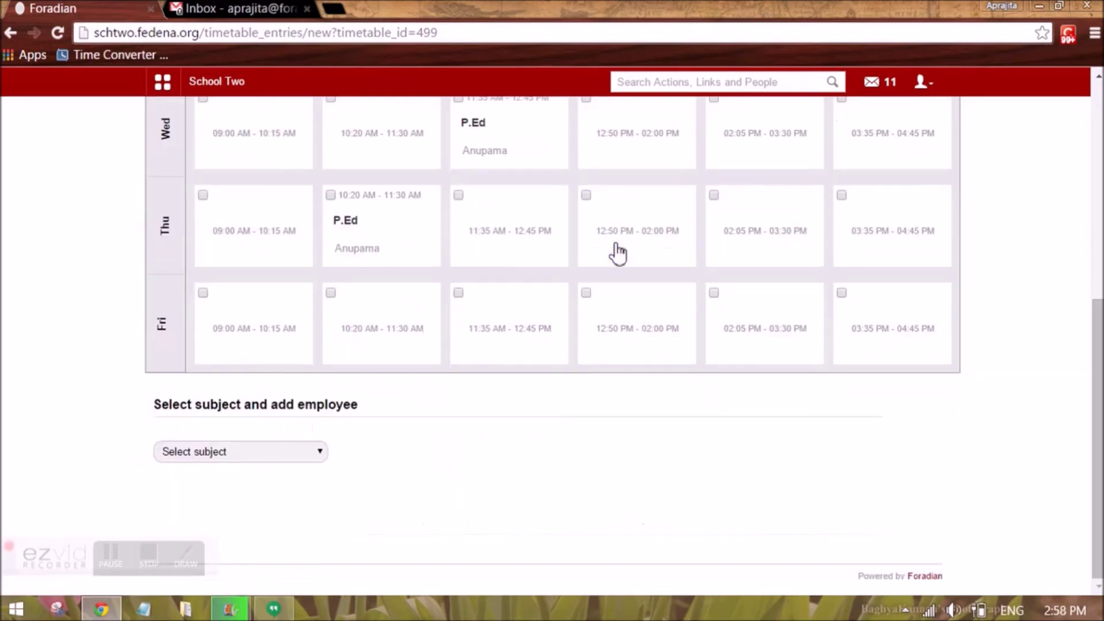
left_click(206, 458)
left_click(205, 483)
scroll(206, 492, "down", 2)
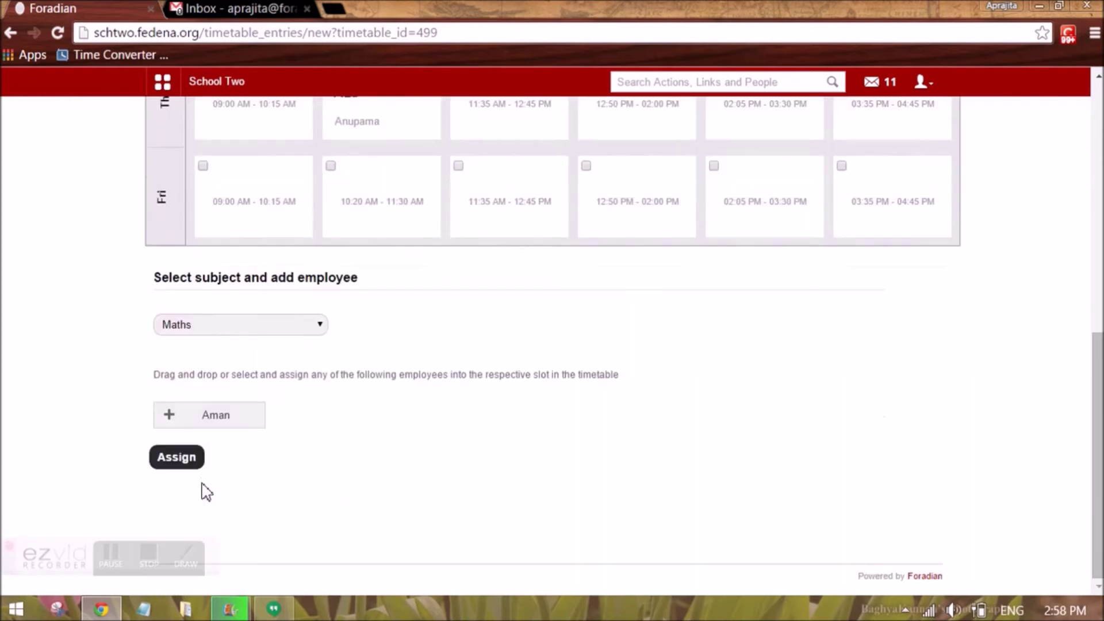
scroll(352, 333, "up", 6)
left_click(450, 236)
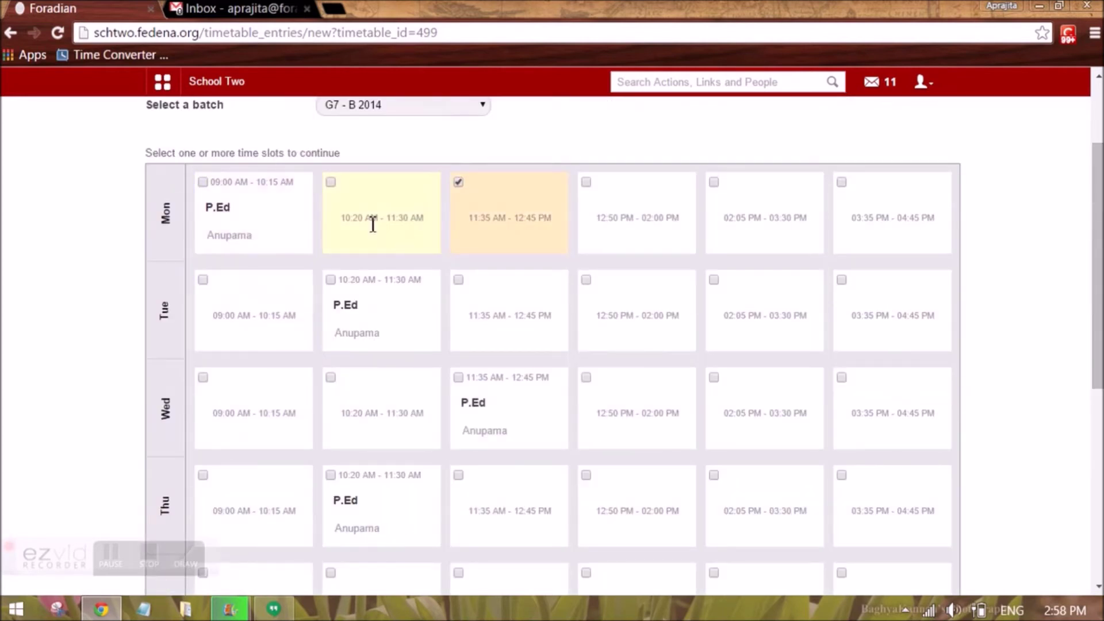
left_click(372, 224)
left_click(266, 320)
left_click(265, 401)
left_click(511, 236)
Assign the listed Maths teacher to the selected time slots
scroll(259, 382, "down", 4)
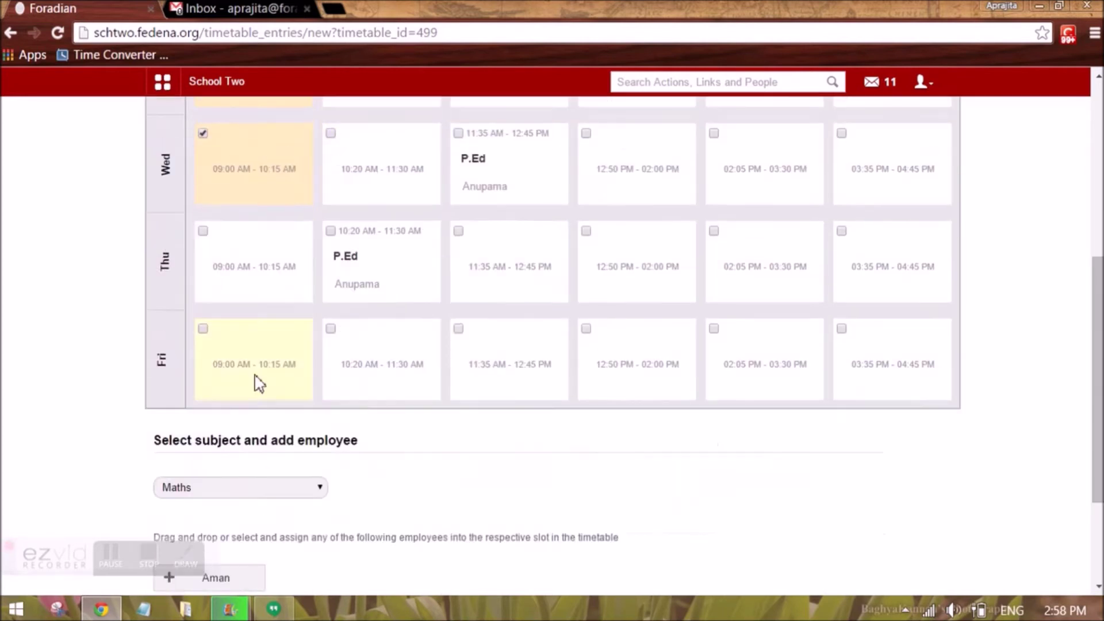
scroll(259, 382, "down", 1)
left_click(207, 502)
scroll(201, 483, "down", 1)
left_click(178, 457)
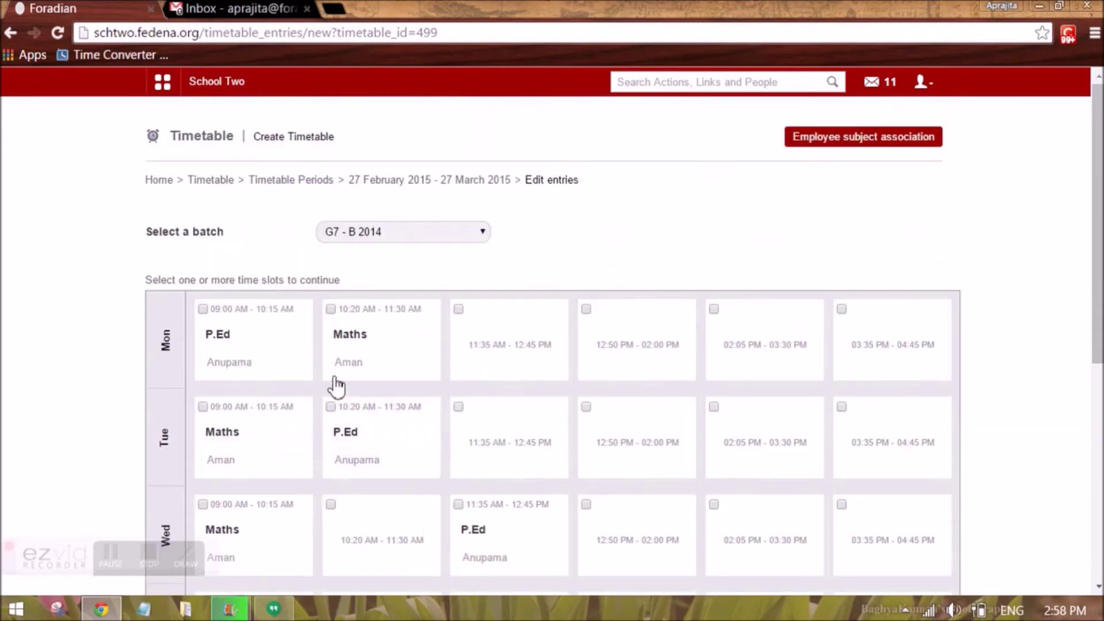
Review the Monday to Friday entries in the G7 - B 2014 timetable grid
scroll(336, 386, "down", 2)
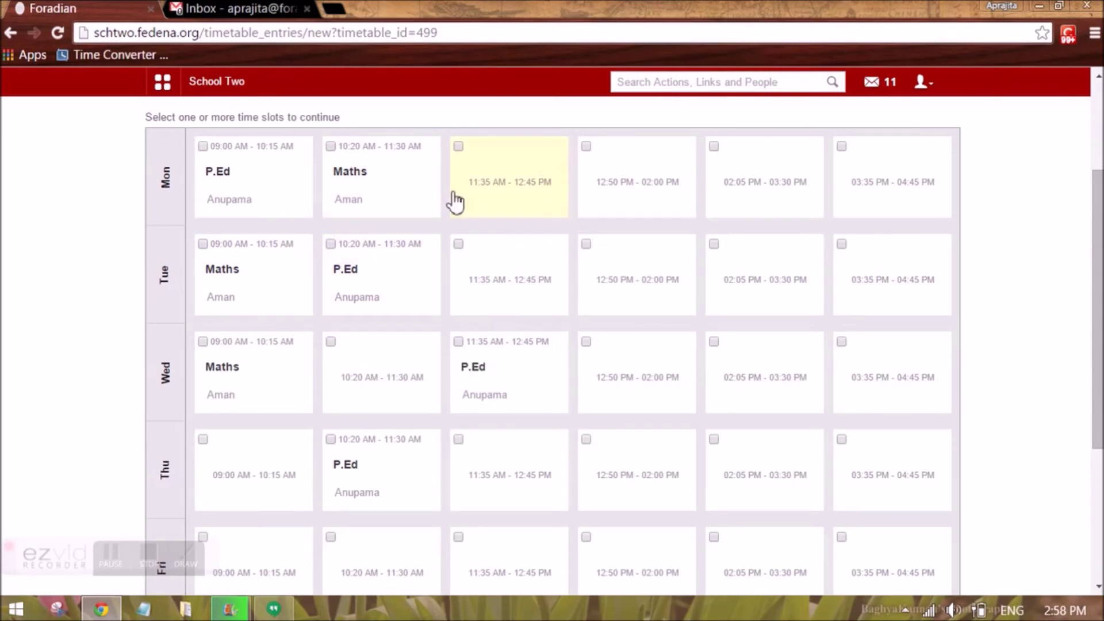
scroll(704, 276, "down", 3)
scroll(708, 279, "up", 3)
scroll(707, 279, "up", 3)
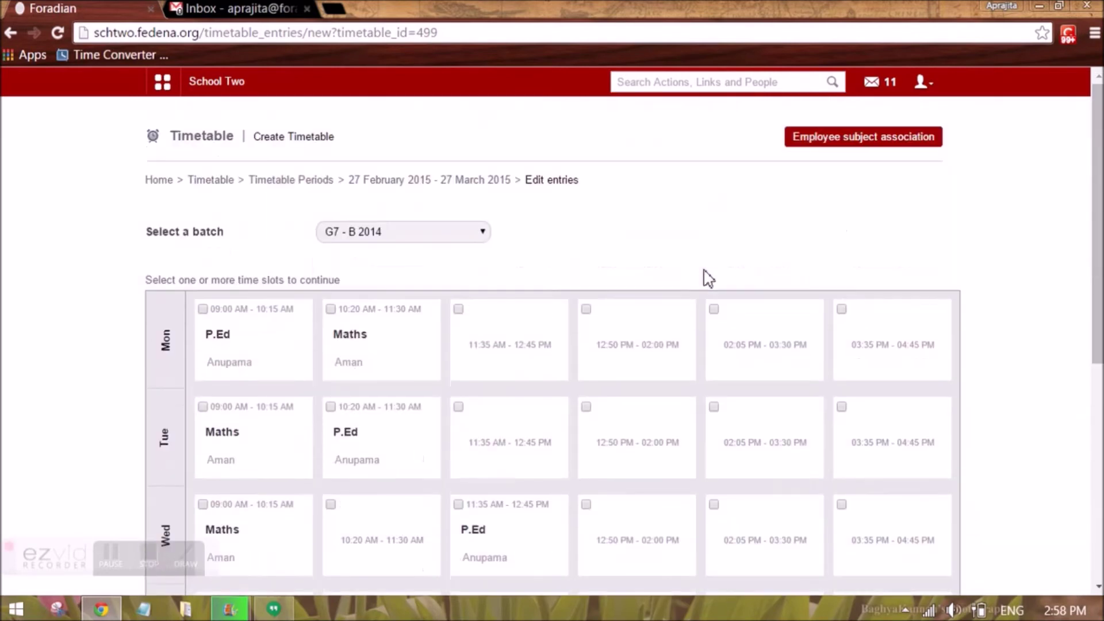
scroll(747, 313, "down", 7)
scroll(268, 234, "up", 7)
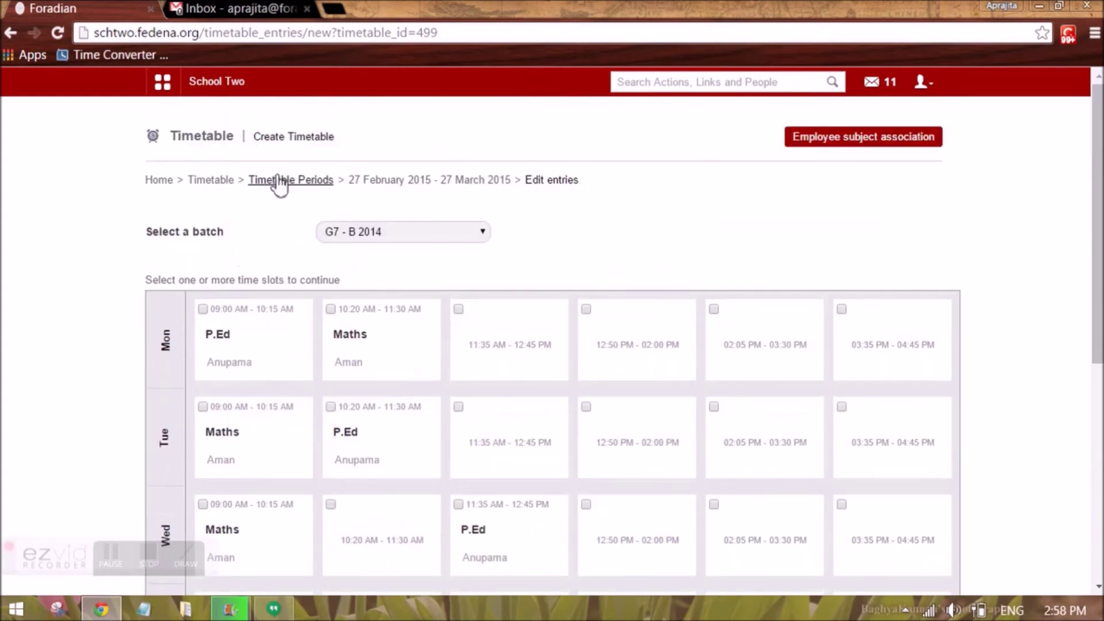
Go to the timetable viewing page and examine the timetables of several batches, including C7 - A 2015 and G1 - A 2014
left_click(216, 180)
left_click(355, 394)
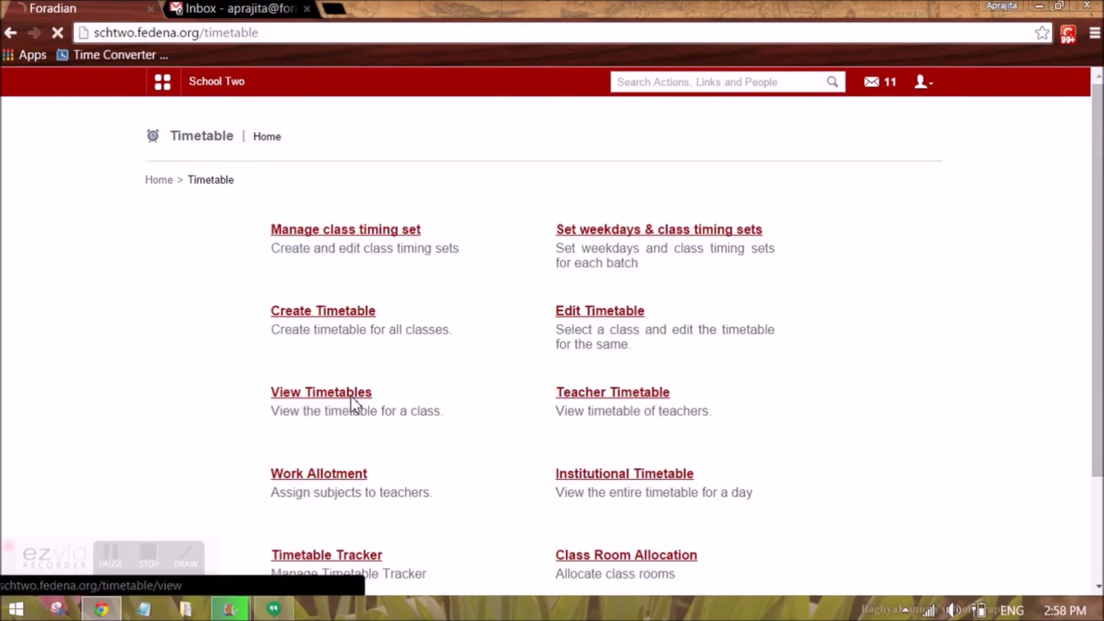
left_click(411, 274)
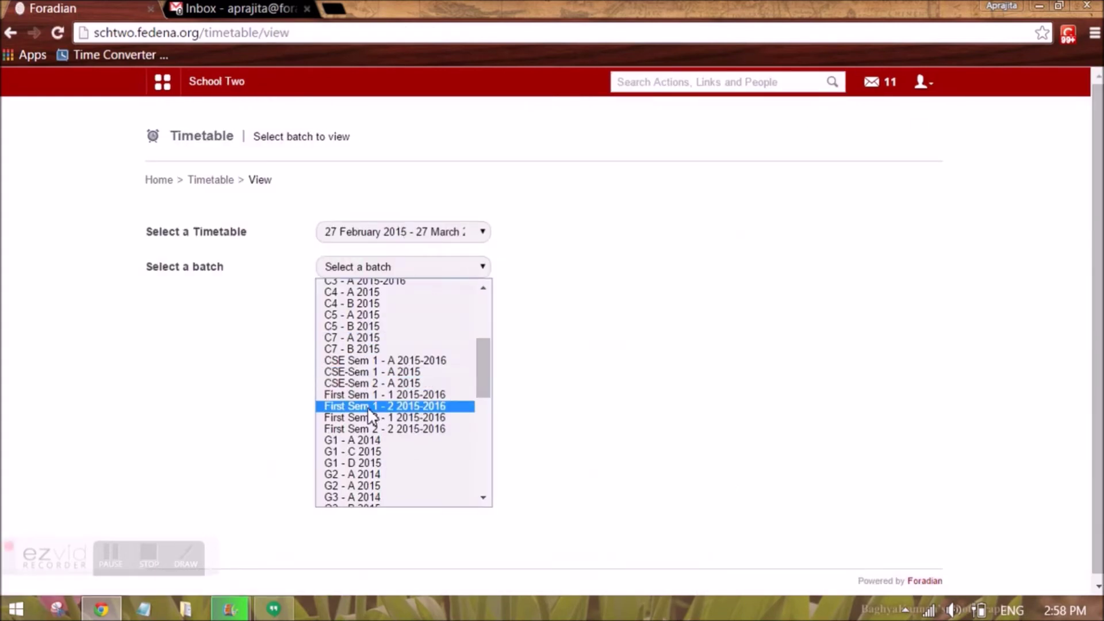
left_click(349, 338)
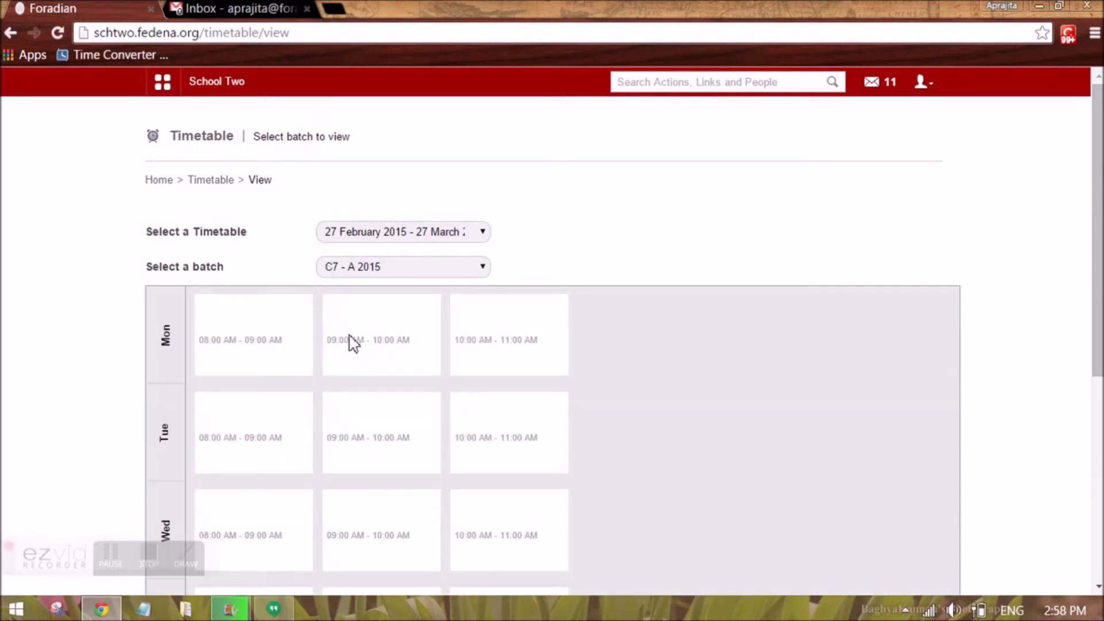
scroll(354, 343, "down", 4)
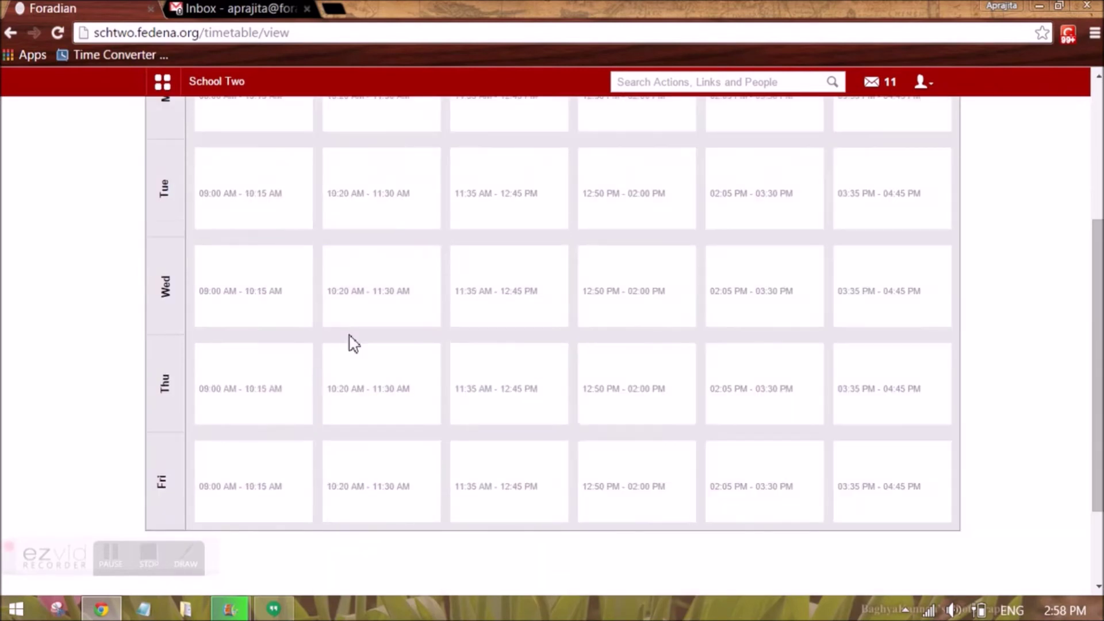
scroll(354, 343, "down", 2)
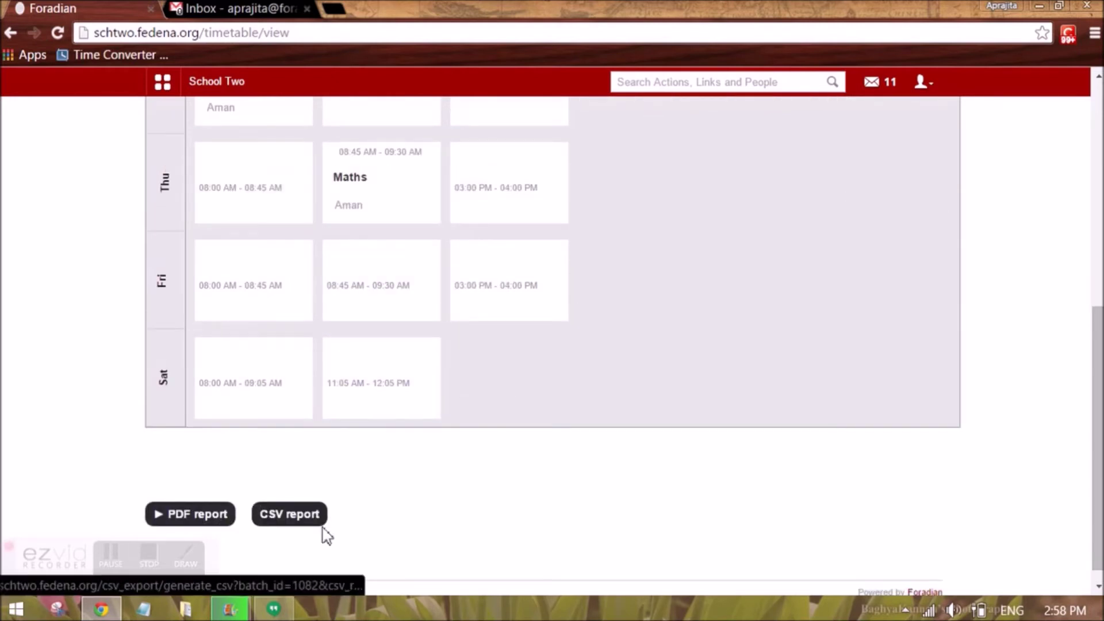
scroll(320, 520, "up", 8)
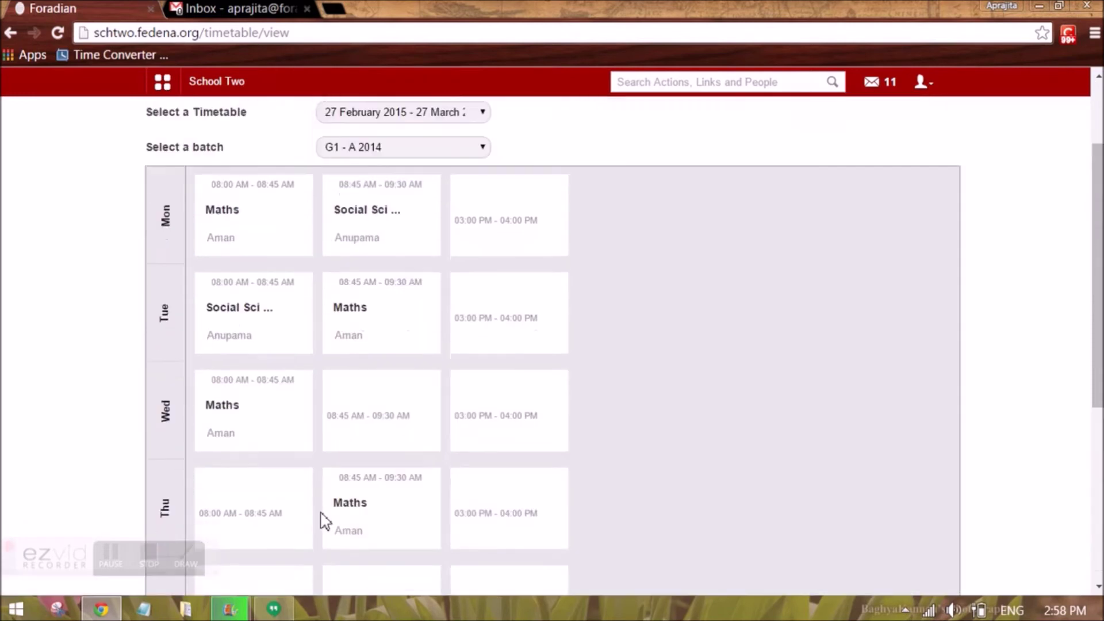
Return to the timetable home and open the Work Allotment page
left_click(214, 180)
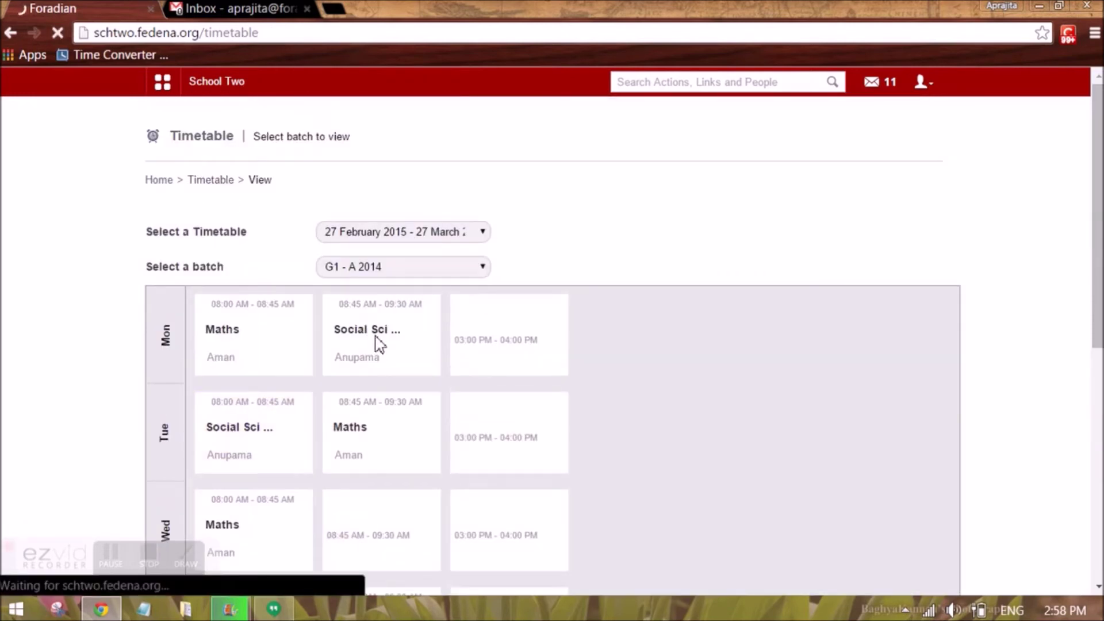
scroll(378, 337, "down", 1)
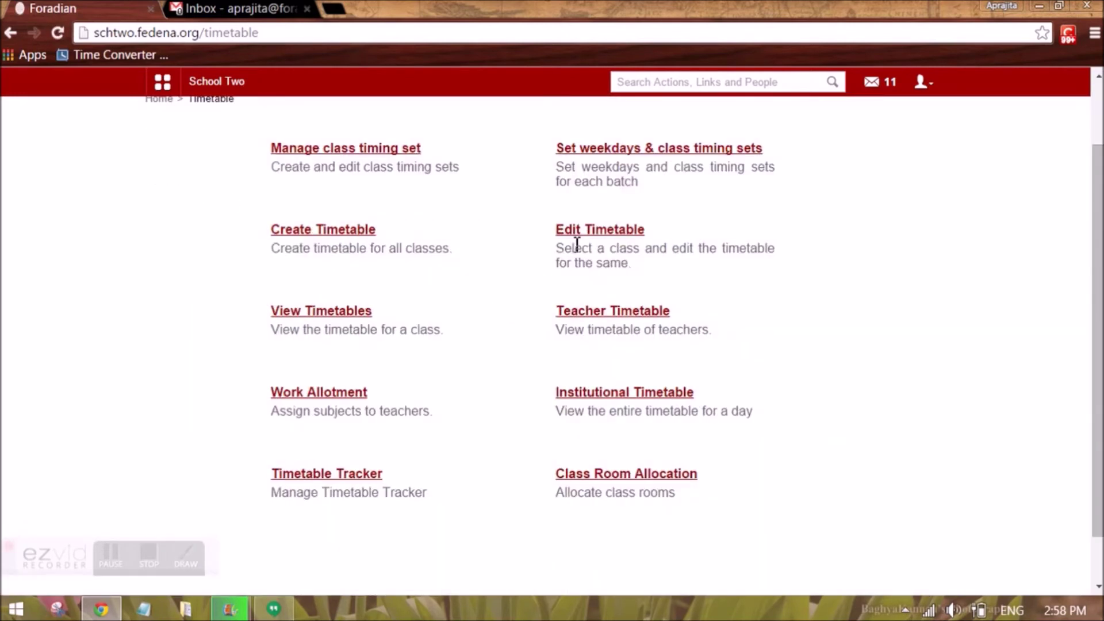
left_click(331, 395)
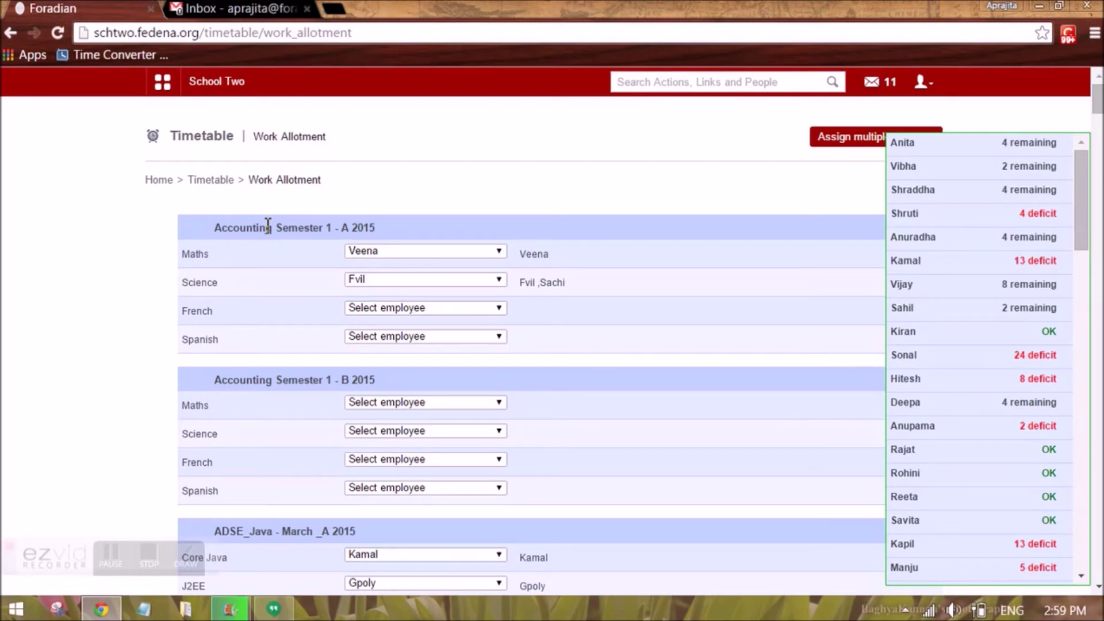
Choose employees for Maths, Science, French and Spanish in Accounting Semester 1 - B 2015, with the same teacher for French and Spanish
left_click(444, 405)
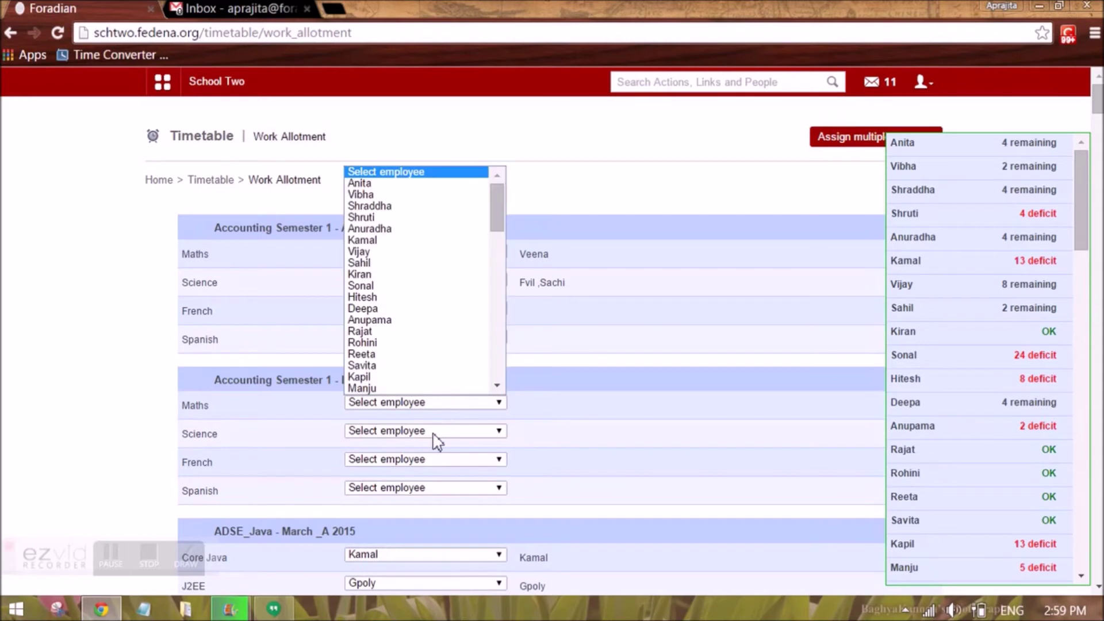
left_click(424, 331)
left_click(418, 437)
left_click(389, 338)
left_click(375, 459)
left_click(367, 296)
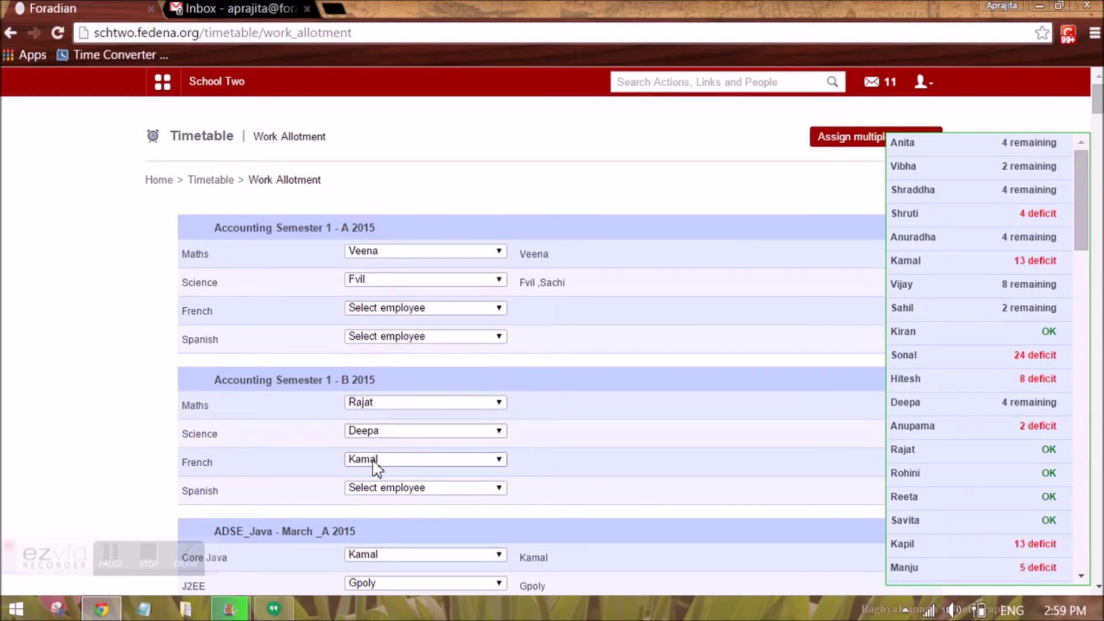
left_click(382, 488)
left_click(378, 333)
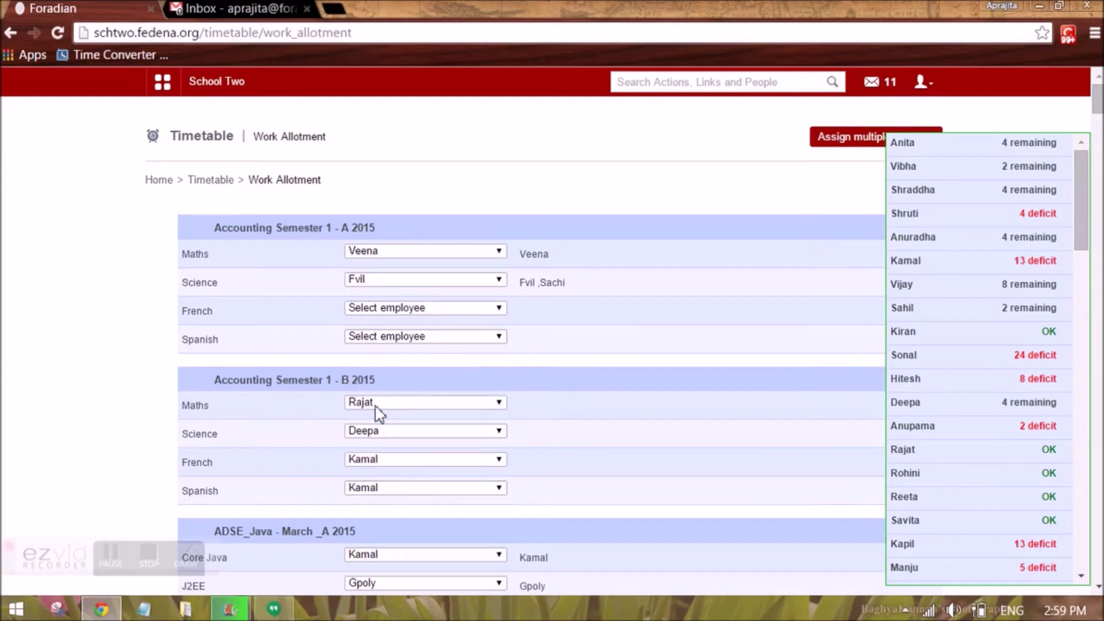
Examine the batch subject allotments and the list of each employee's workload status
scroll(408, 468, "down", 3)
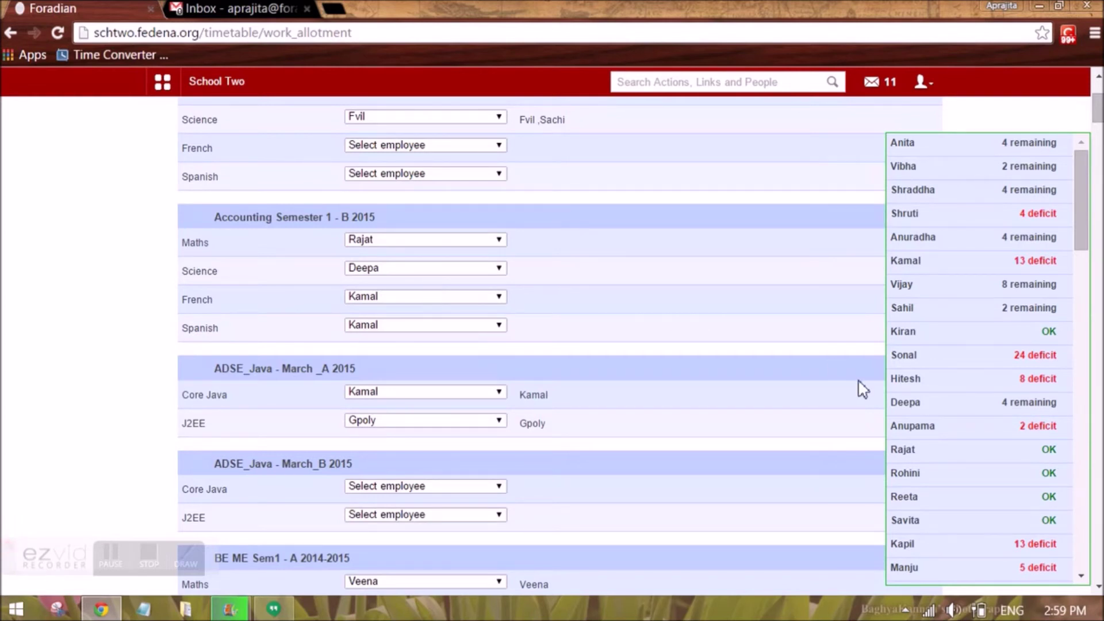
scroll(860, 387, "down", 3)
scroll(920, 422, "down", 2)
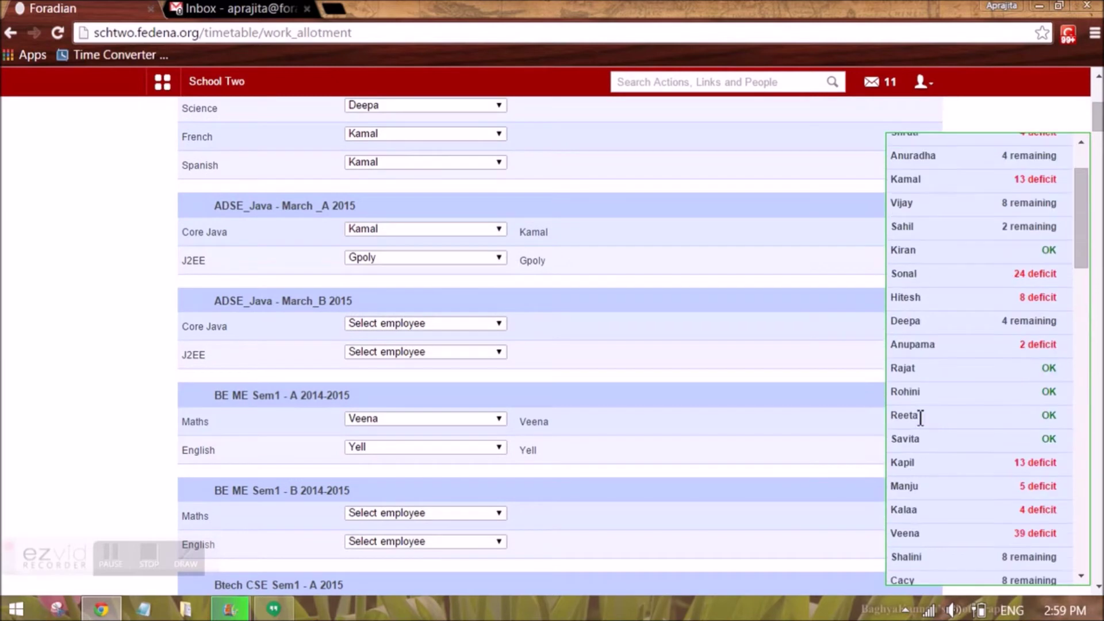
scroll(954, 333, "up", 2)
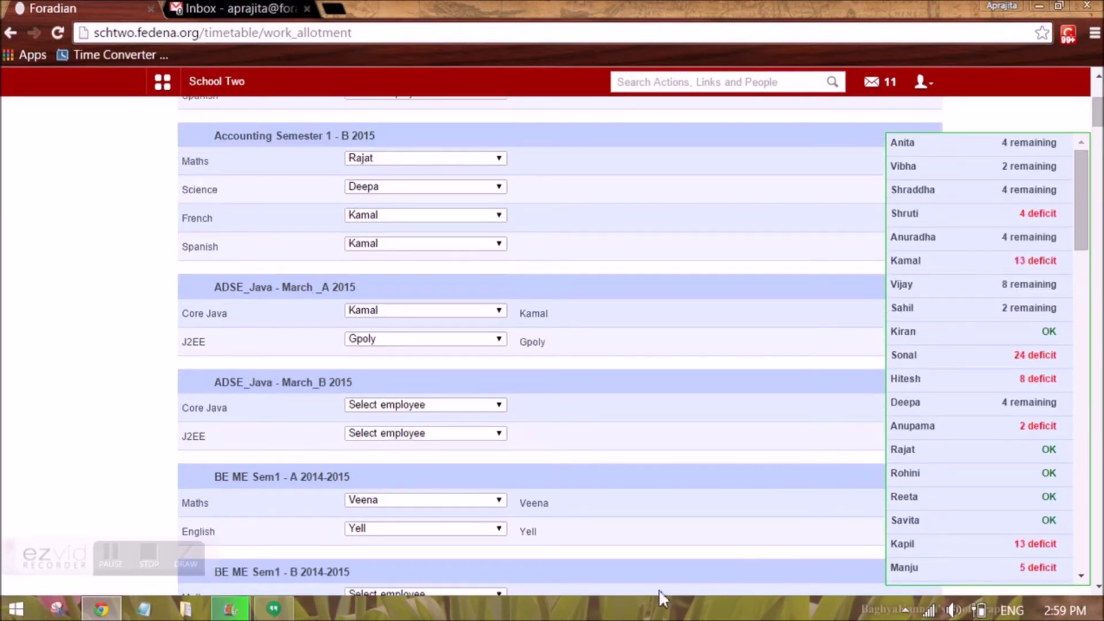
Switch to Notepad and write "E1", followed below by the line "Grade 2 -> max. periods per week =8"
left_click(144, 608)
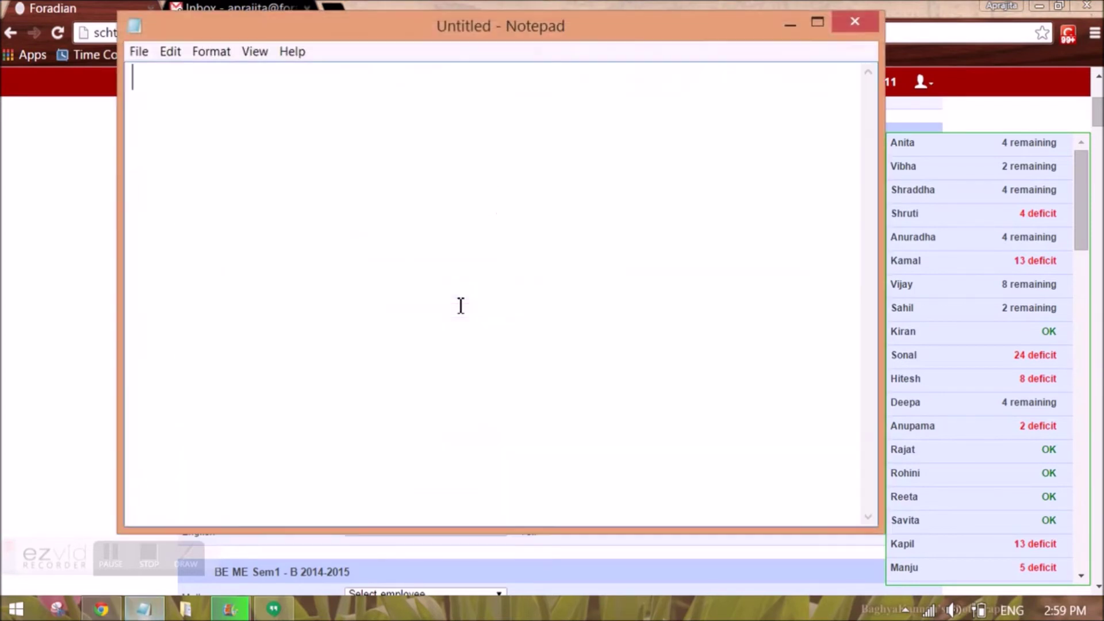
type("E1  ")
type("Grade 2")
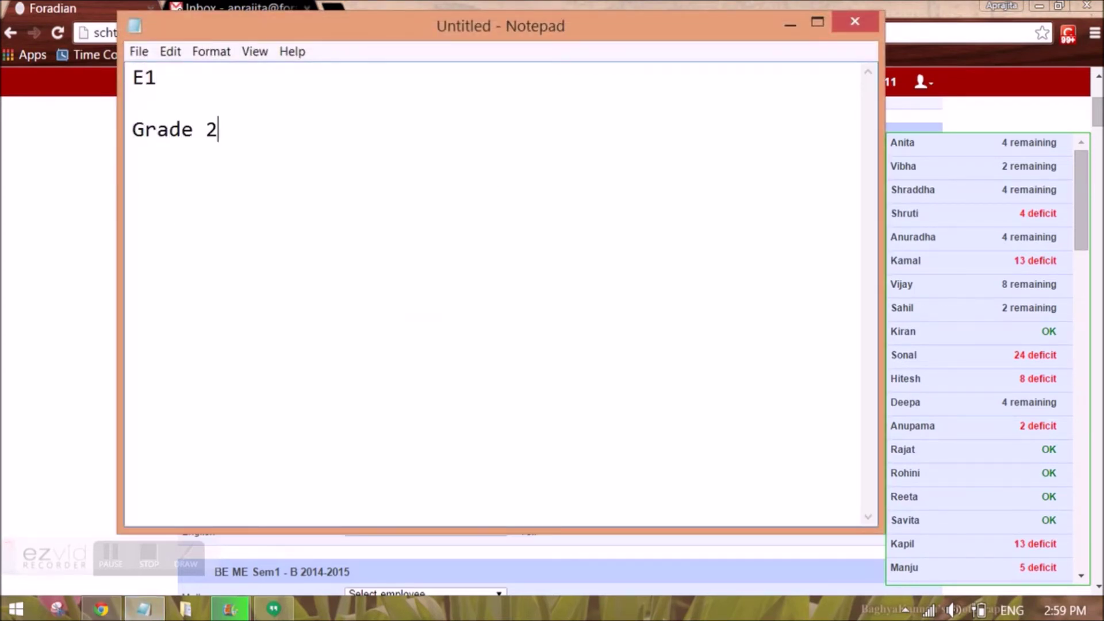
type(" -> max. weekl")
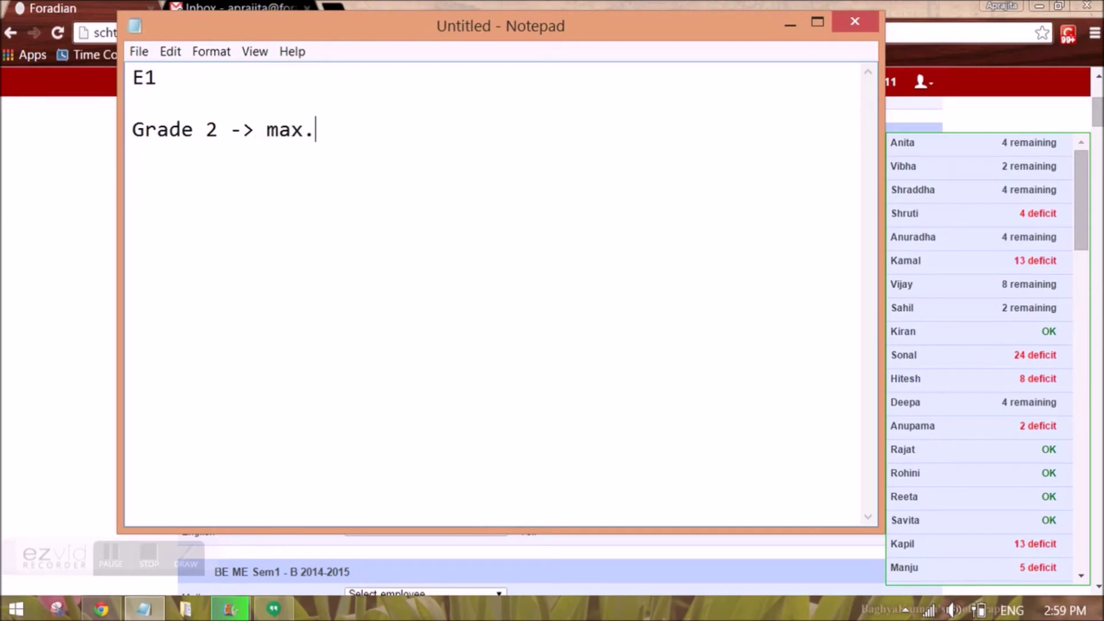
key("BackSpace")
key("BackSpace")
key("BackSpace")
key("BackSpace")
key("BackSpace")
type("perios ")
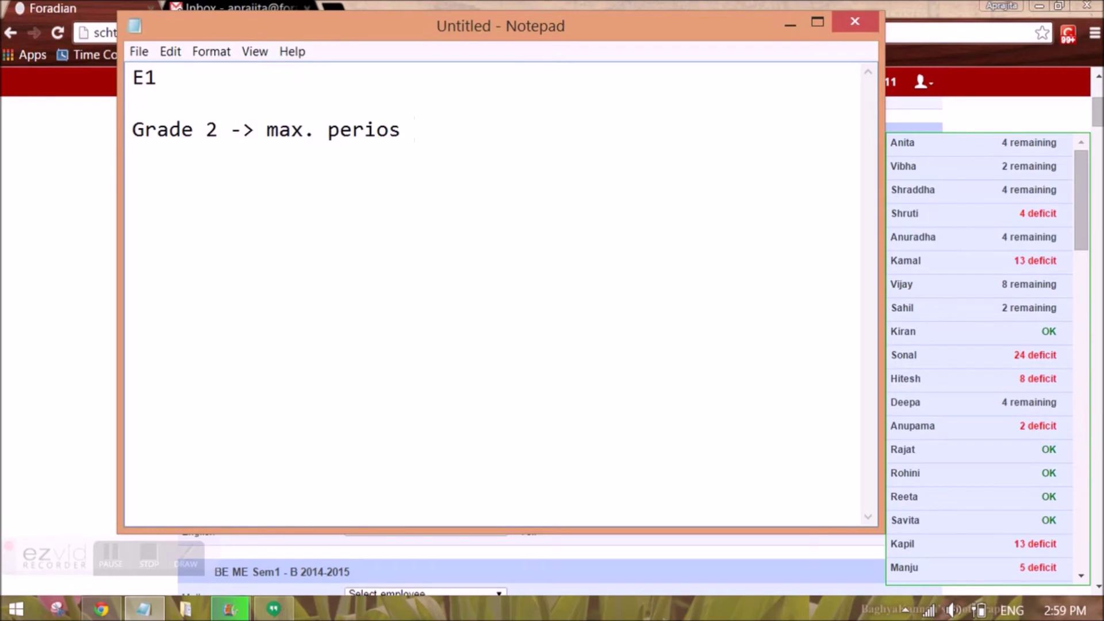
key("BackSpace")
key("BackSpace")
type("ds per wee")
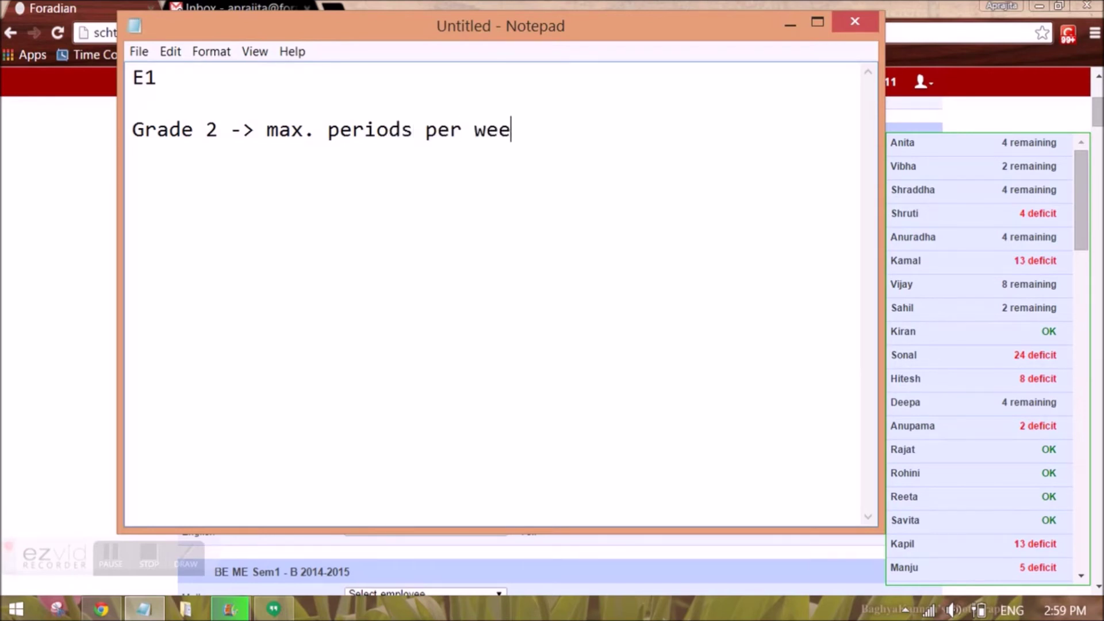
type("k =8")
key("Return")
Add the line "maths -> 4 max. weekly classes per week =4" and an "english" line with the same text copied from it
type("math")
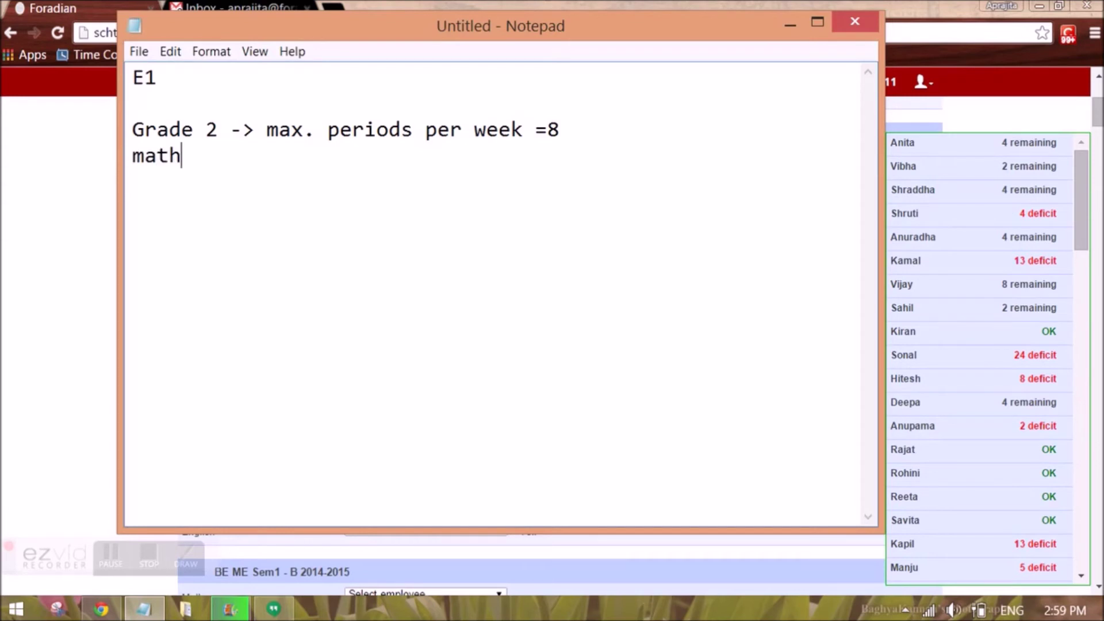
type("s -> 4 max. weekly classes per week =4")
key("Return")
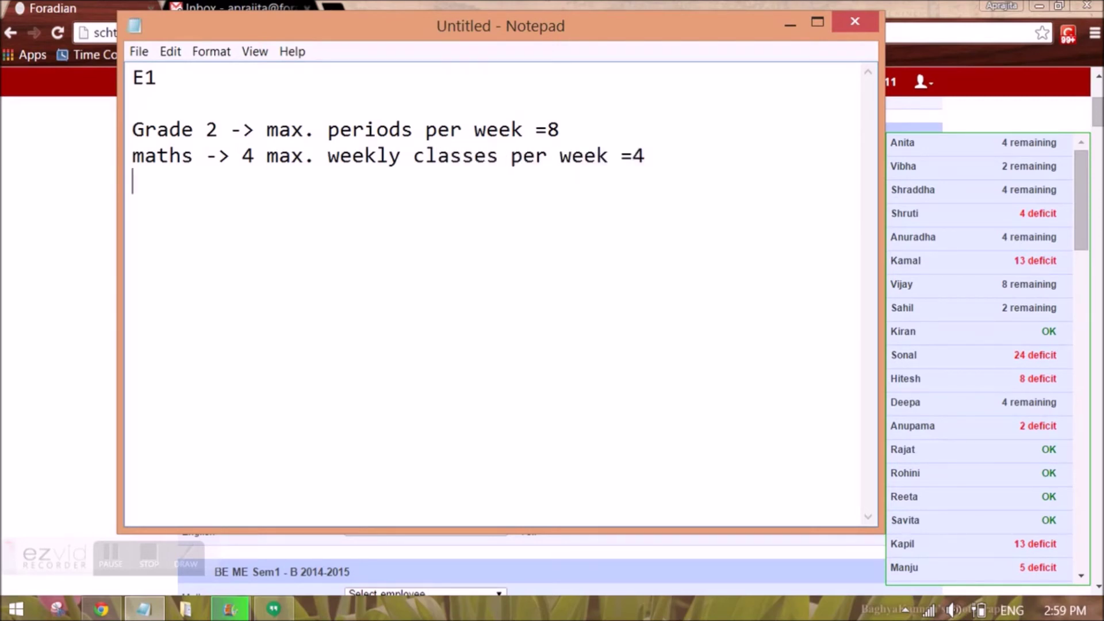
type("english")
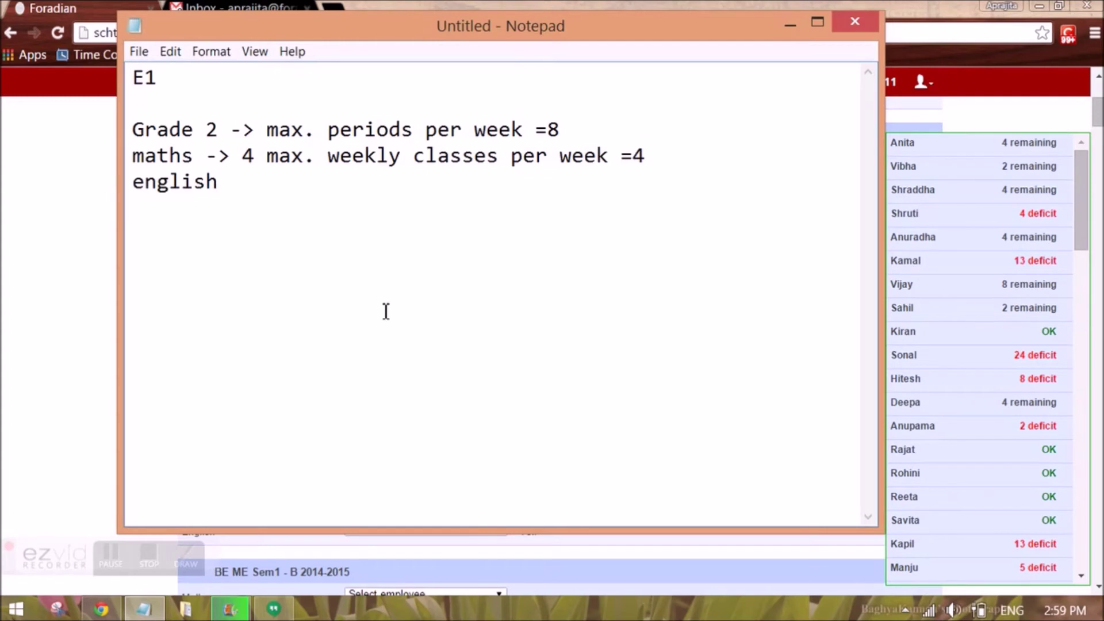
left_click_drag(212, 160, 676, 167)
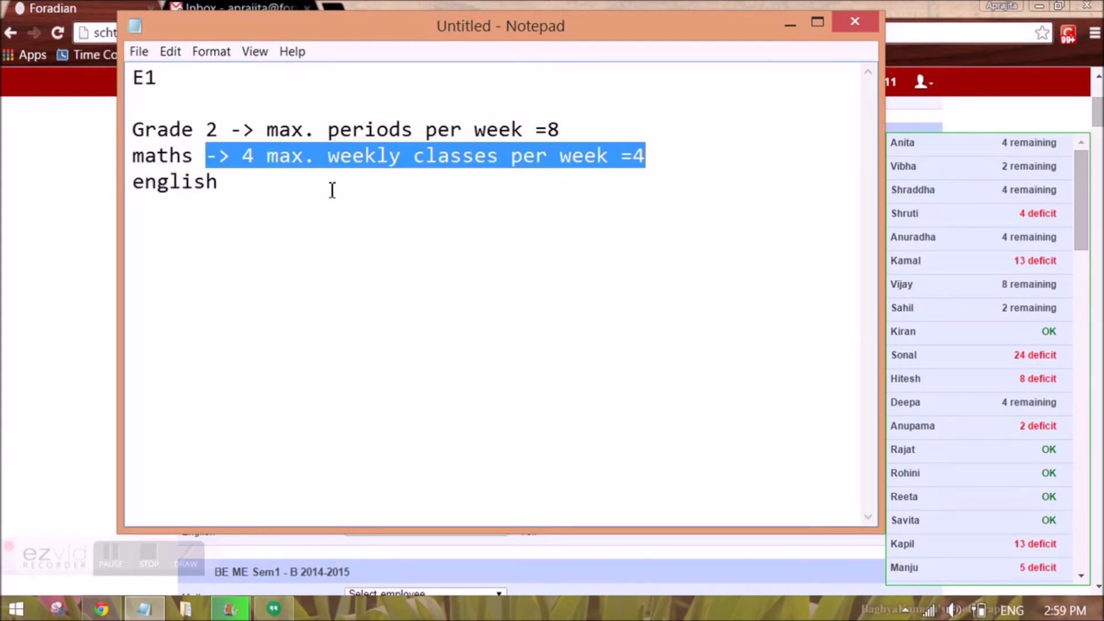
key("ctrl+c")
left_click(272, 183)
key("ctrl+v")
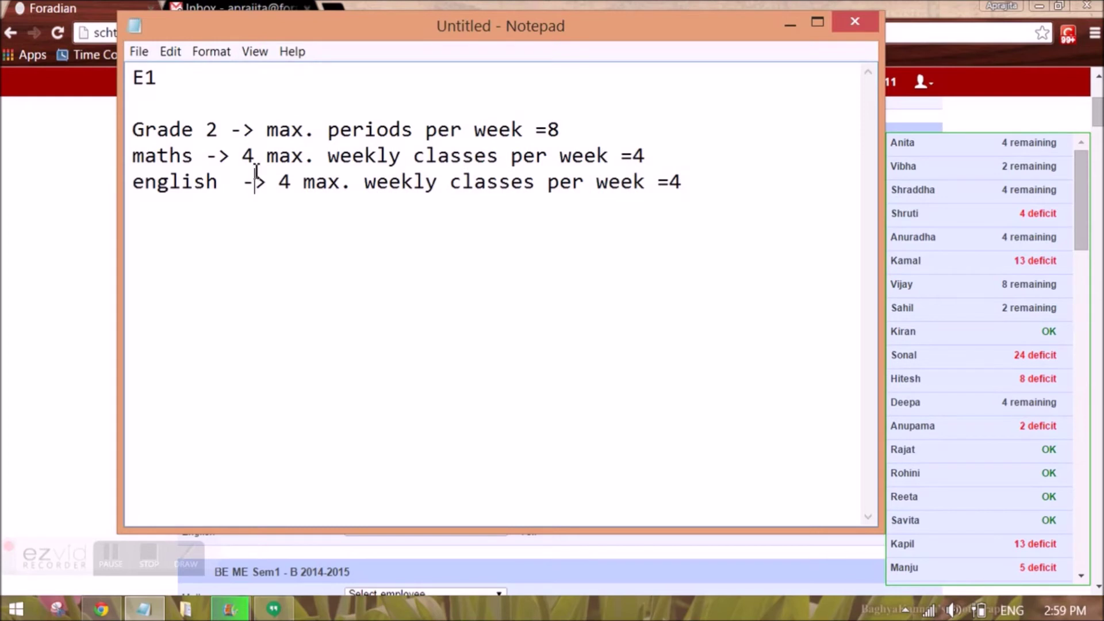
Remove the extra 4 before "max." in both the maths and english lines
left_click(267, 155)
key("BackSpace")
key("BackSpace")
left_click(298, 185)
key("BackSpace")
key("BackSpace")
Write "E1 -> OK" below the english line and add a dashed separator line under it
left_click(132, 78)
double_click(141, 78)
left_click(131, 258)
left_click(532, 236)
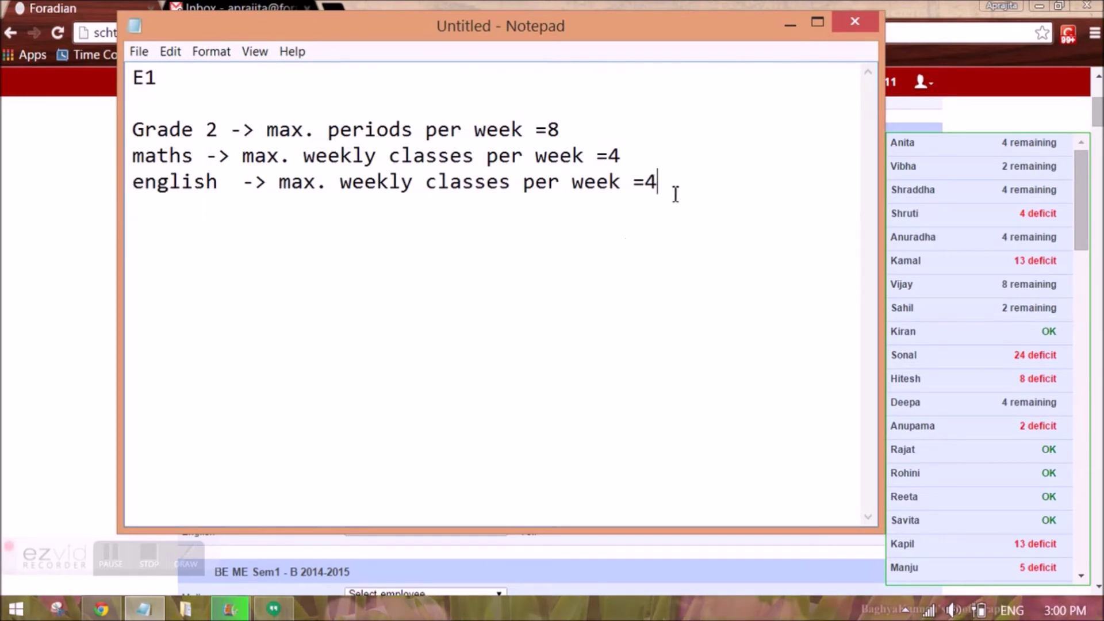
type("E1")
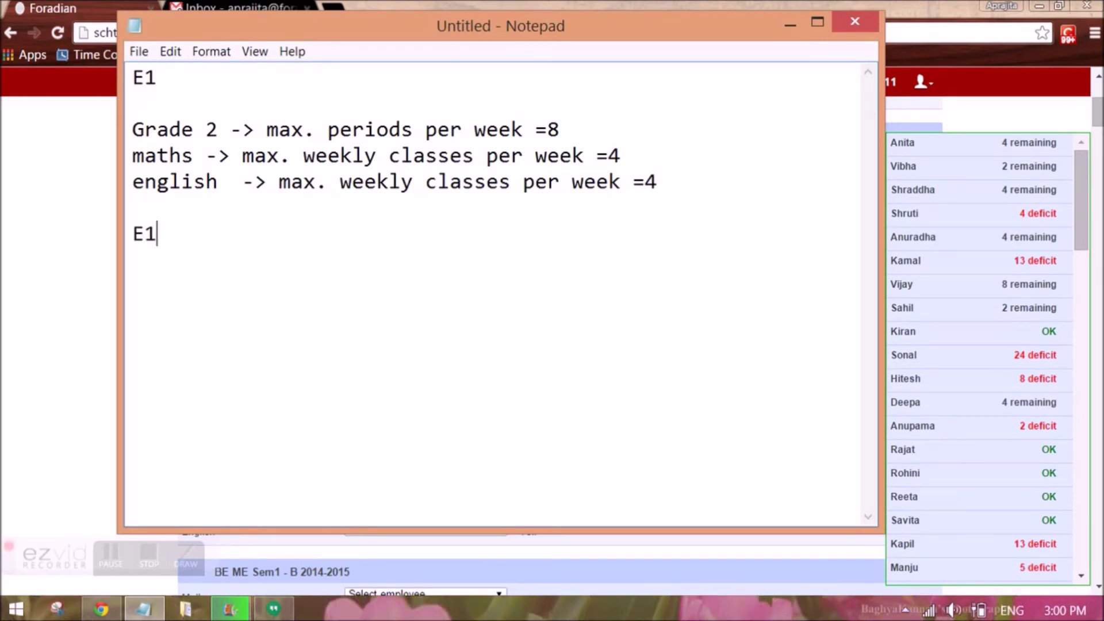
type(" -> OK")
key("Return")
key("Return")
type("------------------")
Copy the whole E1 example and paste it twice below the dashed separator
left_click(242, 184)
left_click_drag(245, 218, 99, 53)
left_click(242, 193)
left_click_drag(254, 221, 103, 67)
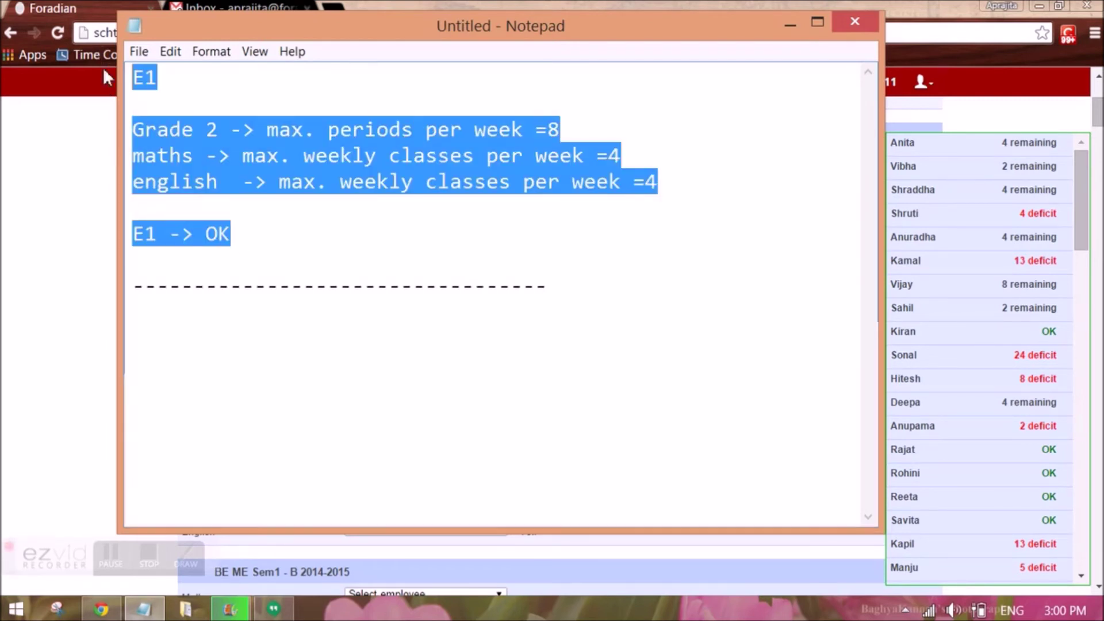
left_click(143, 332)
left_click(621, 259)
left_click(626, 287)
key("Return")
key("ctrl+v")
key("ctrl+v")
key("shift+Up")
key("shift+Up")
key("shift+Up")
key("Delete")
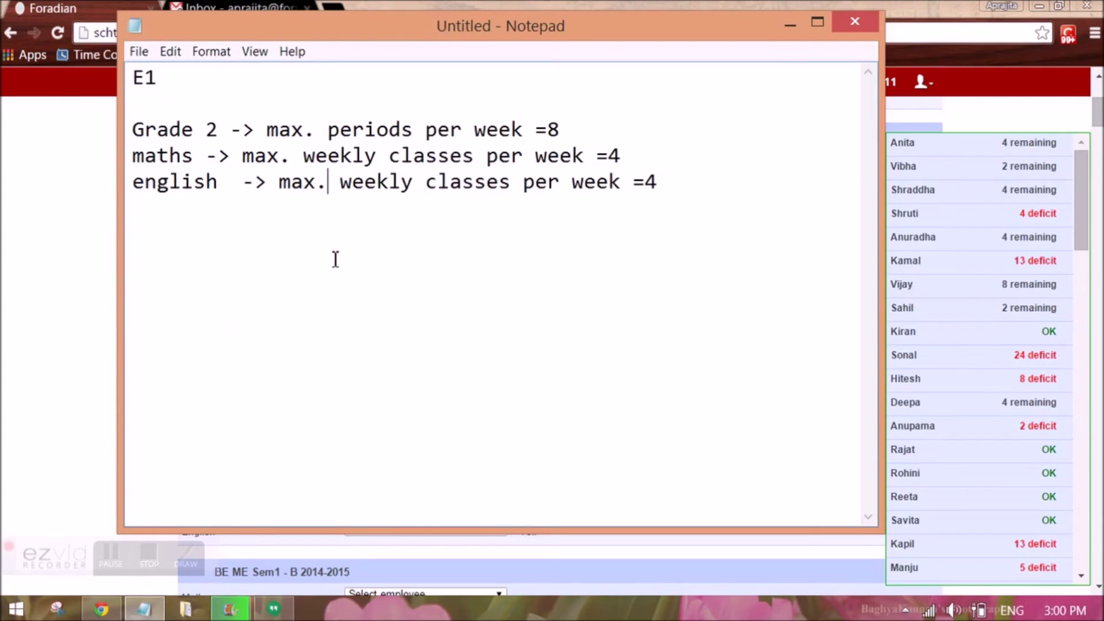
left_click(704, 189)
key("ctrl+z")
Set the maths weekly classes to 2 in the second example
left_click(333, 217)
left_click(560, 242)
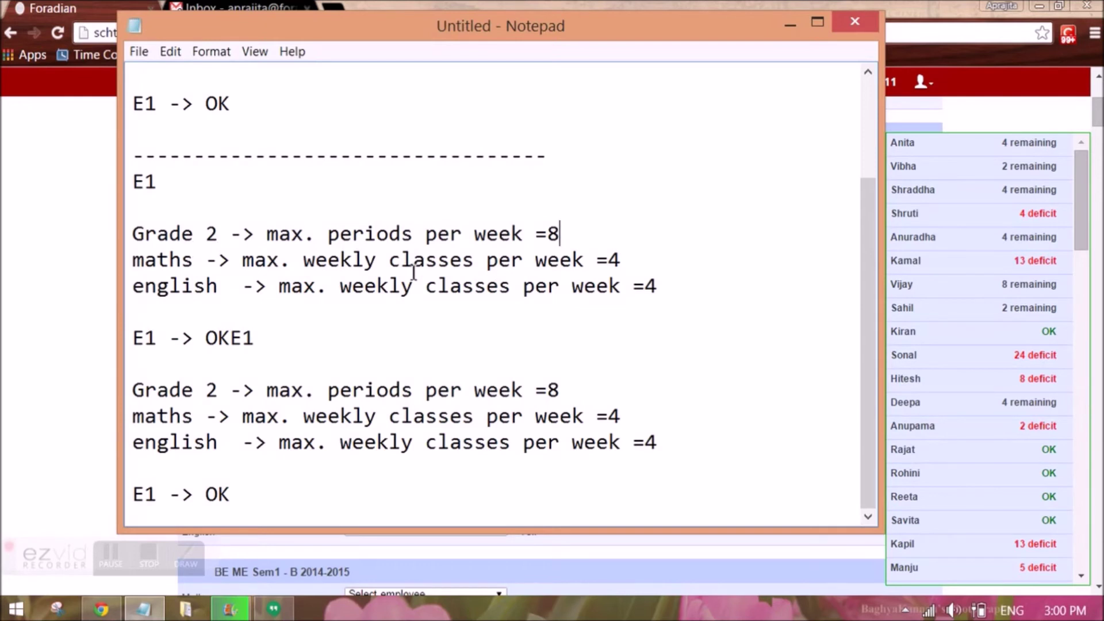
left_click(642, 259)
key("BackSpace")
type("2")
Replace "OKE1" at the end of the second example with "2 remaining"
left_click_drag(263, 338, 208, 340)
type("2 ew")
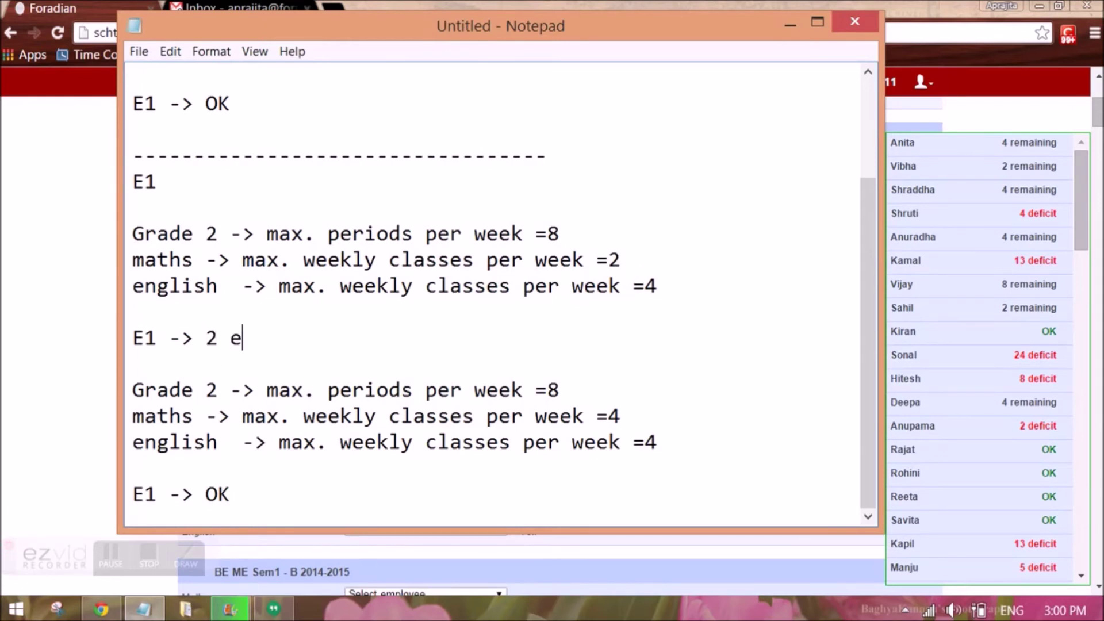
key("BackSpace")
key("BackSpace")
type("remaini")
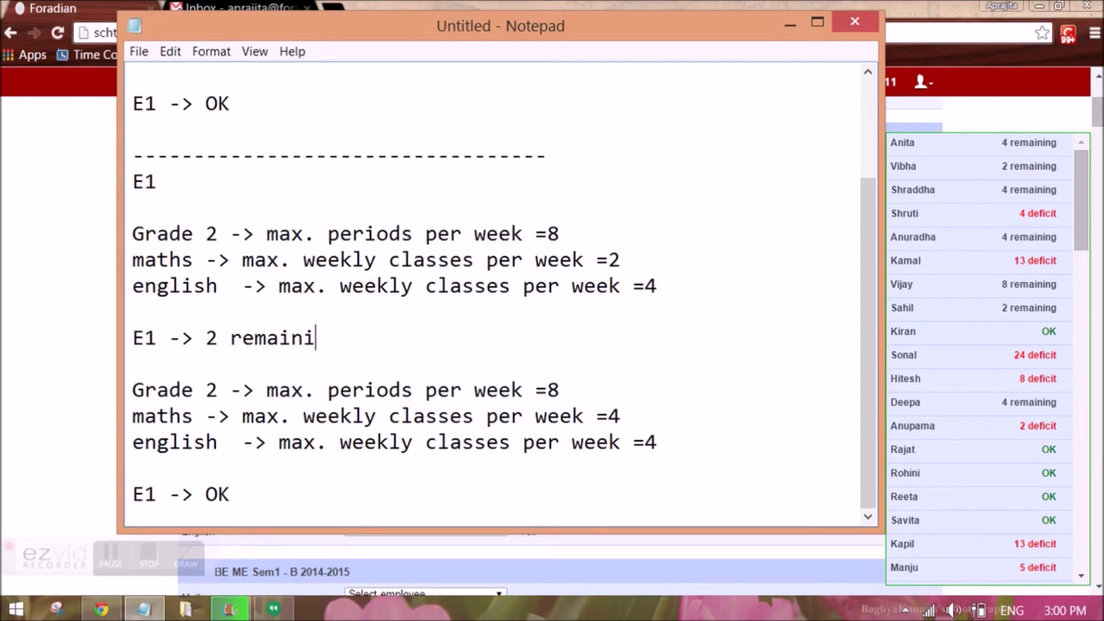
type("g")
key("BackSpace")
type("ng")
Add a dashed separator after the second example and an "E1" heading above the third example's Grade 2 line
left_click(237, 375)
type("-----------------------------------")
key("Return")
scroll(182, 374, "down", 1)
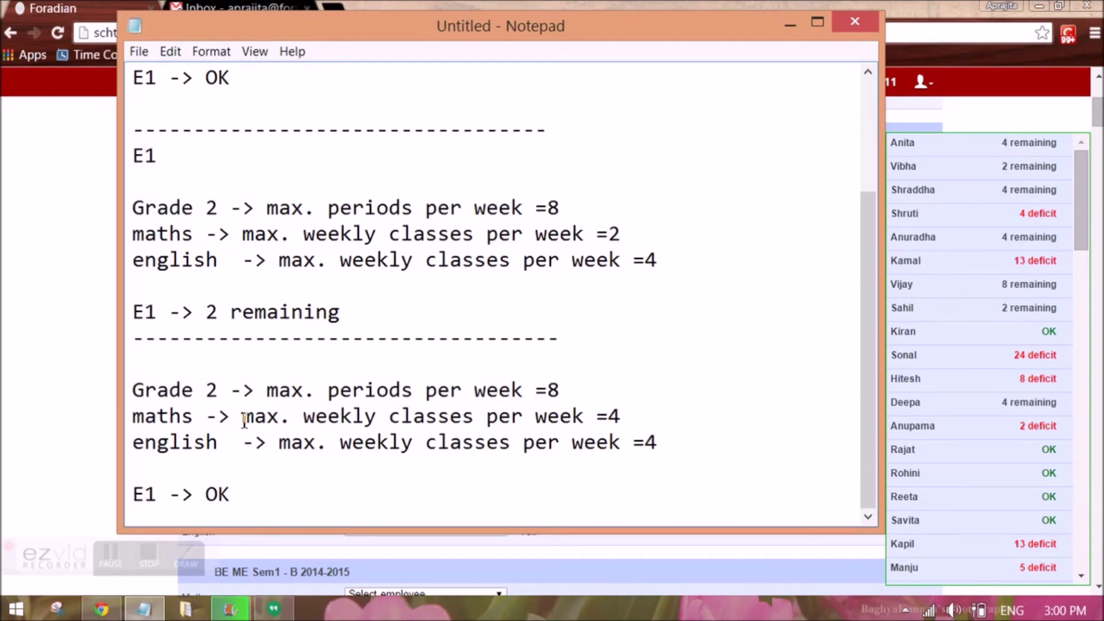
key("Return")
type("E1")
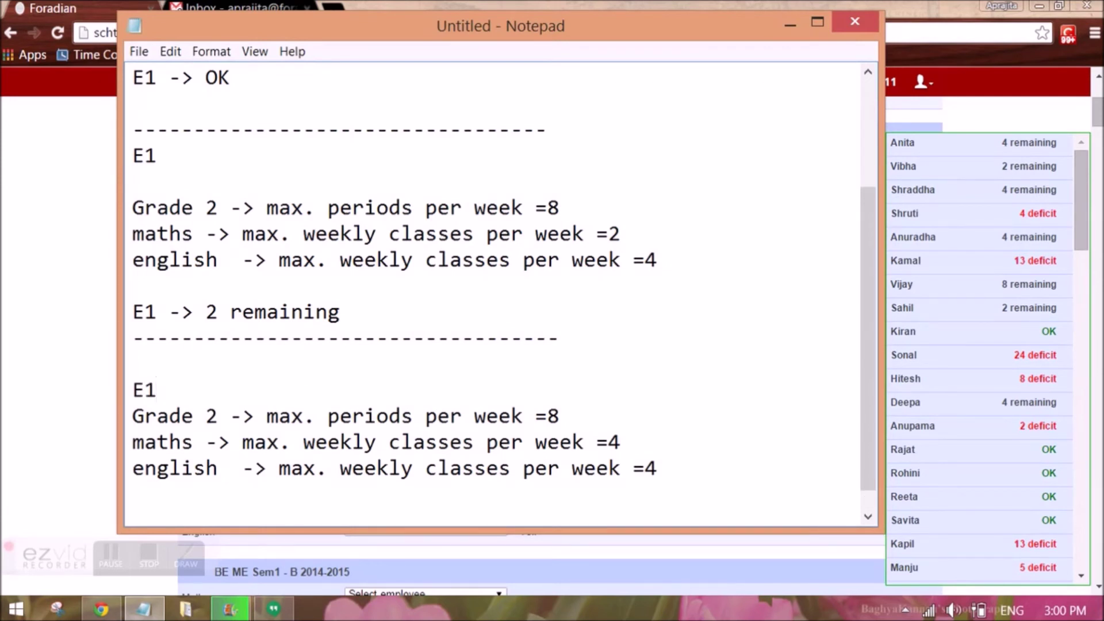
In the third example, set the maths weekly classes to 6 and change the E1 result to "2 deficit"
scroll(483, 468, "down", 1)
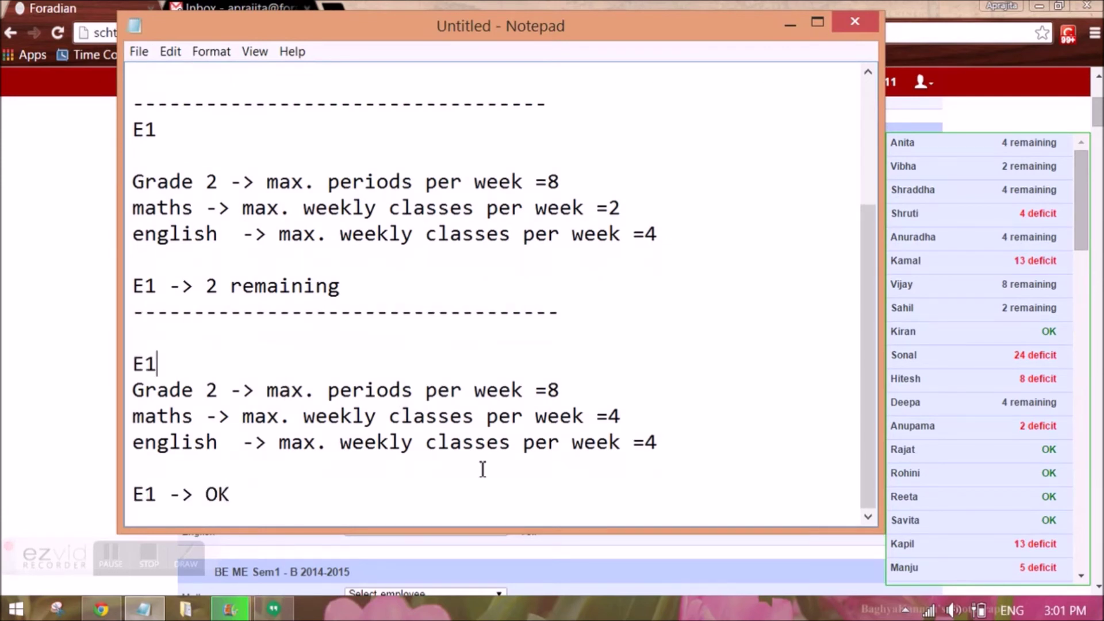
left_click(626, 417)
type("]6")
key("BackSpace")
key("BackSpace")
key("BackSpace")
type("6")
key("BackSpace")
key("BackSpace")
type("2 deficit")
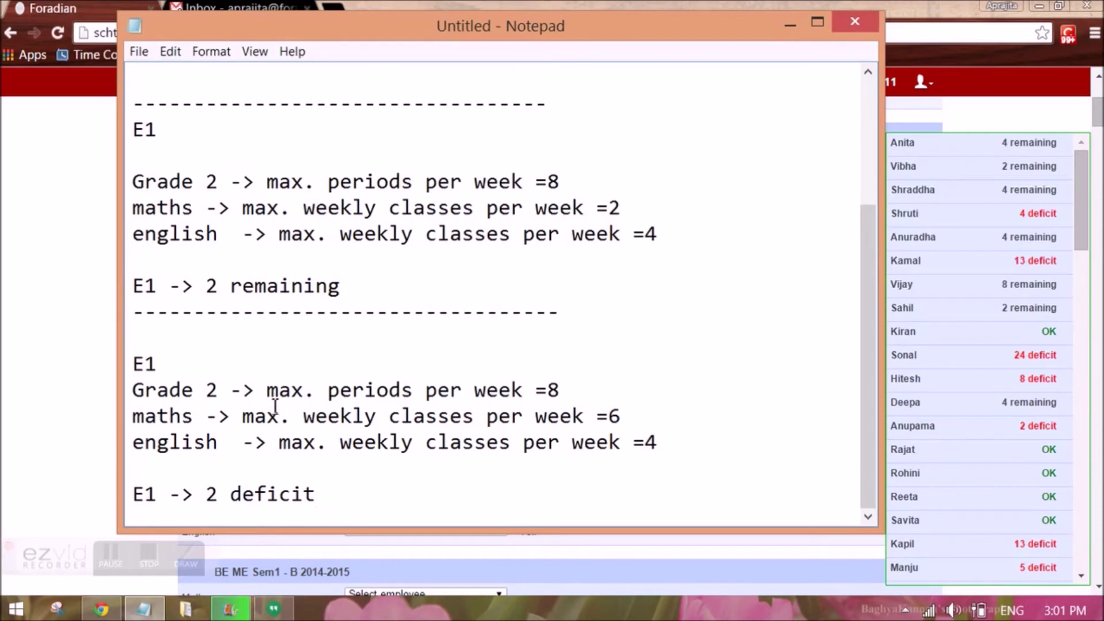
Switch back to the browser, open the Teacher Timetable page and examine the Monday teacher grid
left_click(56, 312)
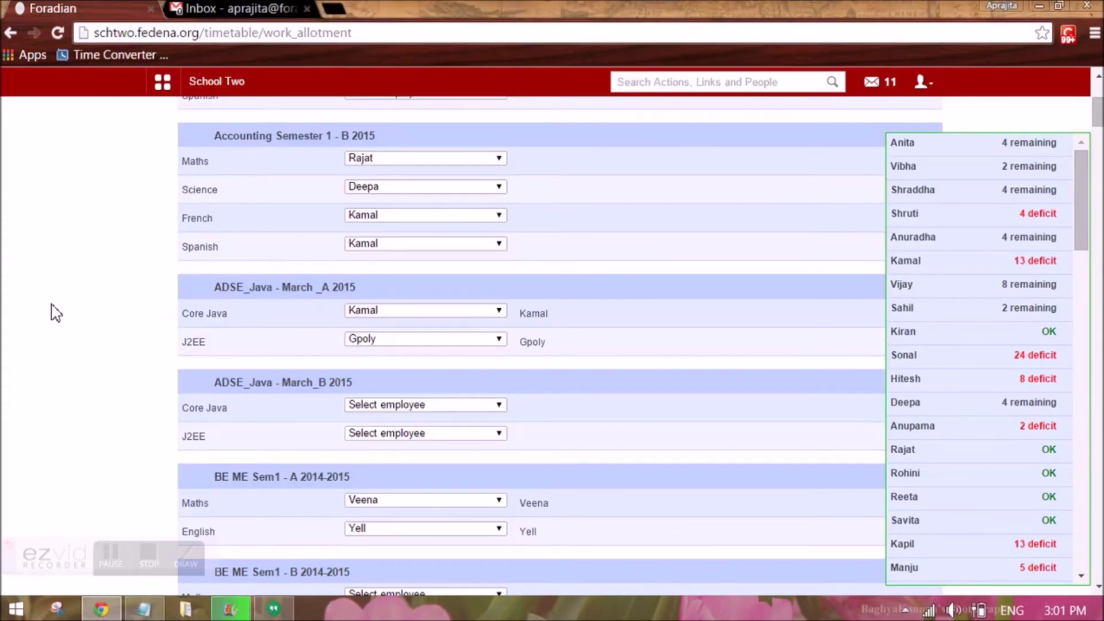
scroll(55, 313, "up", 5)
left_click(214, 180)
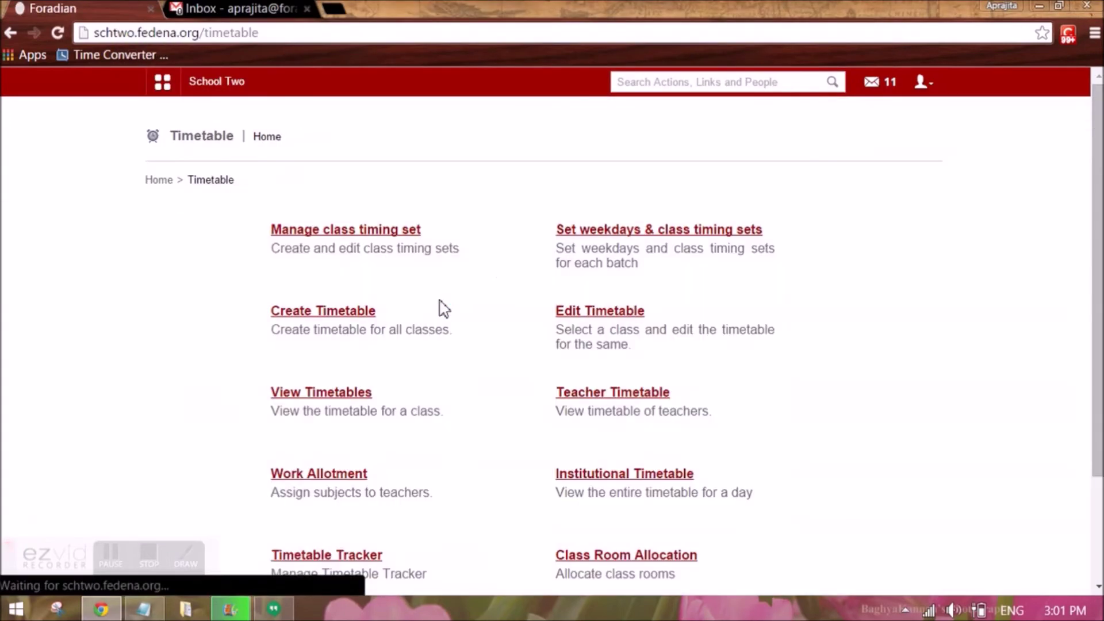
left_click(567, 398)
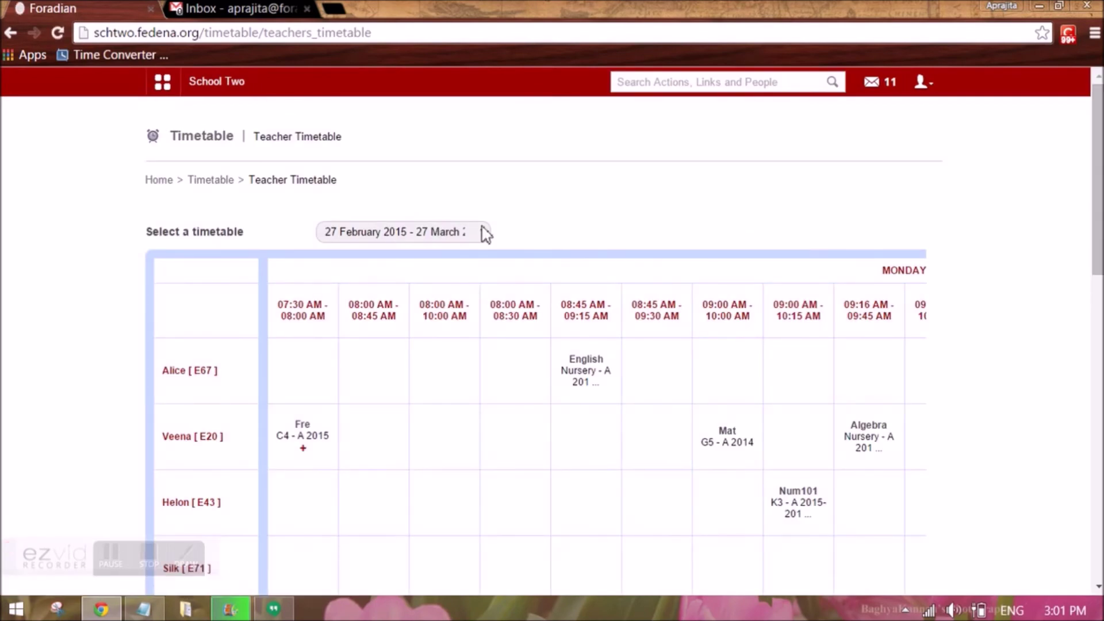
scroll(399, 289, "down", 3)
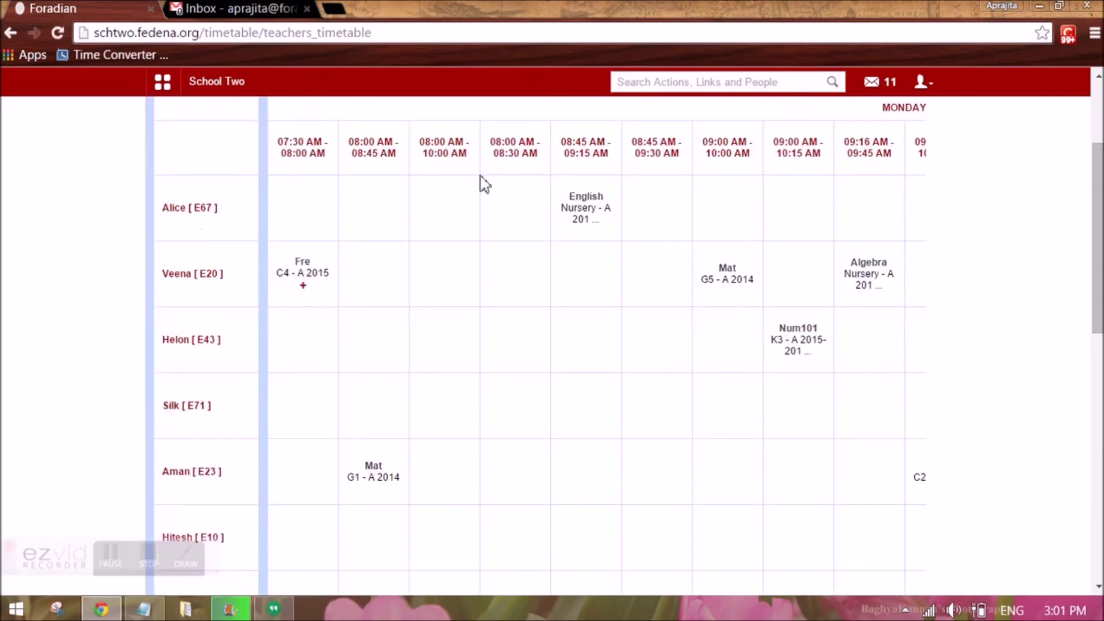
scroll(437, 225, "up", 3)
scroll(475, 254, "down", 1)
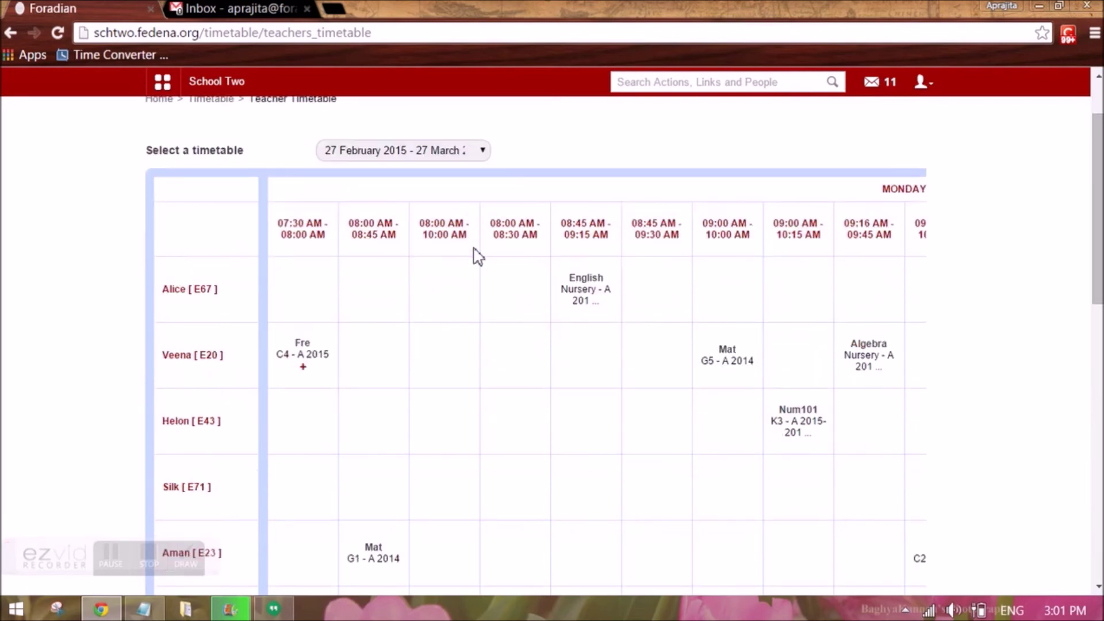
Look through the teachers' rows in the Monday grid of the teacher timetable
scroll(458, 329, "down", 2)
scroll(491, 429, "up", 3)
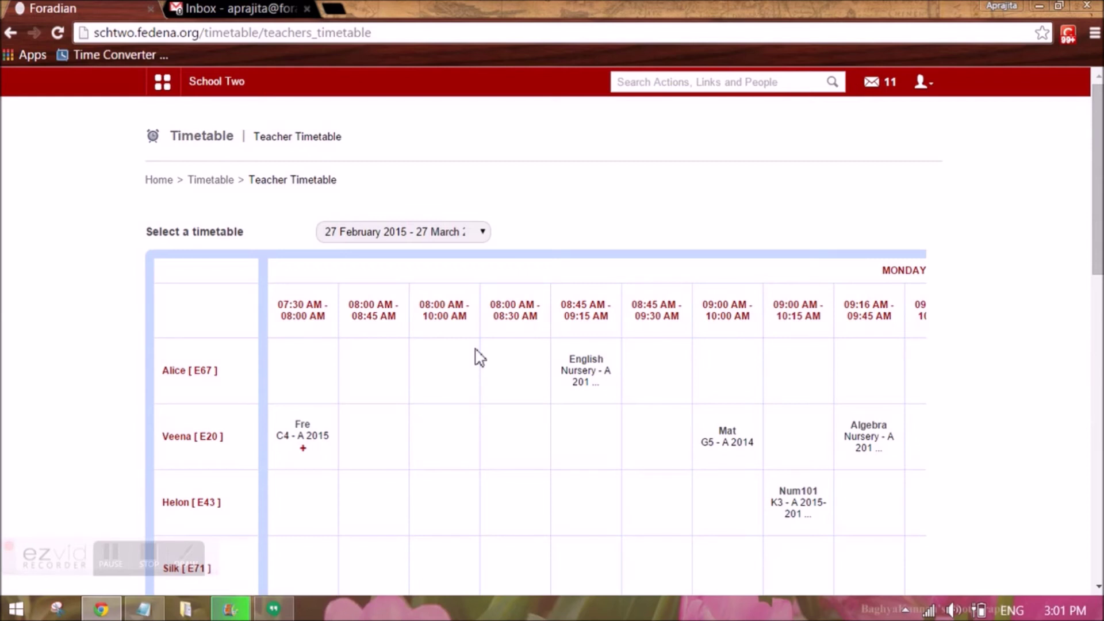
scroll(480, 359, "down", 15)
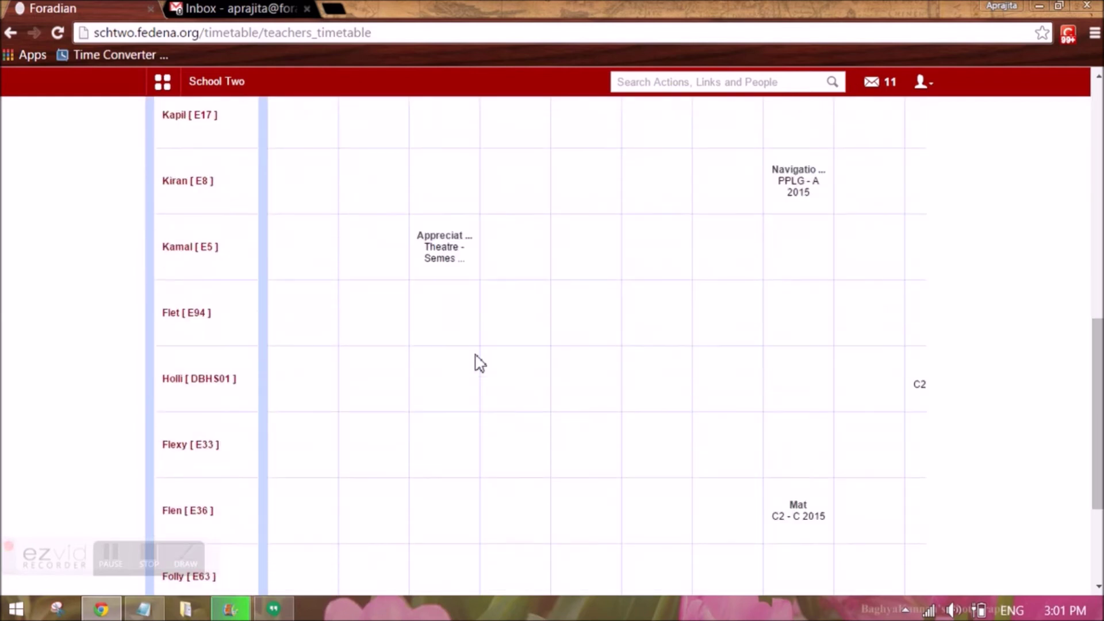
scroll(480, 362, "up", 8)
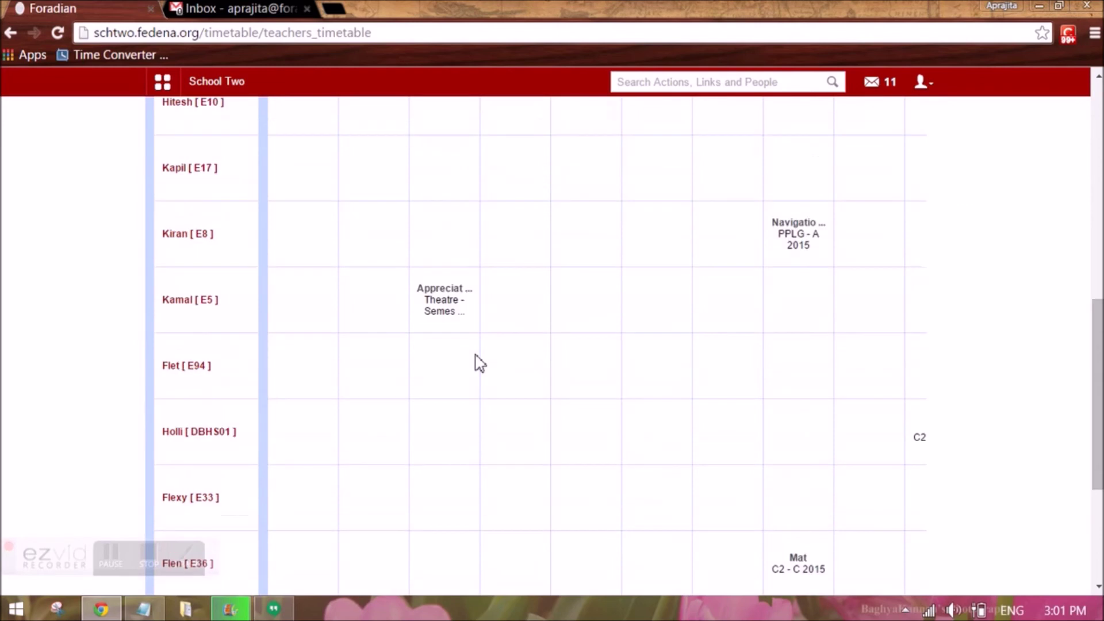
scroll(480, 362, "up", 6)
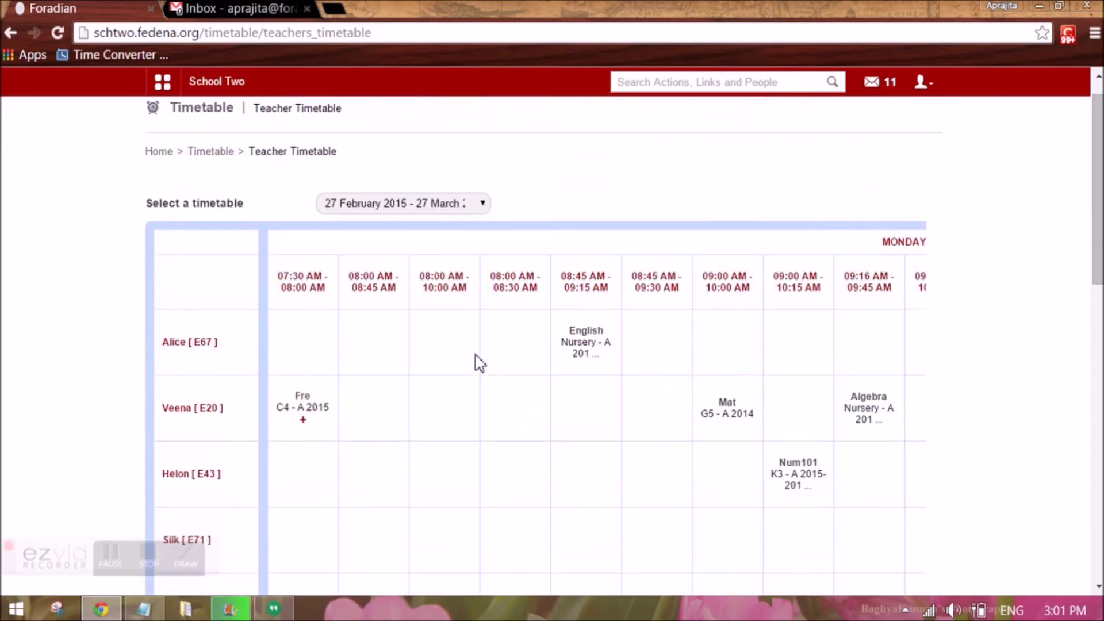
Open the Institutional Timetable page from the Timetable home and look over the batch entries for 13 March 2015
left_click(202, 181)
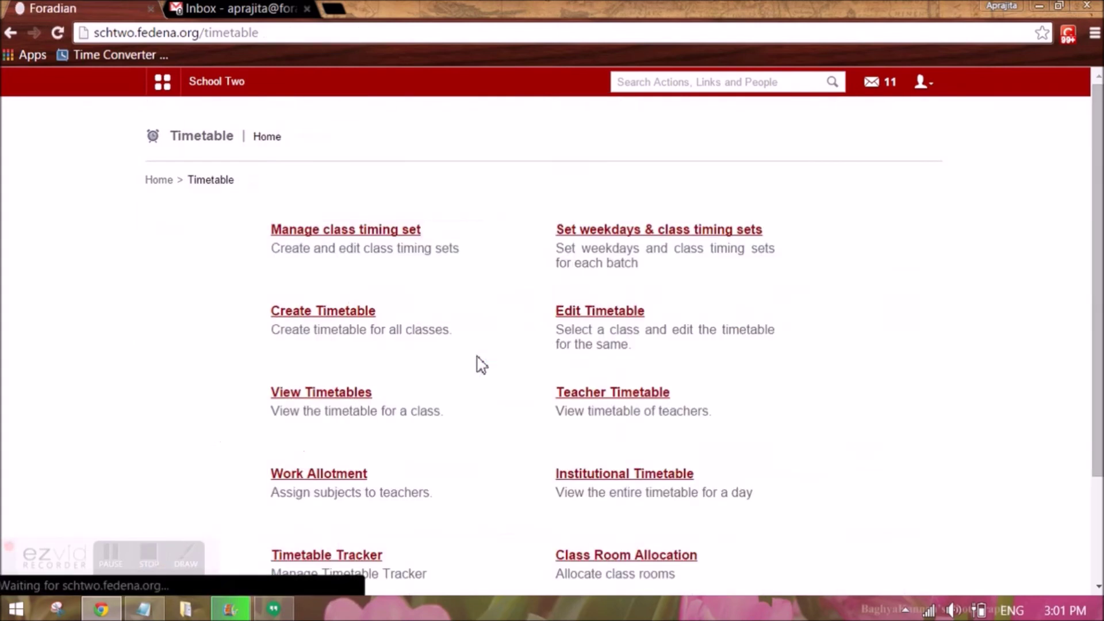
scroll(481, 364, "down", 1)
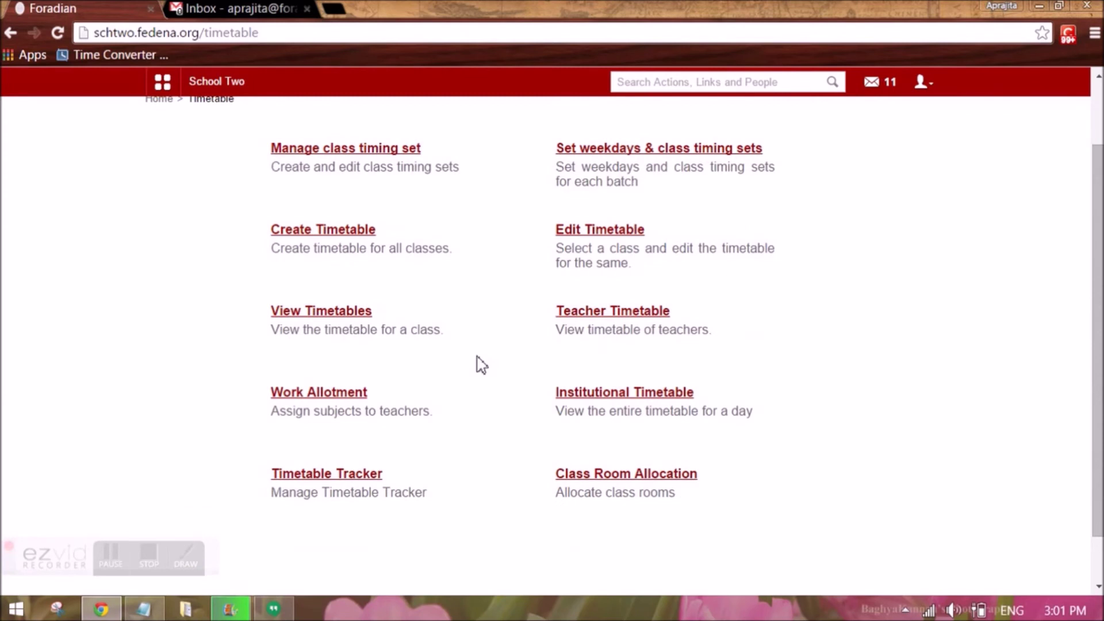
scroll(482, 364, "down", 1)
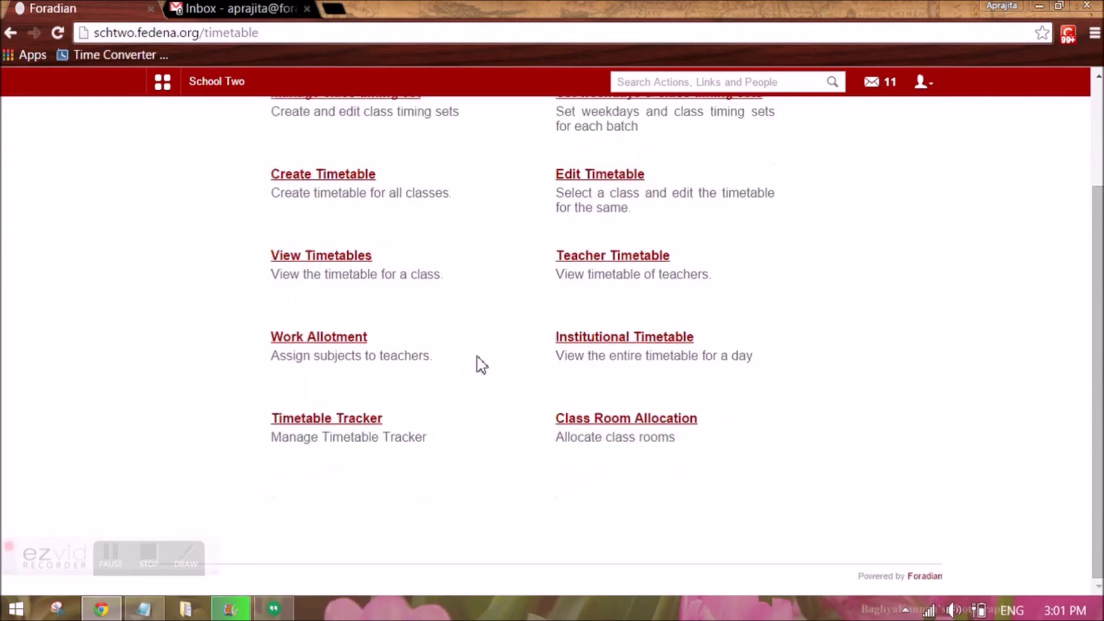
left_click(614, 342)
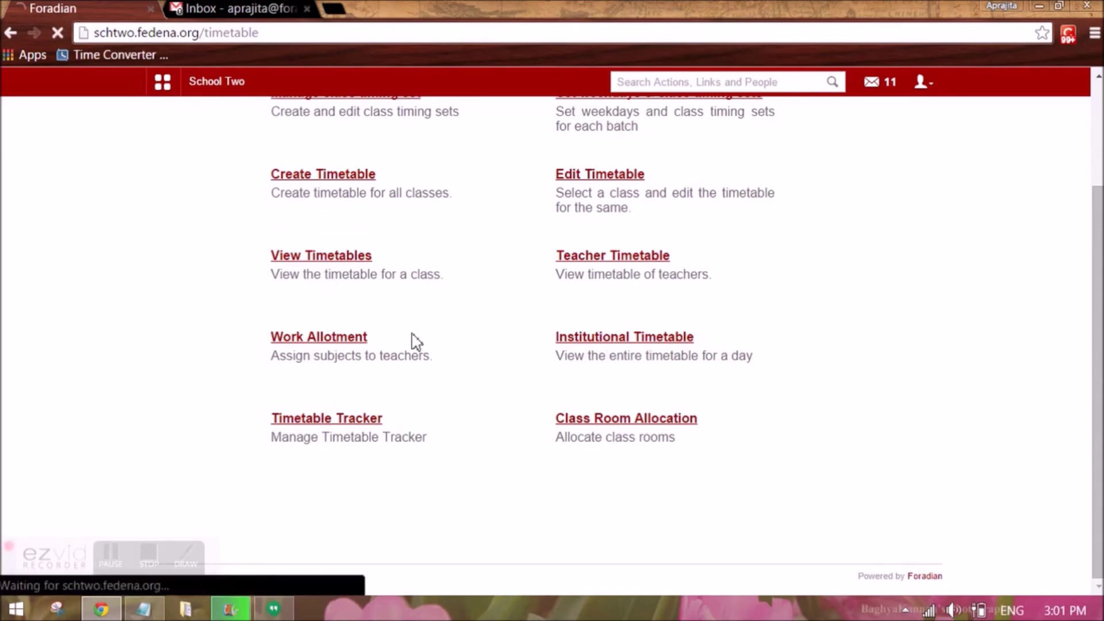
scroll(413, 342, "down", 7)
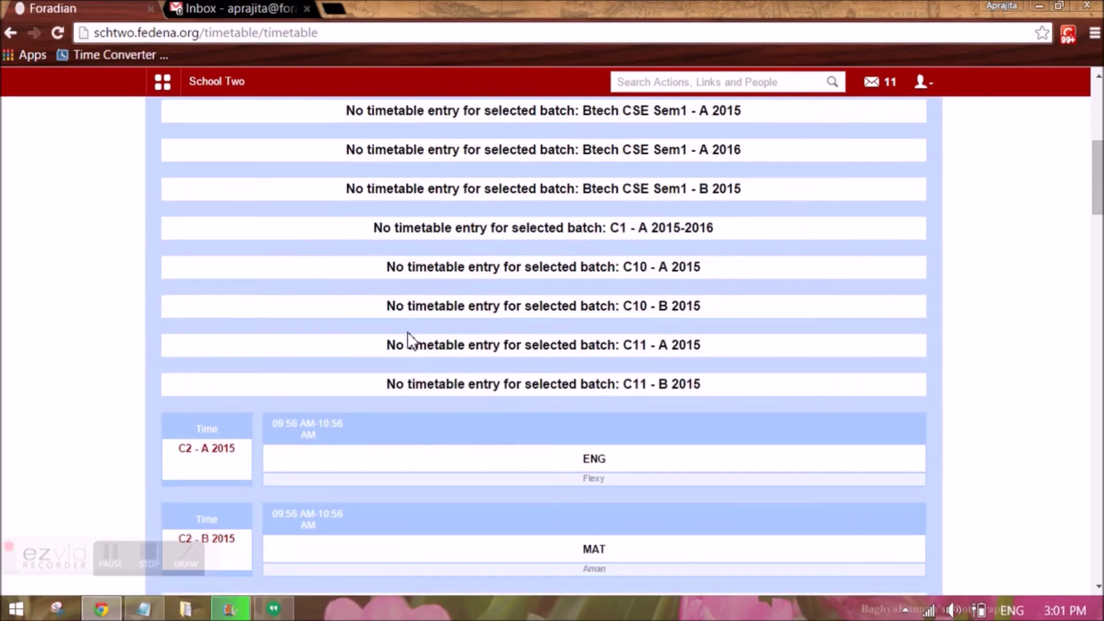
scroll(409, 337, "up", 9)
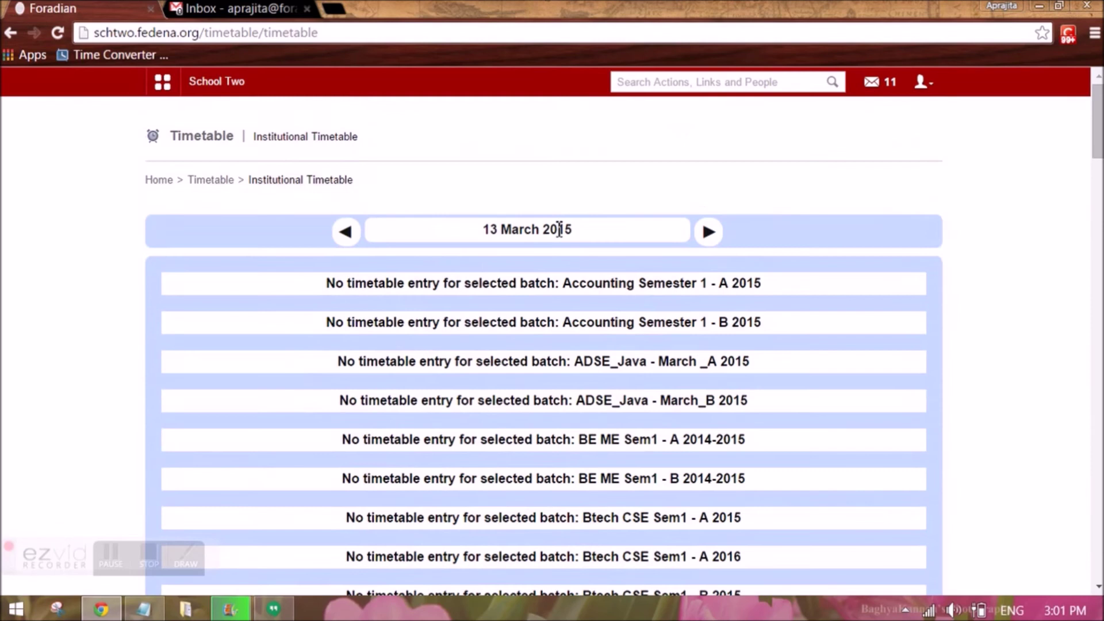
Move the institutional timetable forward to 15 March 2015, and examine the batches' class times, subjects and assigned teachers
left_click(721, 231)
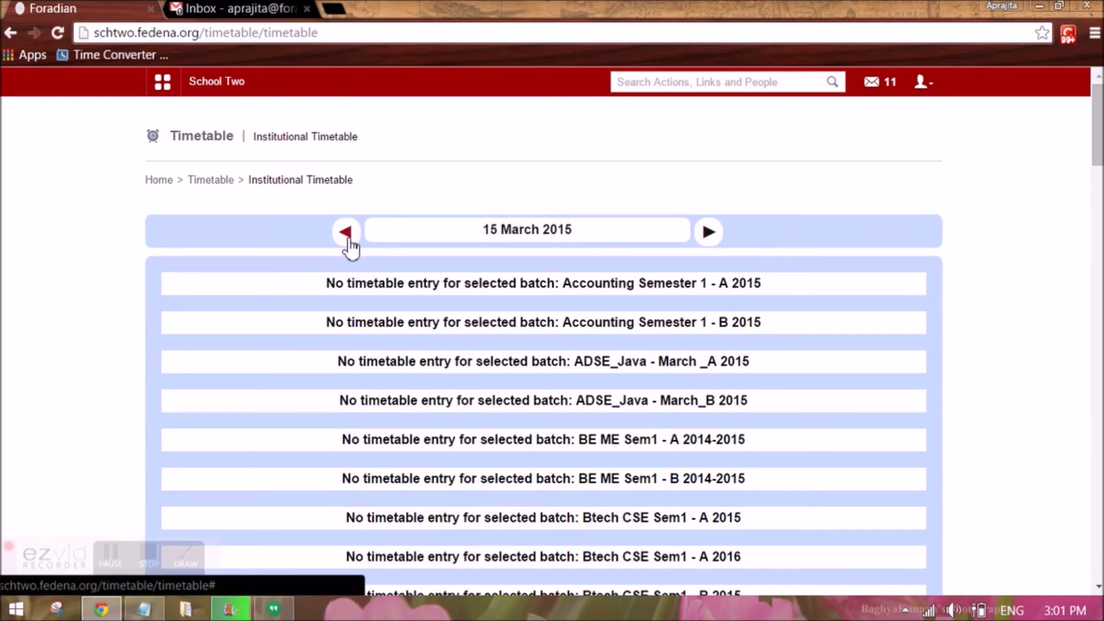
scroll(542, 349, "down", 10)
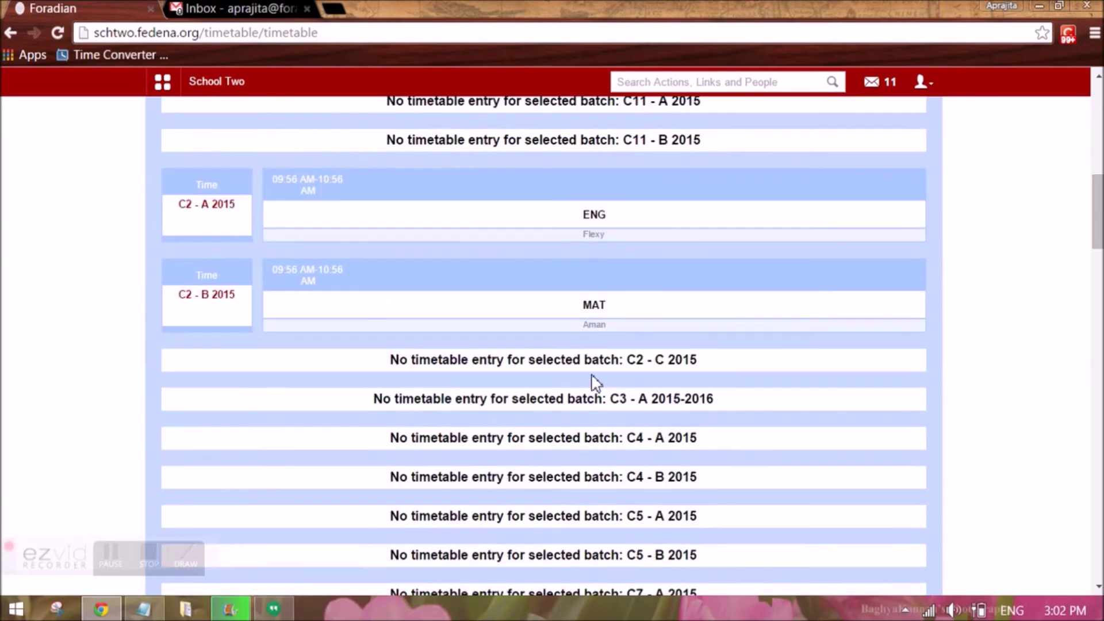
scroll(453, 310, "up", 2)
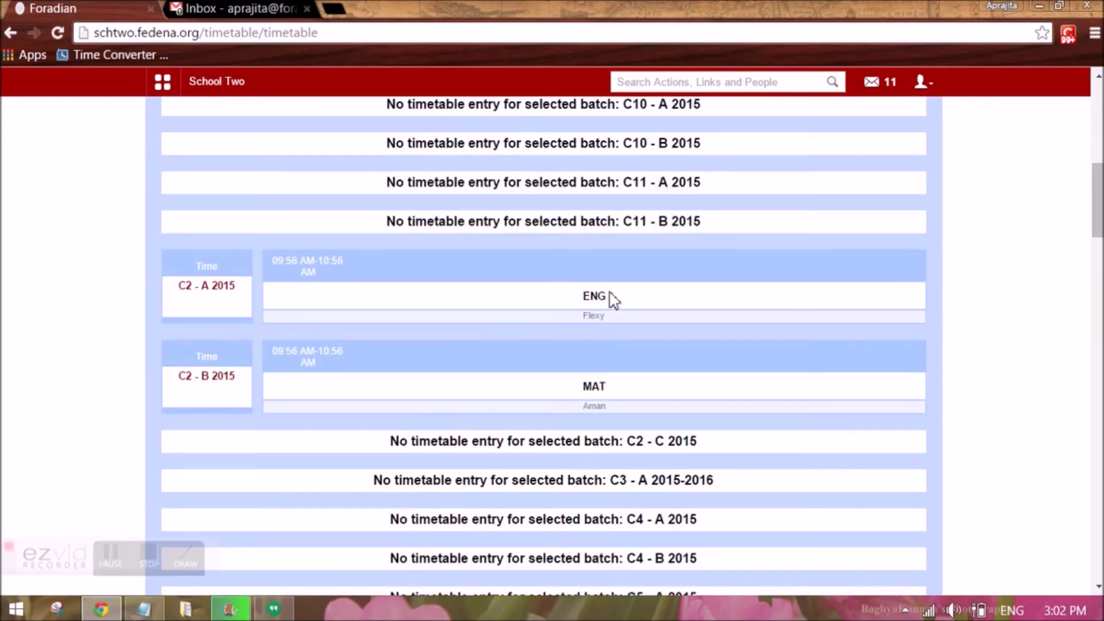
scroll(552, 275, "down", 2)
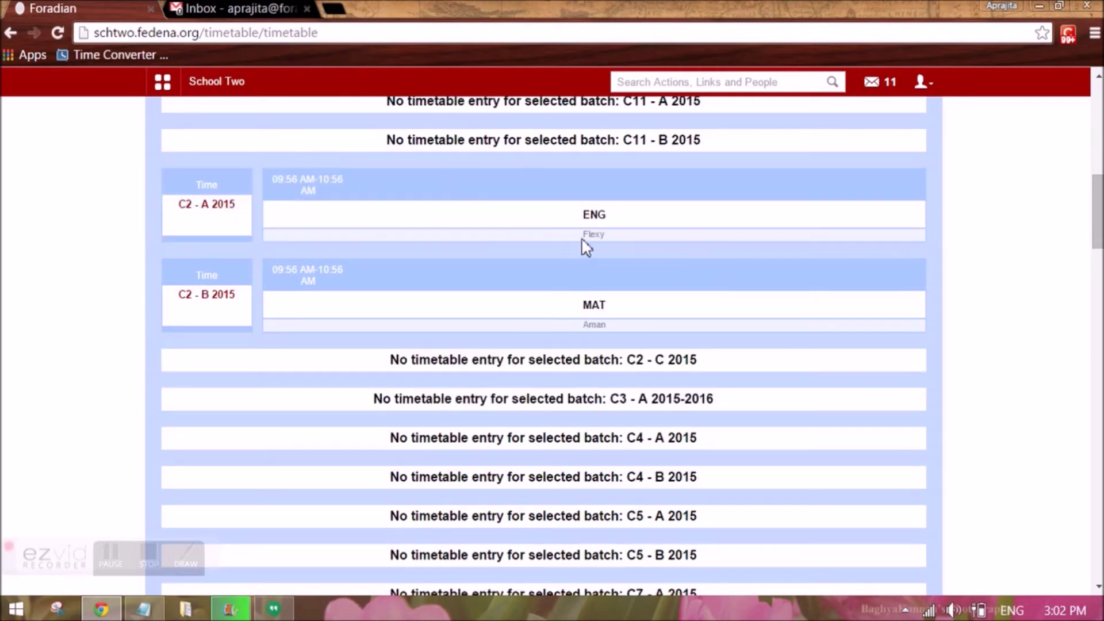
left_click_drag(581, 236, 608, 237)
scroll(584, 419, "down", 8)
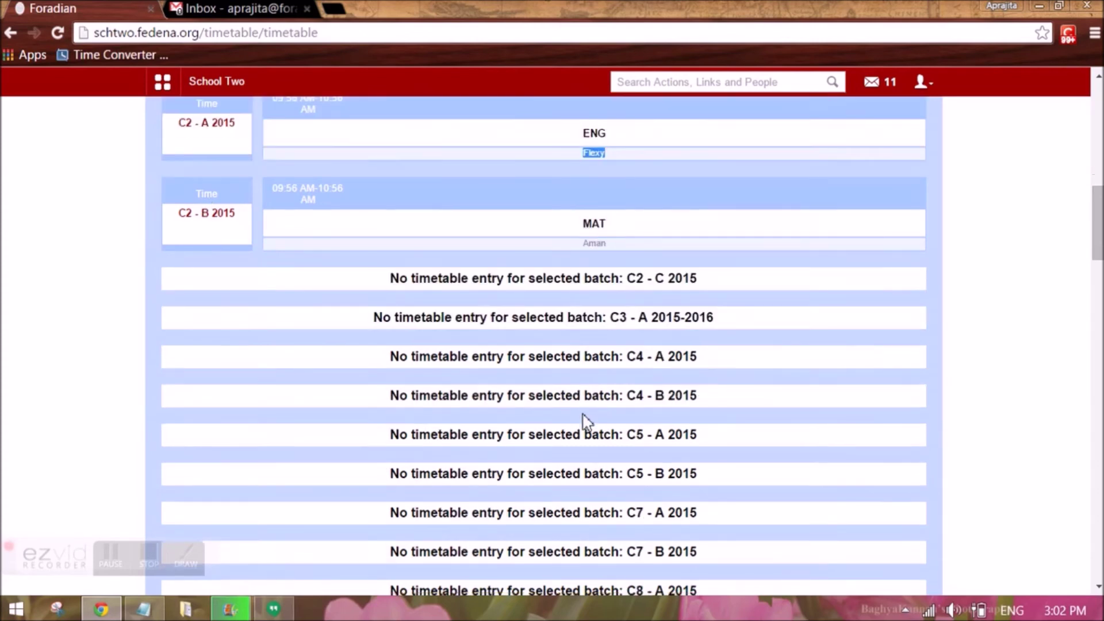
scroll(602, 431, "down", 18)
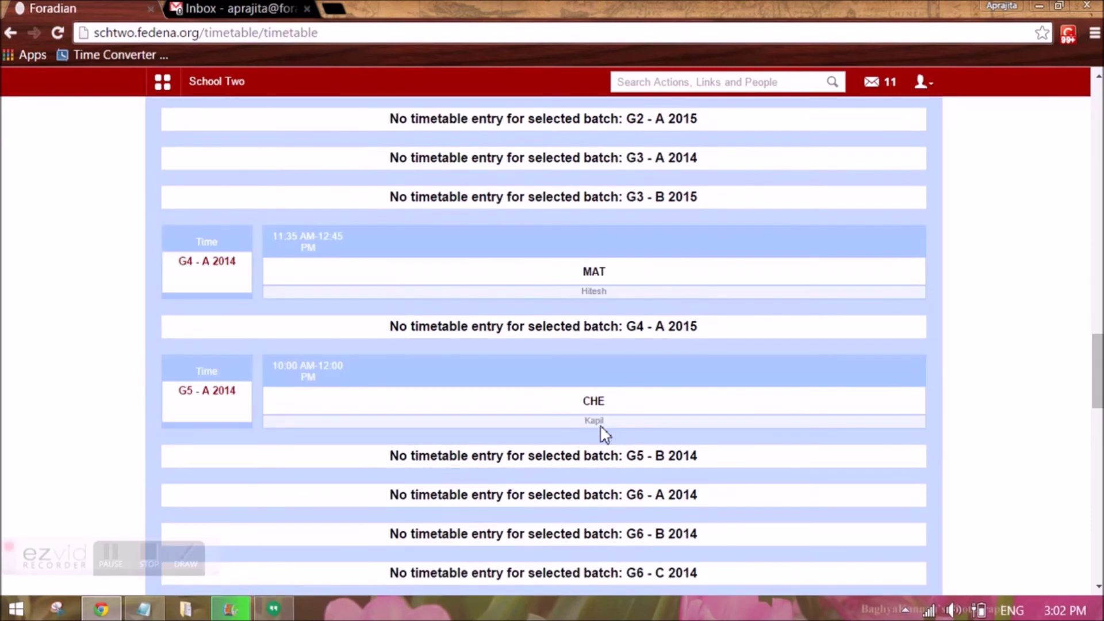
scroll(602, 431, "down", 8)
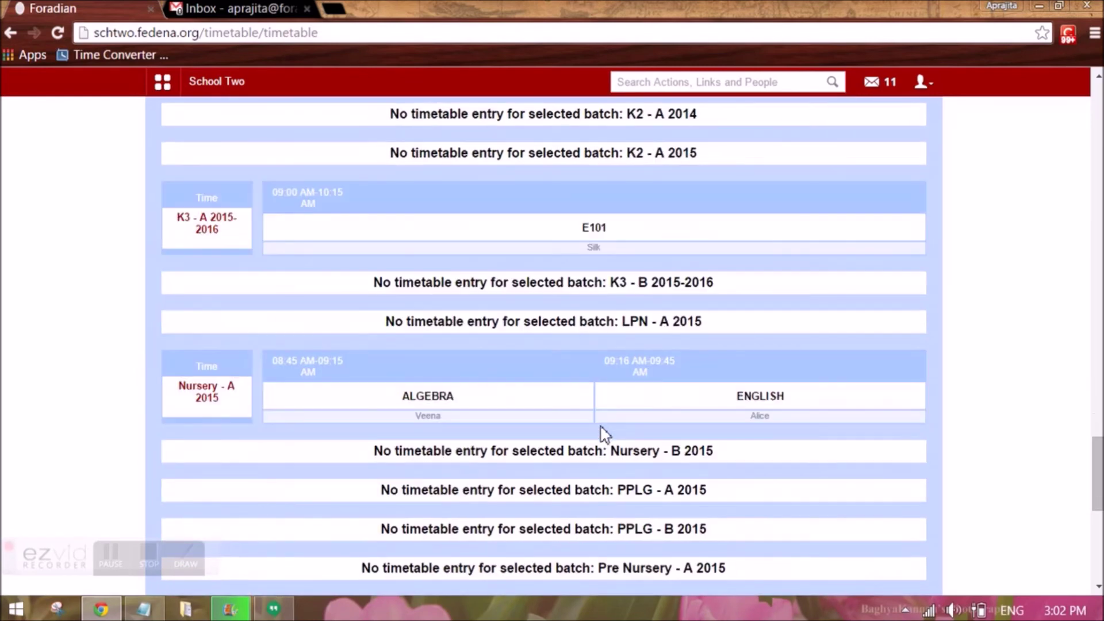
scroll(1059, 381, "up", 20)
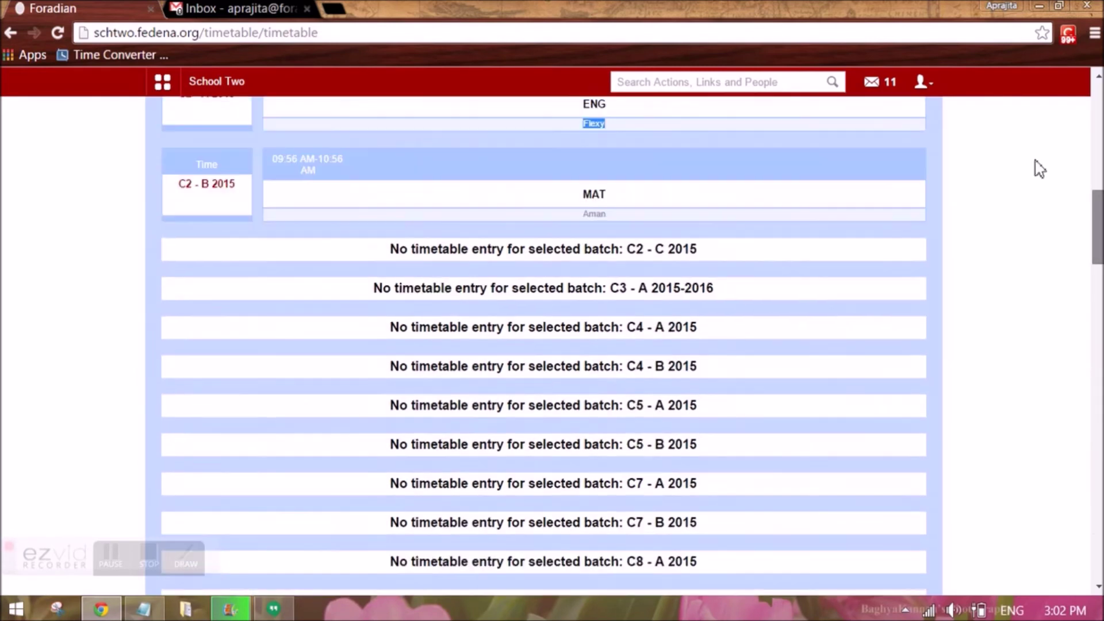
Return to the Timetable home and open the Swap Timetable page of the Timetable Tracker
left_click(204, 183)
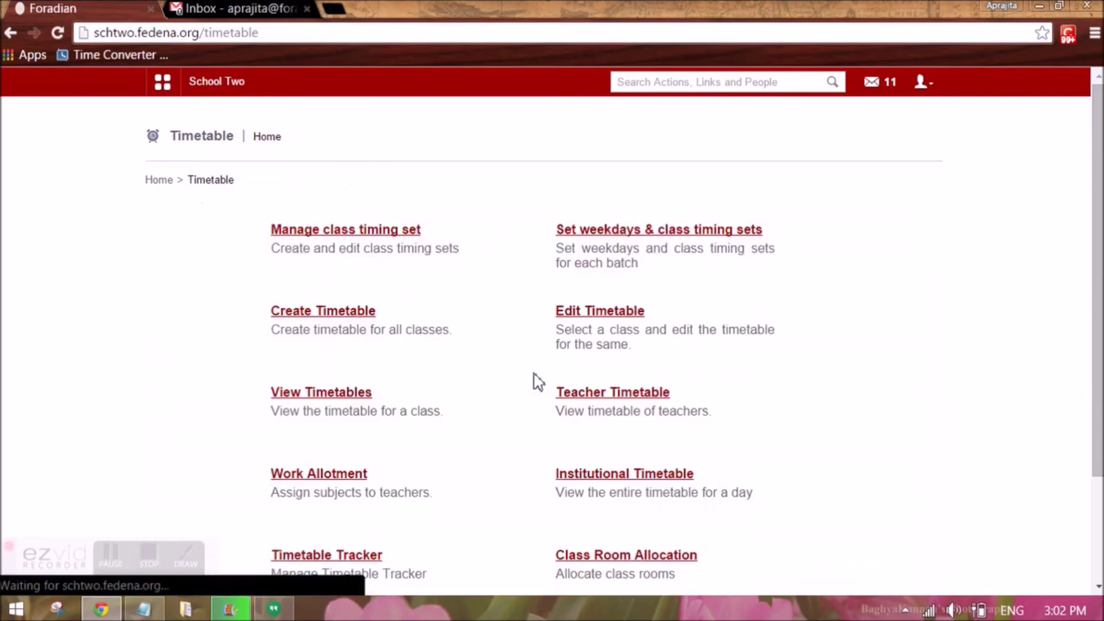
scroll(535, 381, "down", 3)
left_click(300, 426)
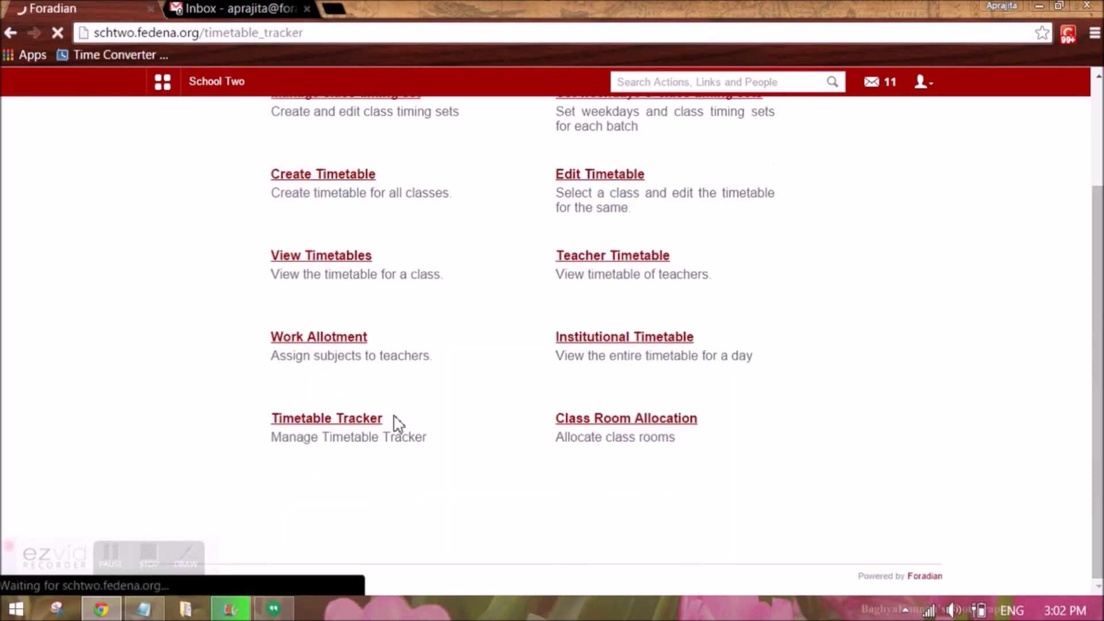
left_click(315, 235)
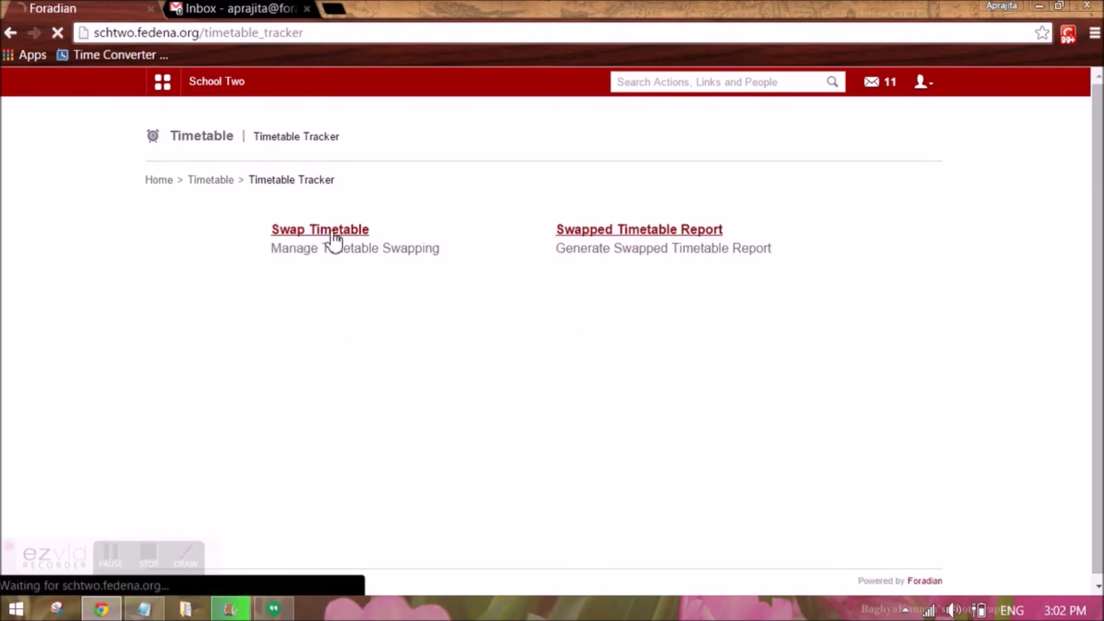
Select the batch C2 - A 2015 in the swap details for 13 March 2015
left_click(301, 236)
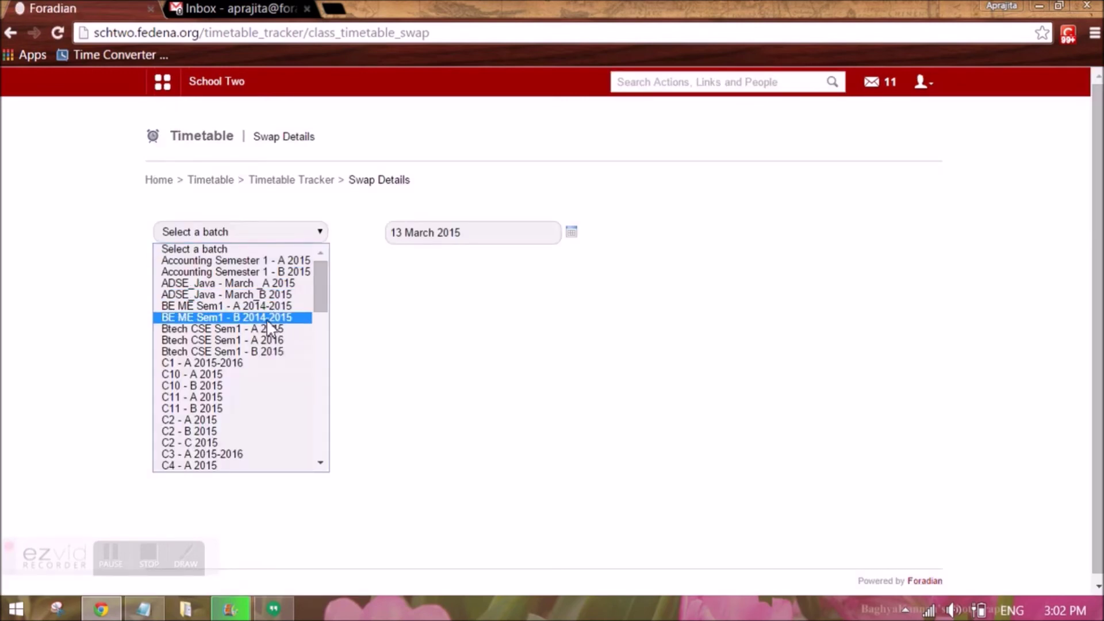
left_click(267, 319)
key("Down")
key("Down")
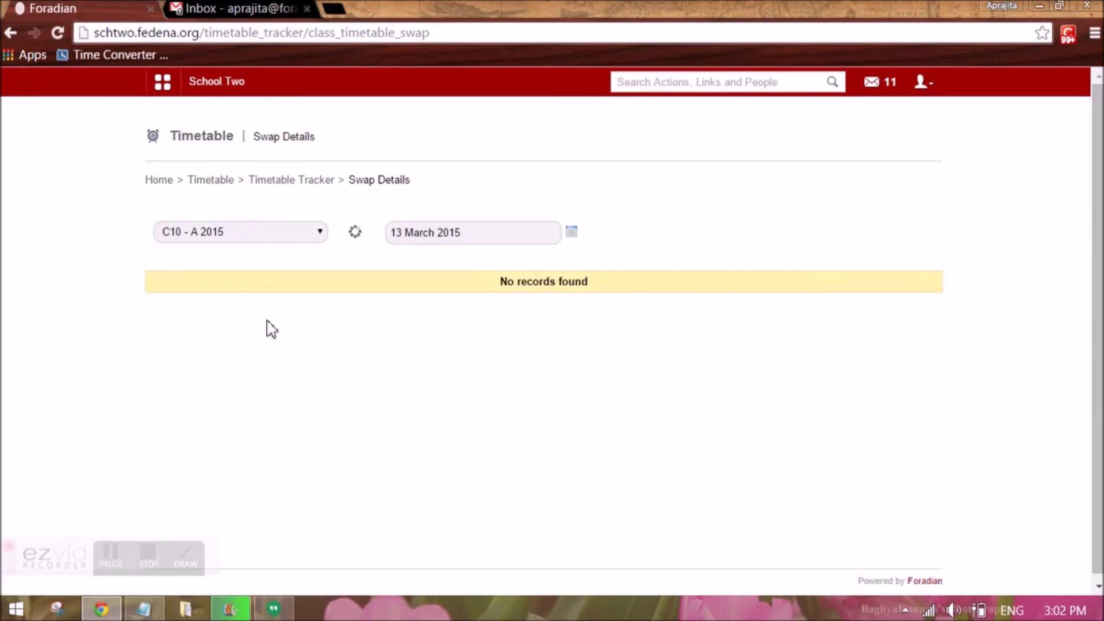
key("Down")
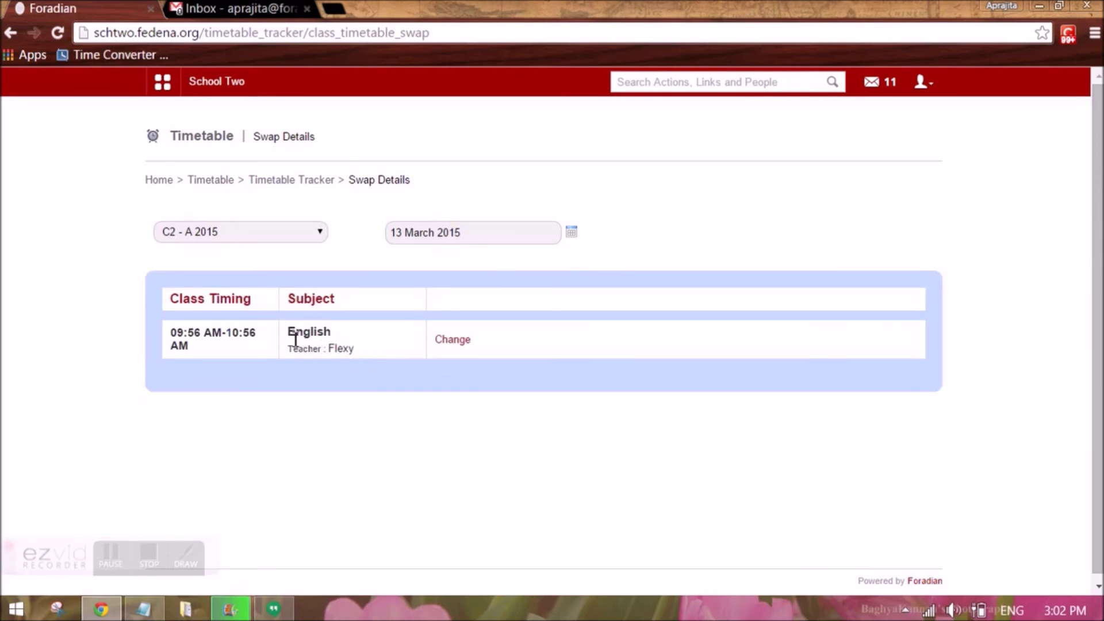
Swap the 09:56 AM-10:56 AM English class to a teacher from the Biology department, with English as the subject
left_click(453, 344)
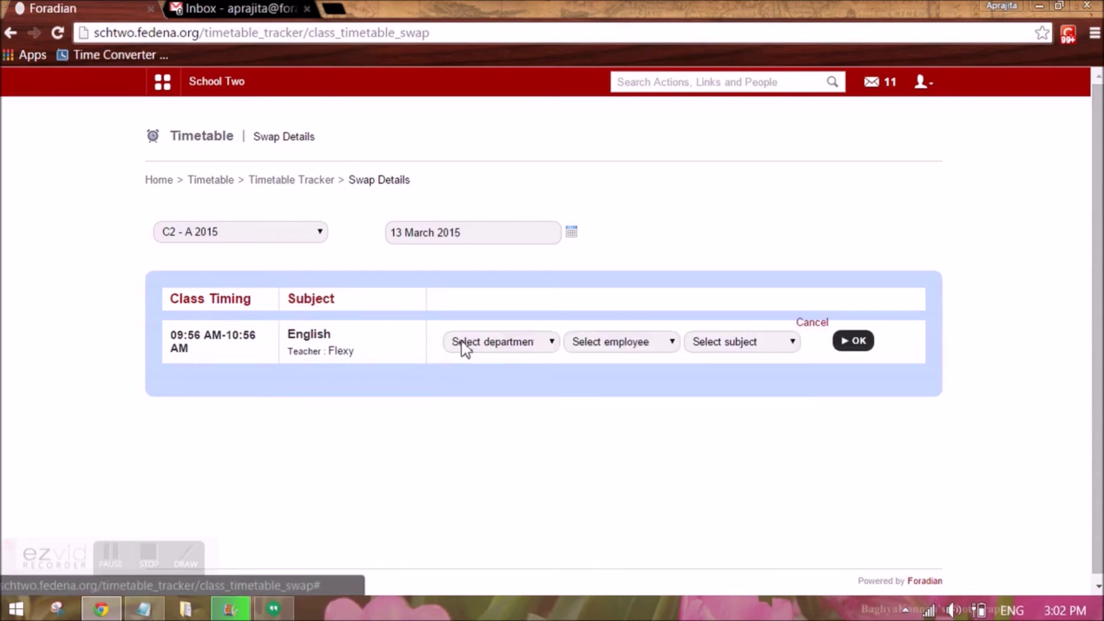
left_click(488, 347)
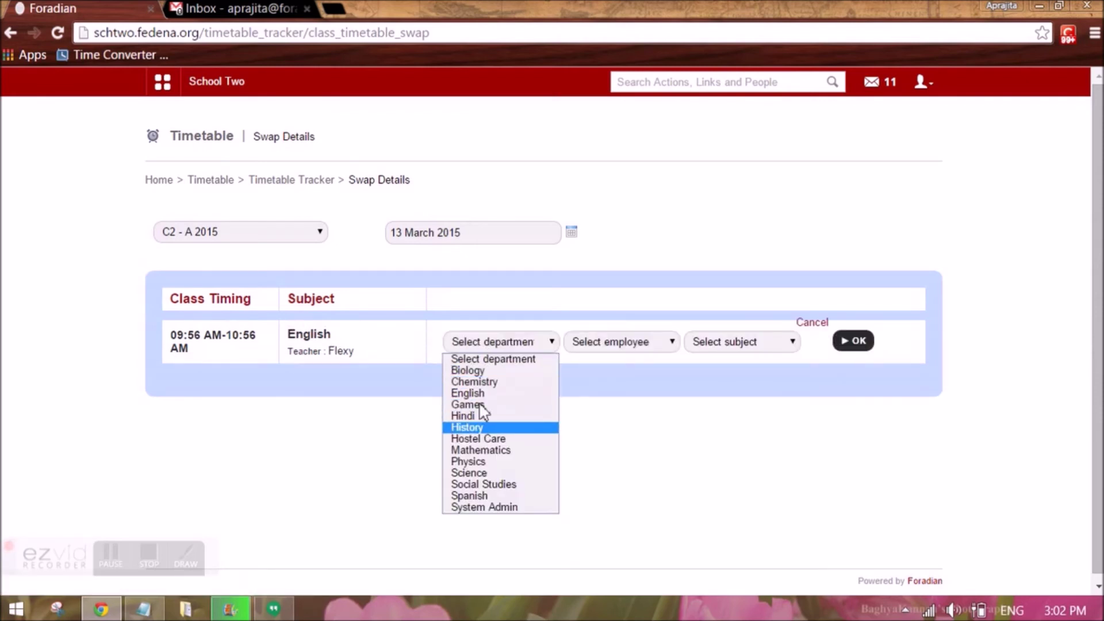
left_click(477, 371)
left_click(595, 348)
left_click(602, 383)
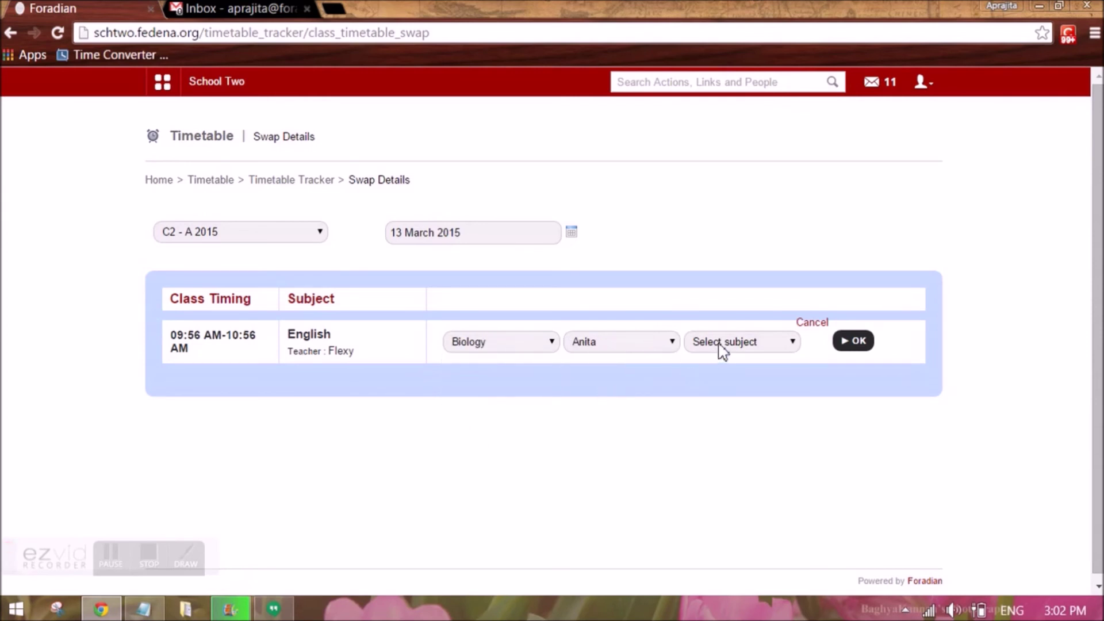
left_click(720, 346)
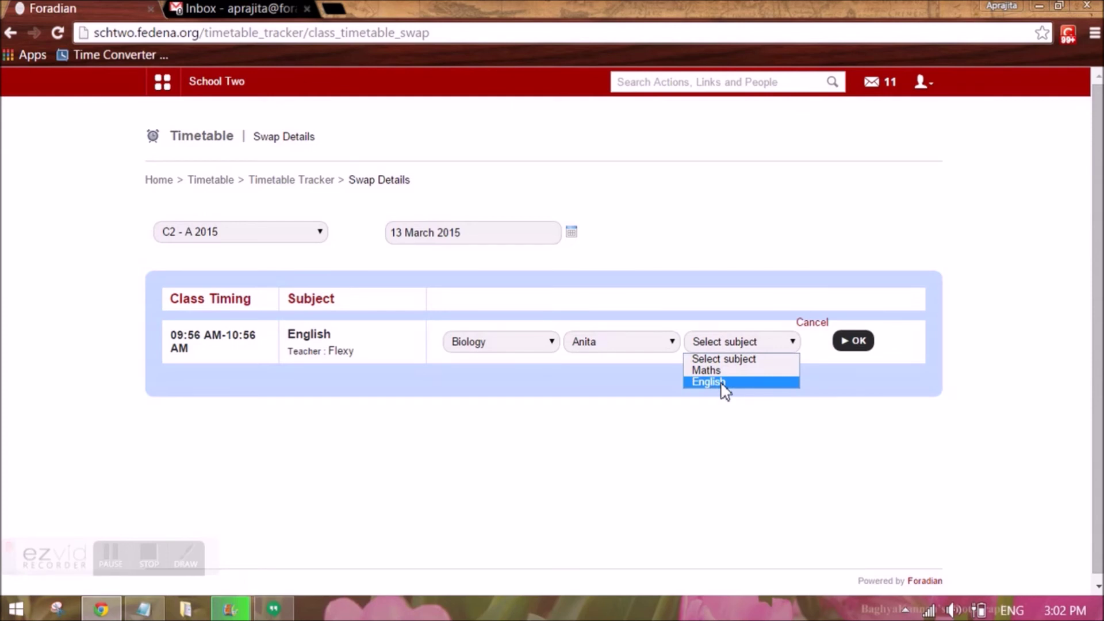
left_click(721, 382)
left_click(840, 346)
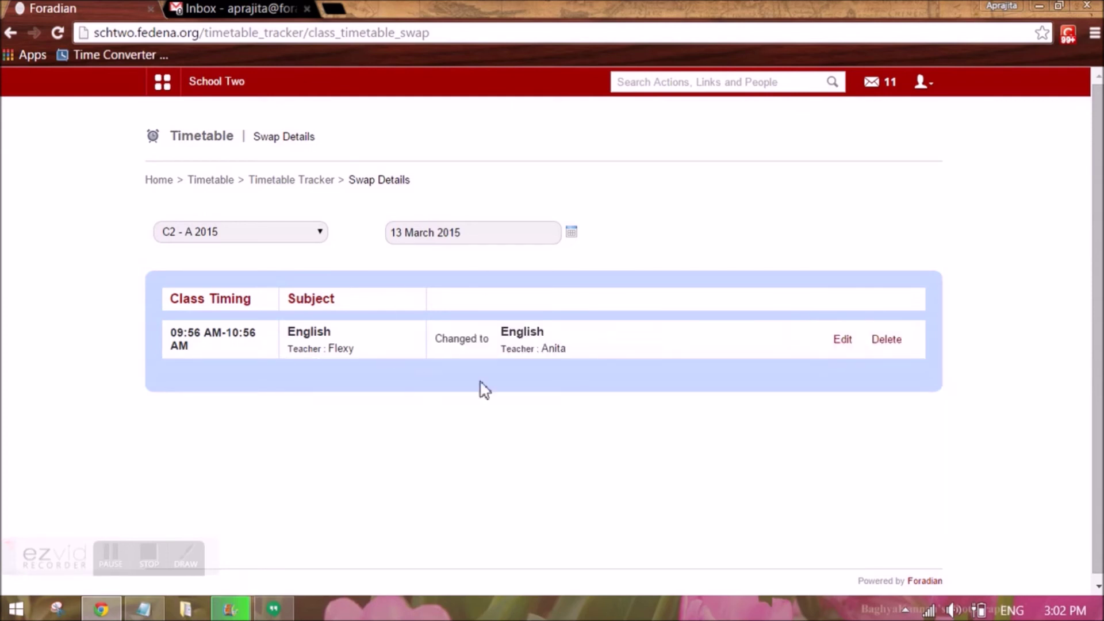
Open the Swapped Timetable Report and search for swaps from 5 March 2015 to 13 March 2015
left_click(304, 181)
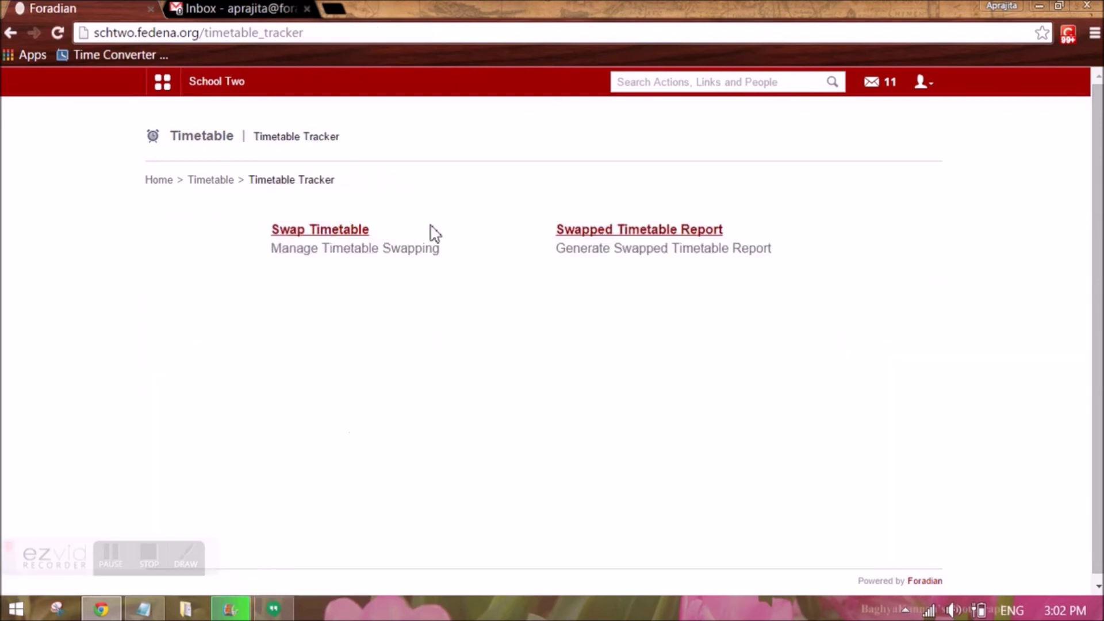
left_click(592, 235)
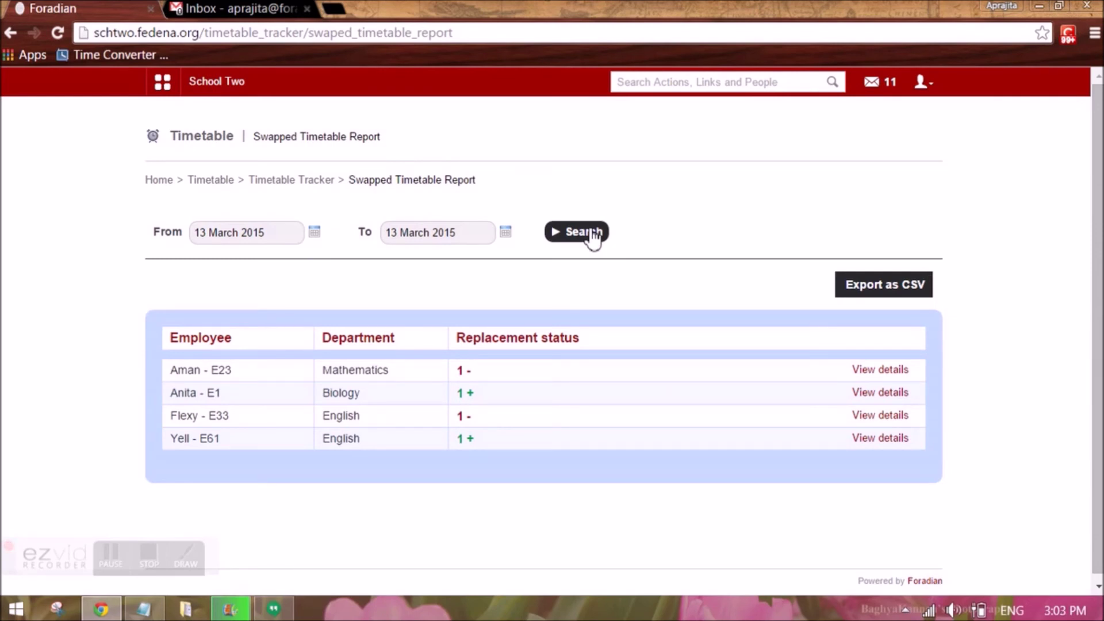
left_click(314, 233)
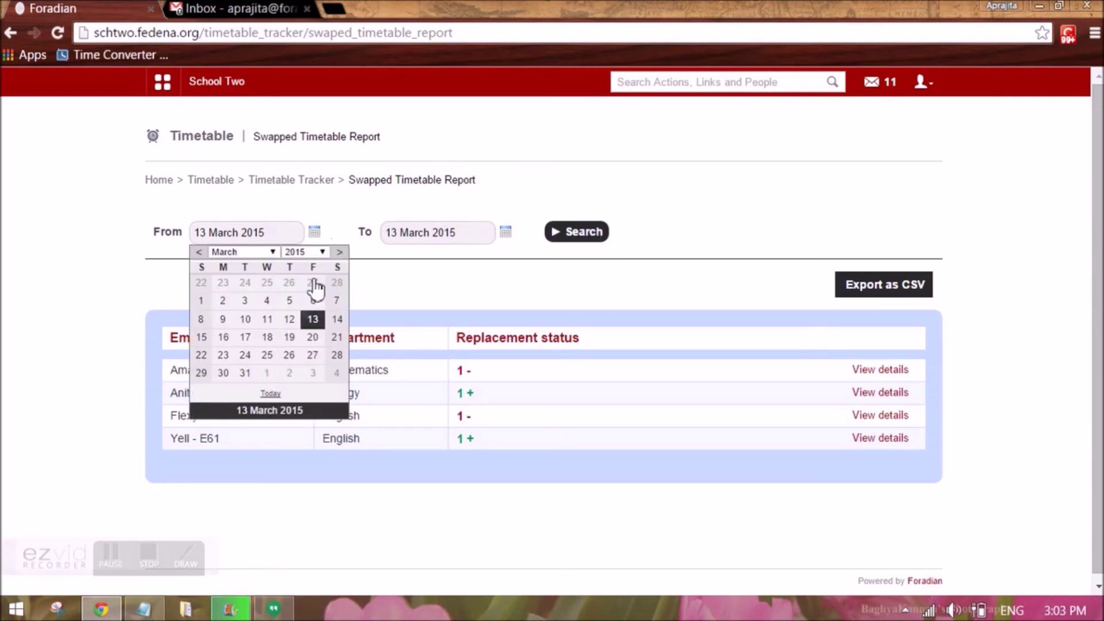
left_click(290, 320)
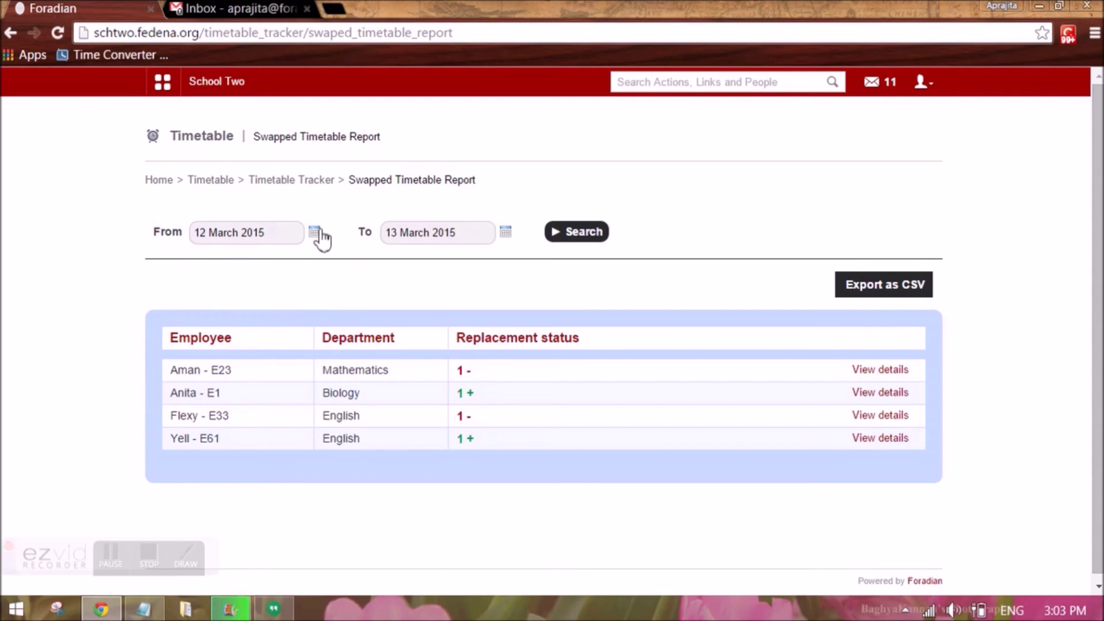
left_click(314, 232)
left_click(289, 300)
left_click(582, 236)
Expand the replacement details of the first two employees in the swapped timetable report
left_click_drag(1099, 322, 1099, 430)
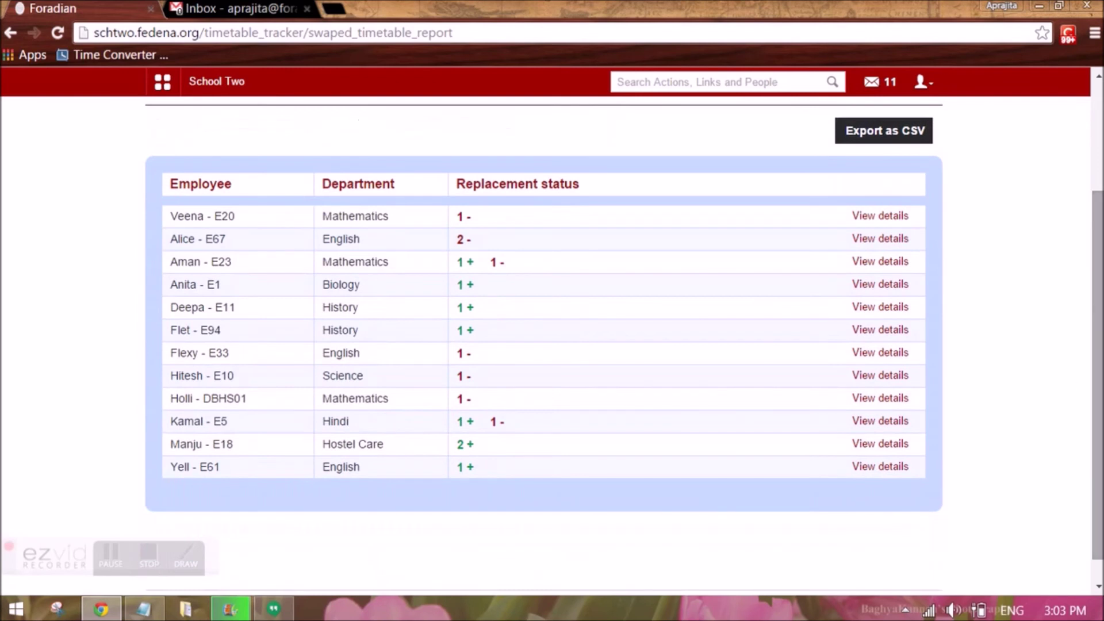
left_click(881, 217)
left_click(868, 303)
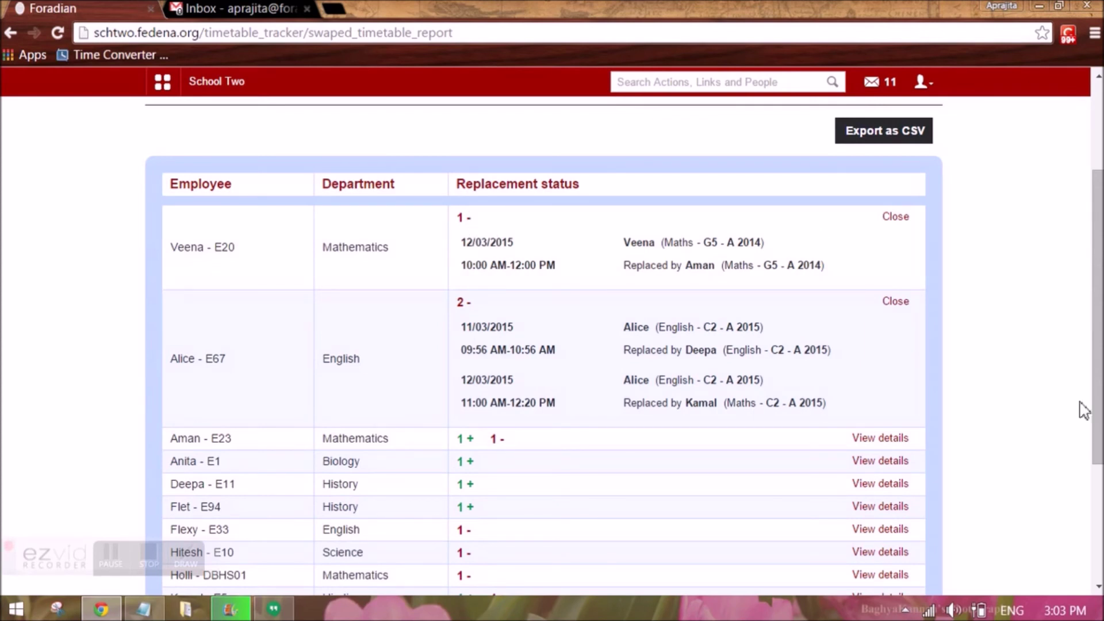
Review the employees' replacement status and swap details throughout the swapped timetable report
left_click_drag(1099, 398, 1100, 437)
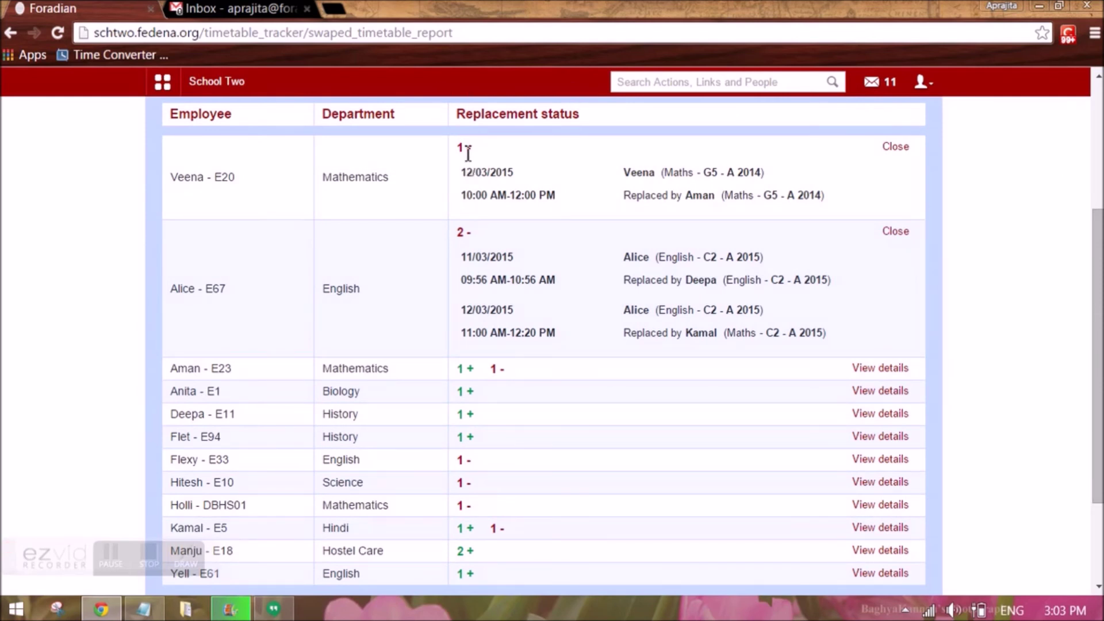
left_click_drag(461, 152, 474, 154)
left_click_drag(1098, 450, 1097, 458)
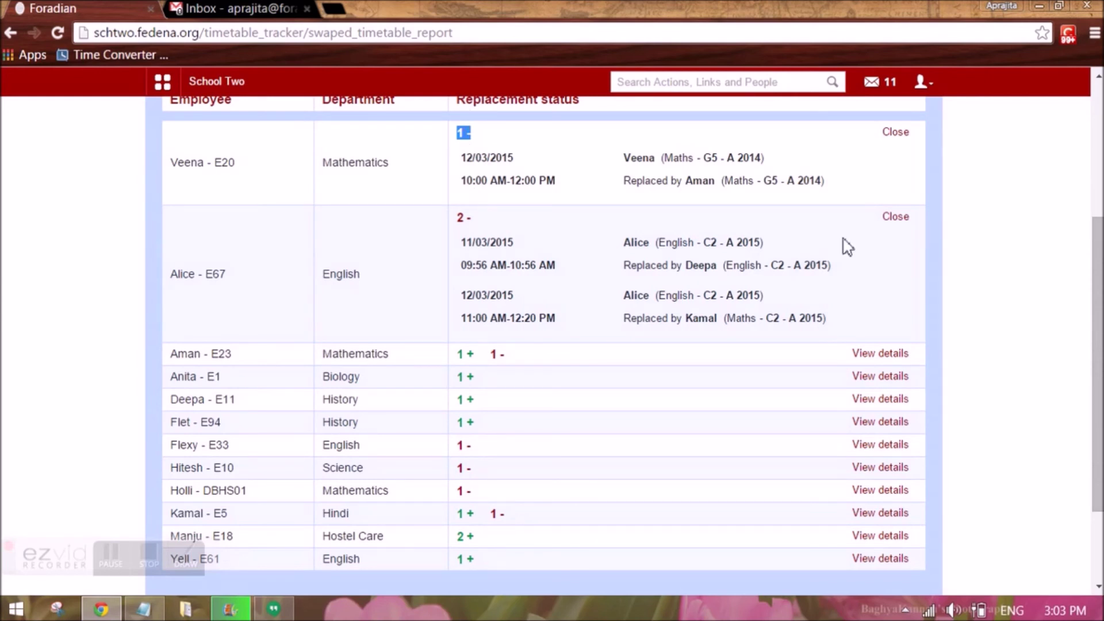
left_click_drag(1099, 382, 1098, 438)
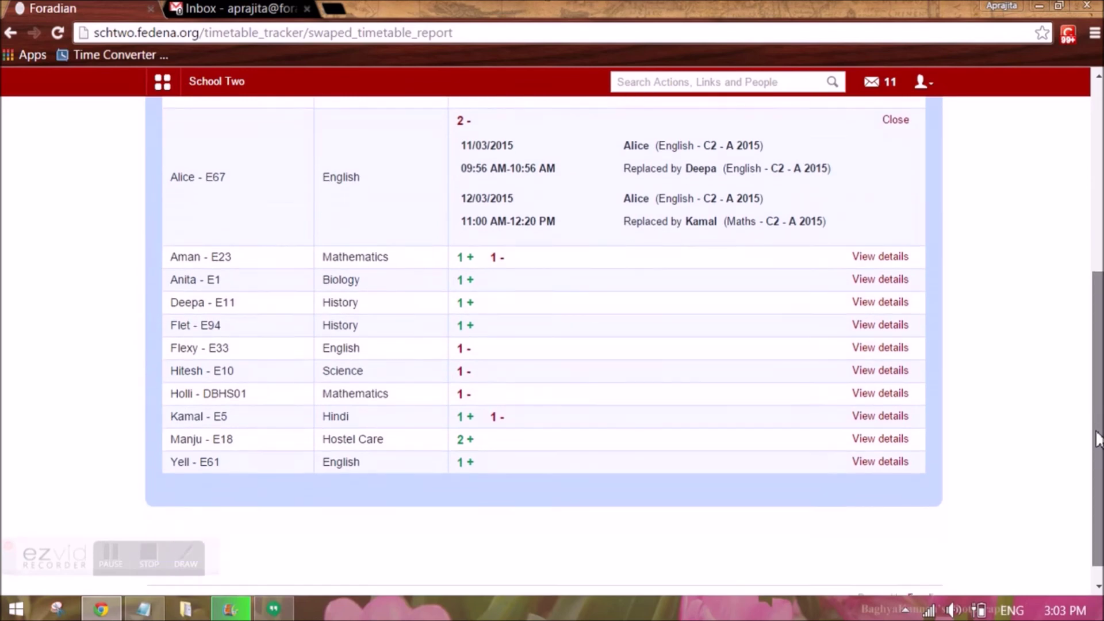
left_click_drag(1099, 465, 1088, 218)
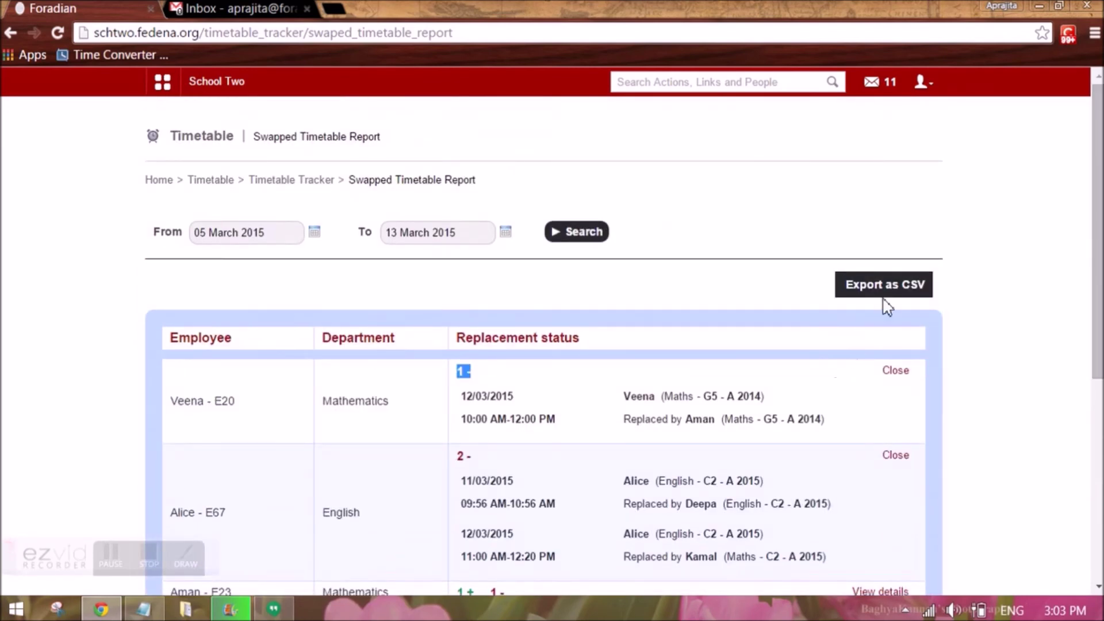
Open building management under Class Room Allocation, look at West Block's edit form, and view its list of rooms
left_click(224, 181)
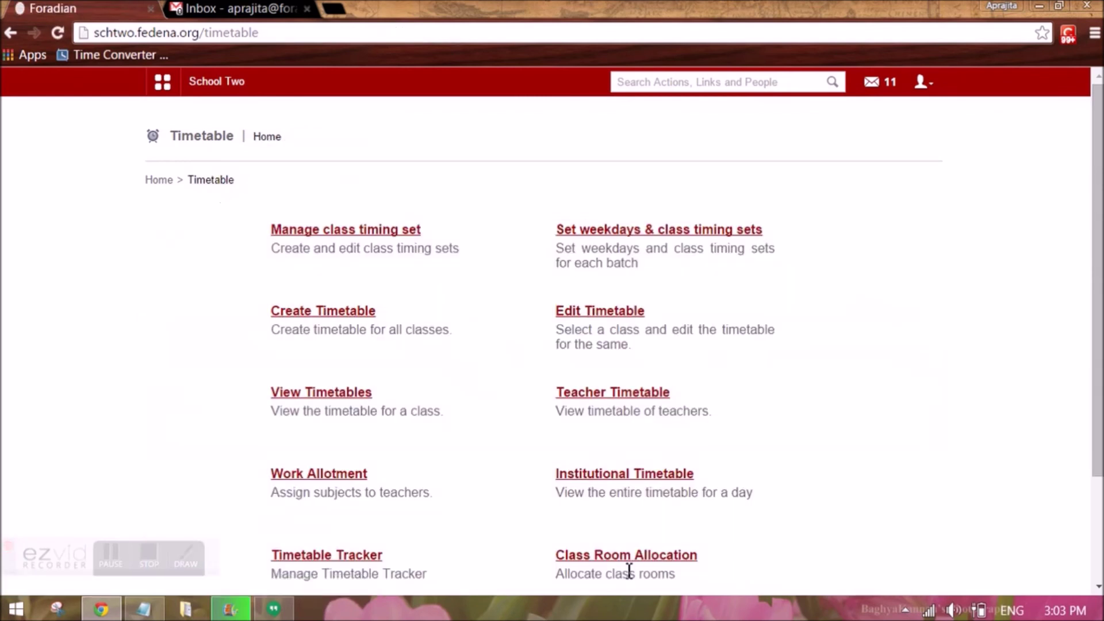
left_click(617, 556)
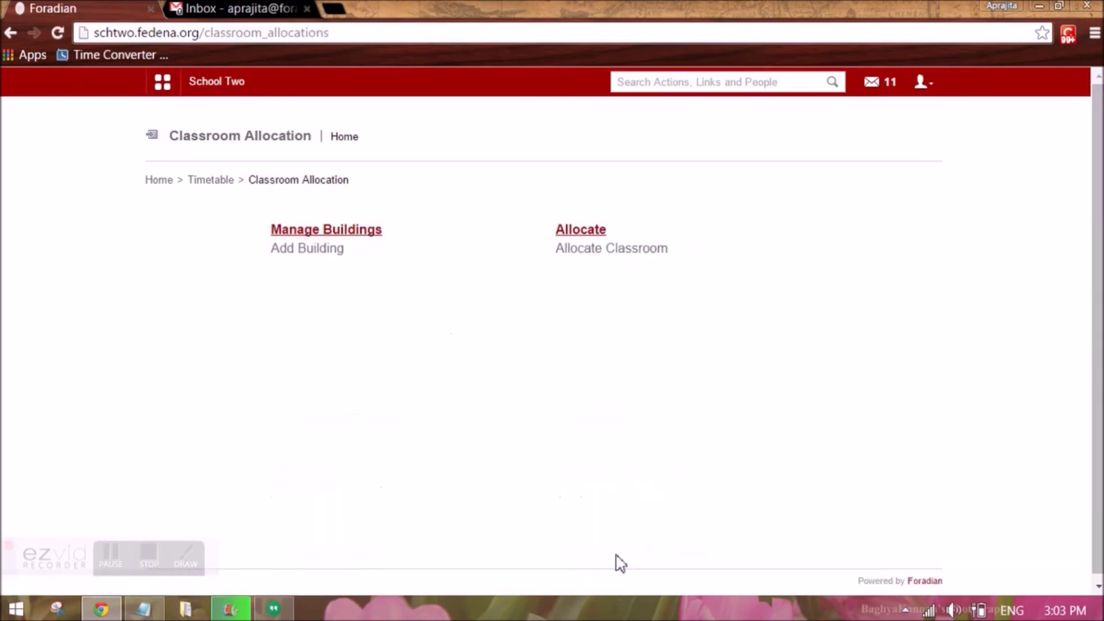
left_click(329, 230)
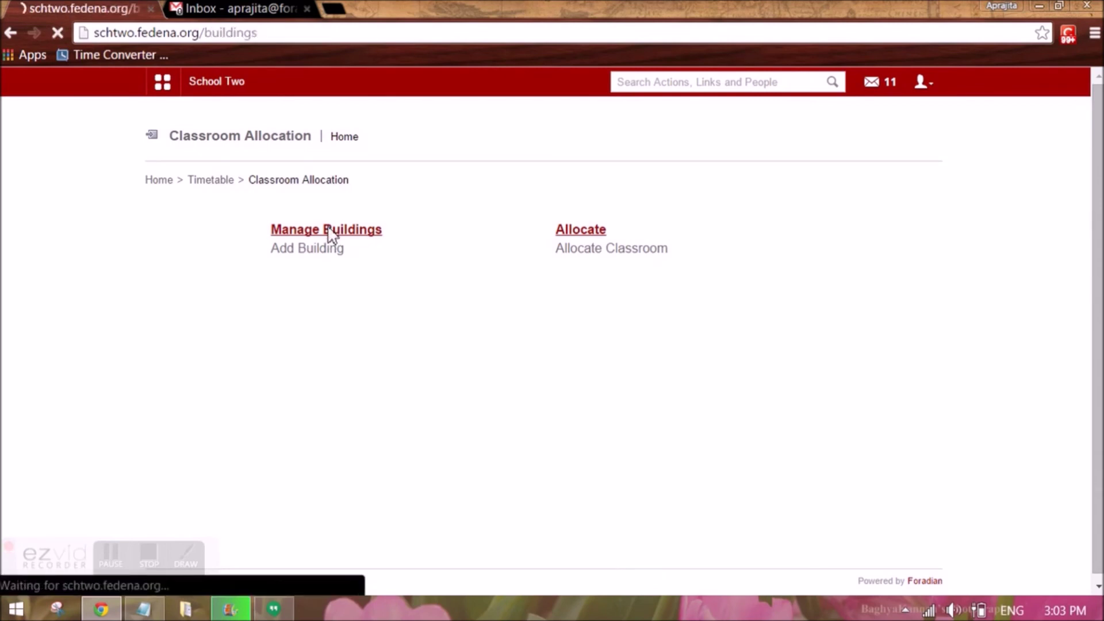
left_click(862, 340)
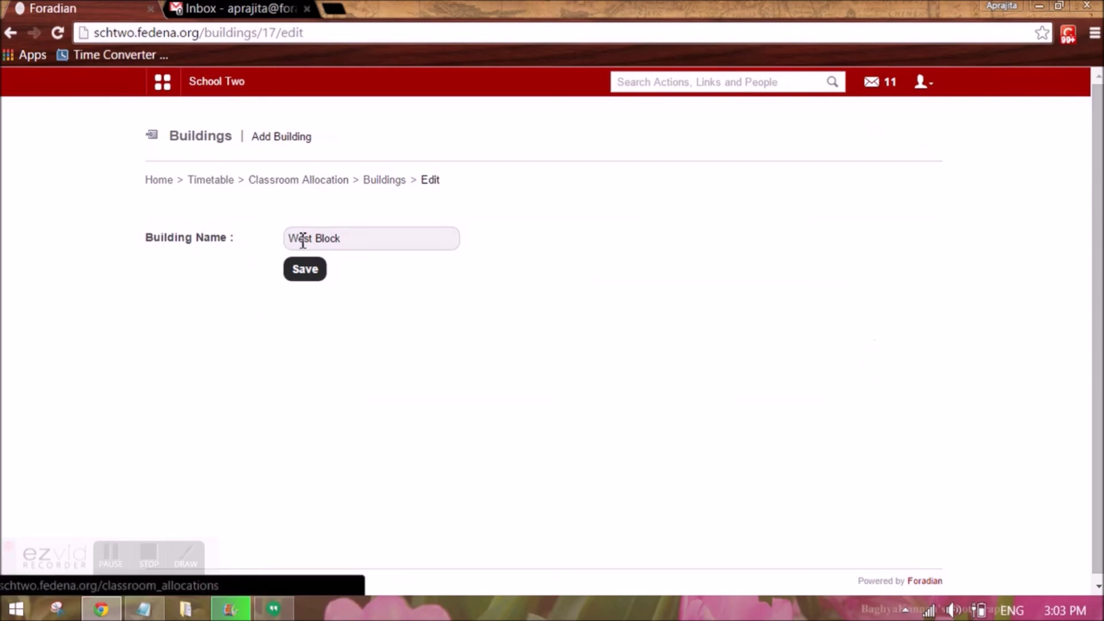
left_click(375, 183)
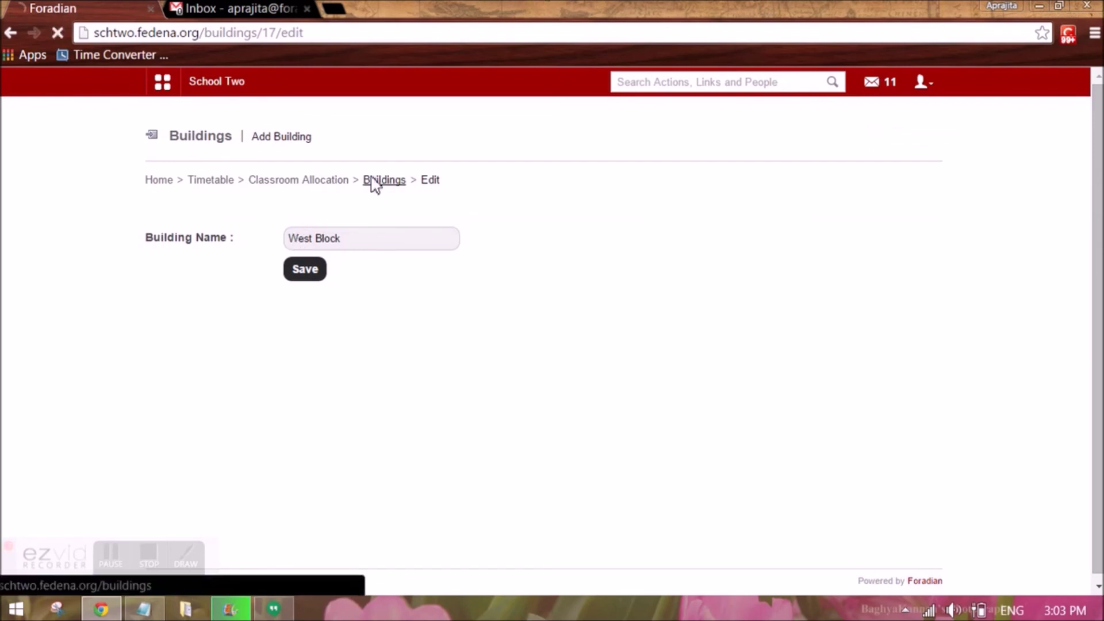
left_click(262, 344)
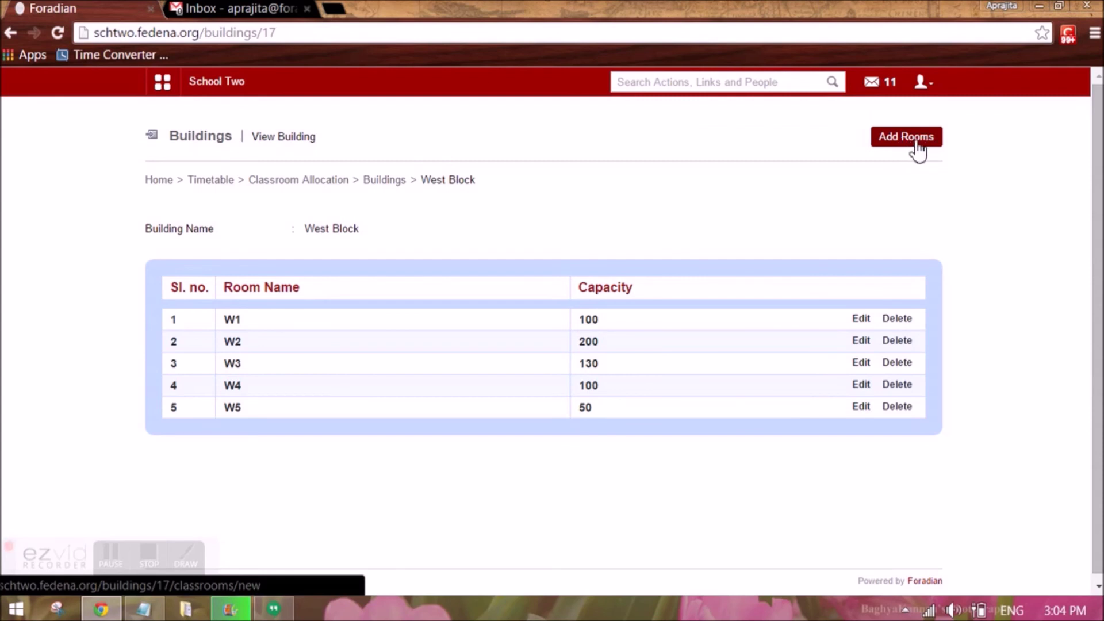
Display the weekly classroom allocation grid for the timetable starting 27 February 2015
left_click(329, 184)
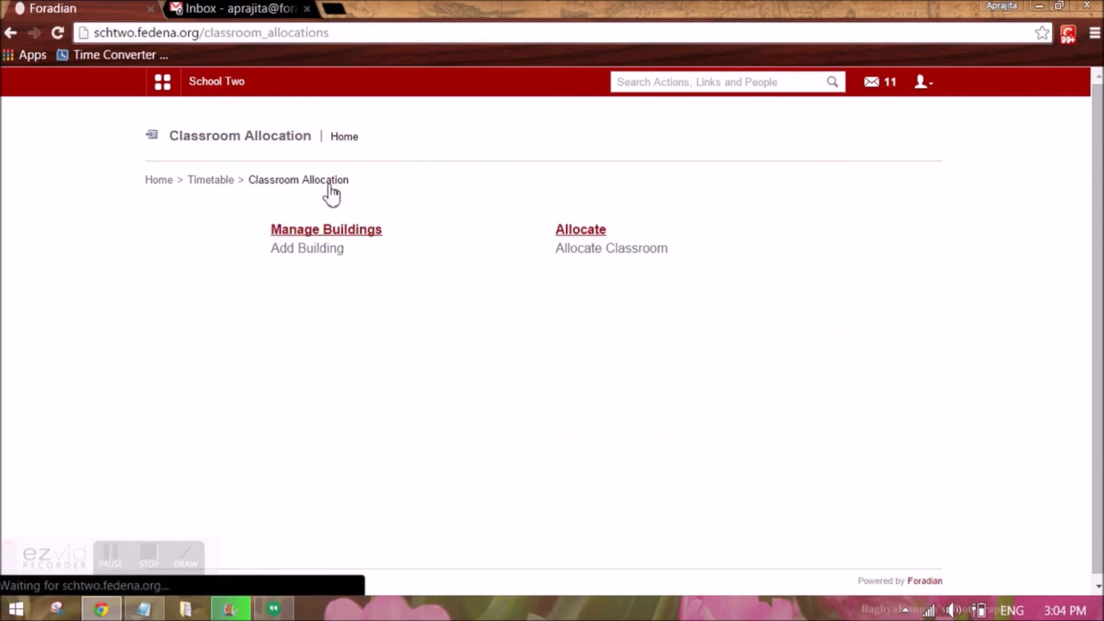
left_click(580, 232)
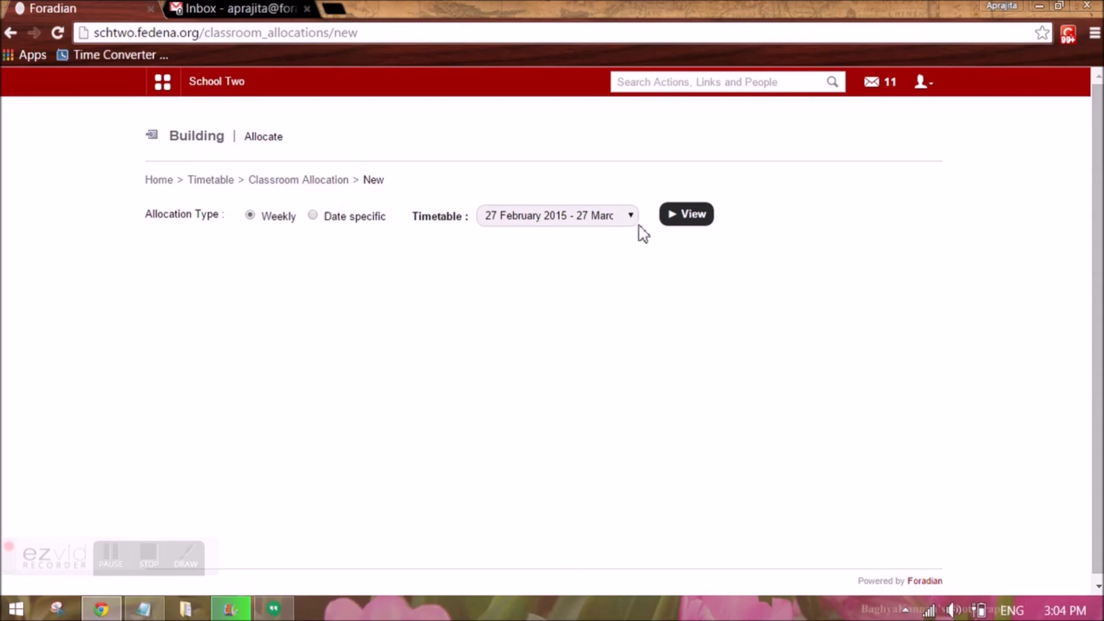
left_click(697, 226)
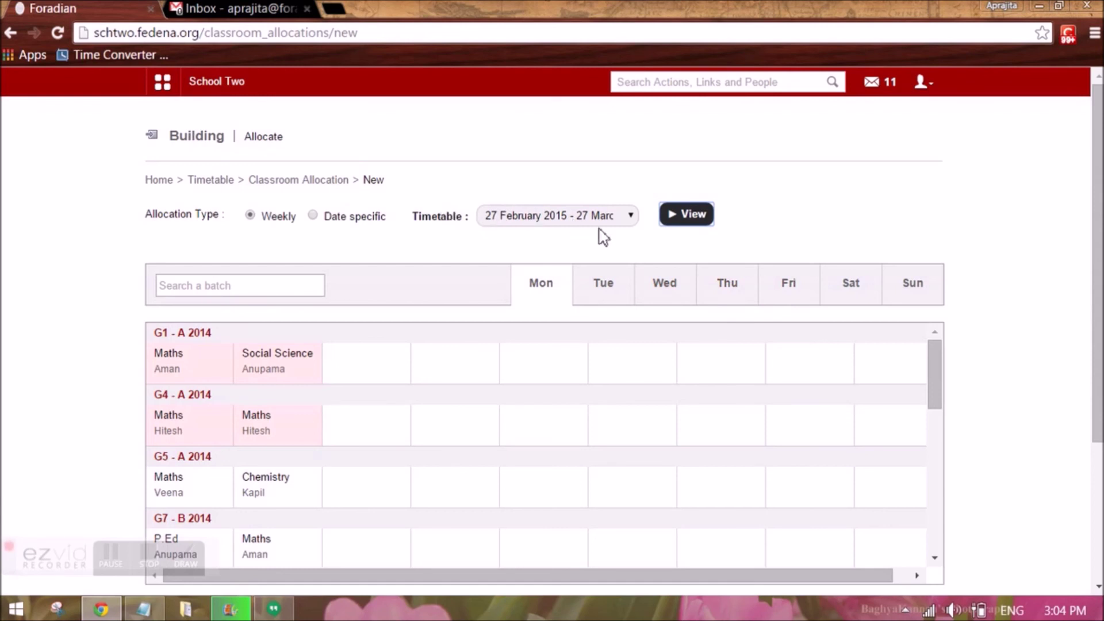
left_click_drag(1098, 348, 1098, 407)
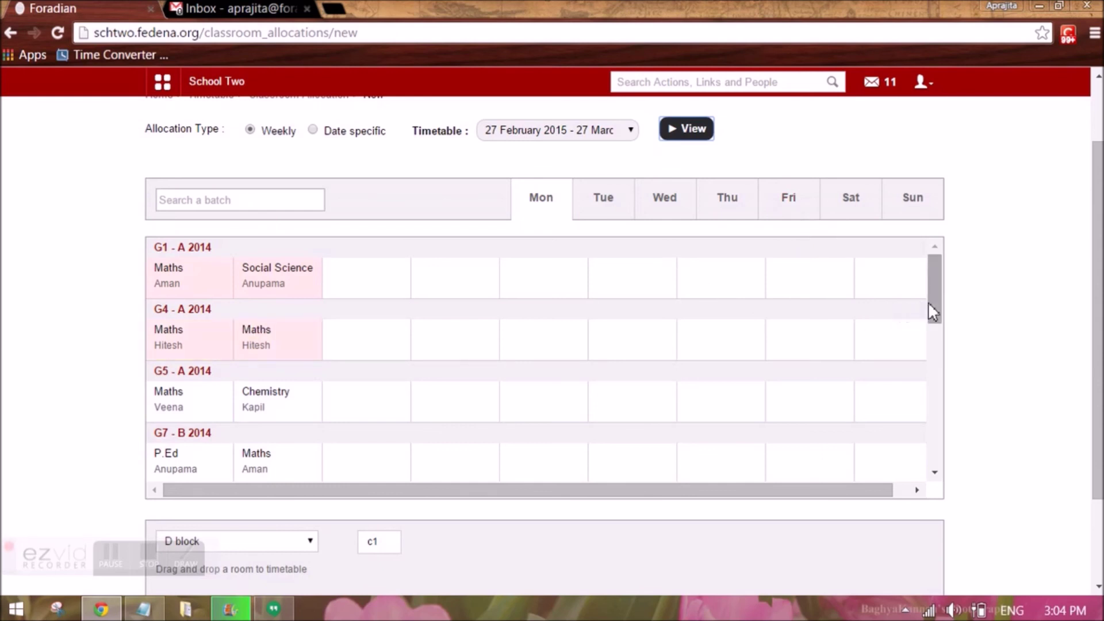
mouse_move(928, 302)
left_mouse_down()
mouse_move(929, 456)
mouse_move(914, 296)
left_mouse_up()
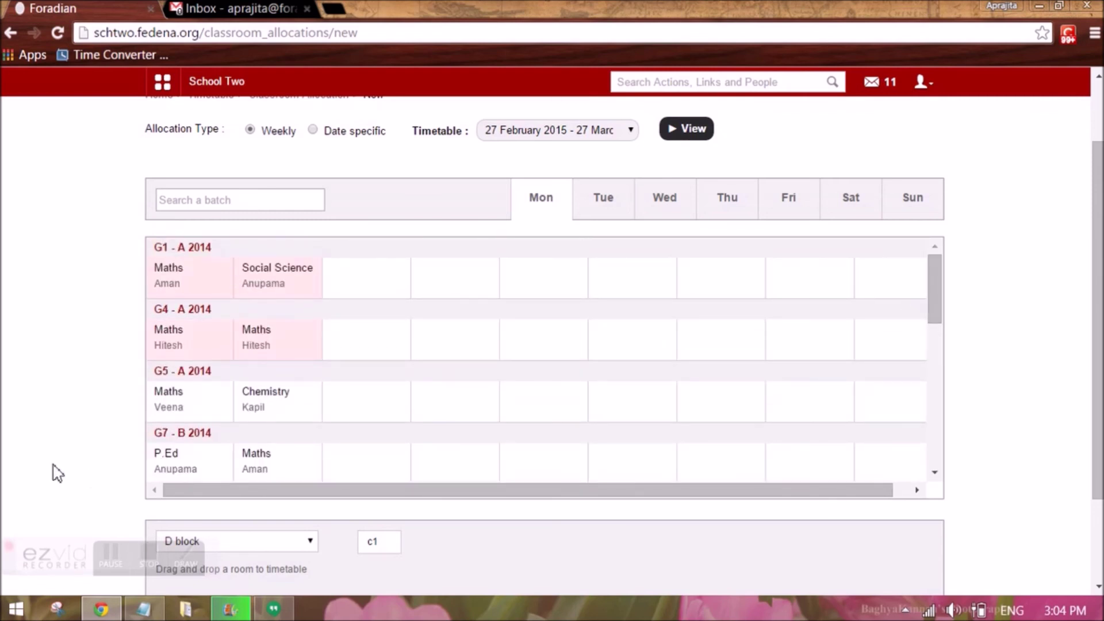
Allocate room N1 of North Block to the Monday Maths and Chemistry classes of batch G5 - A 2014
scroll(56, 472, "down", 1)
scroll(54, 472, "down", 1)
left_click(308, 475)
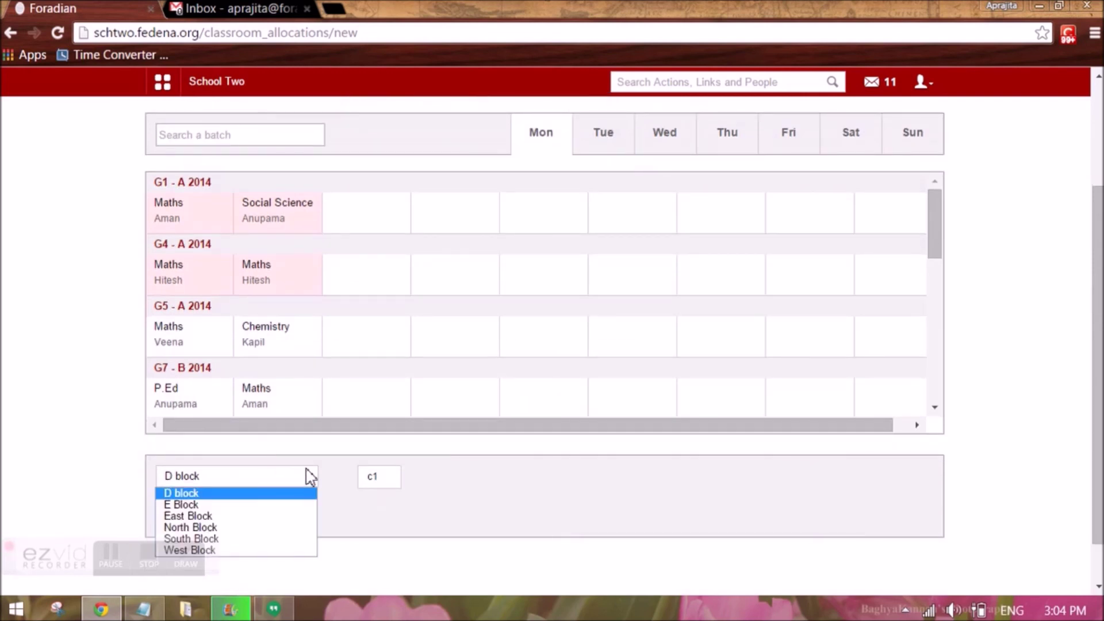
left_click(276, 527)
left_click_drag(368, 486, 223, 346)
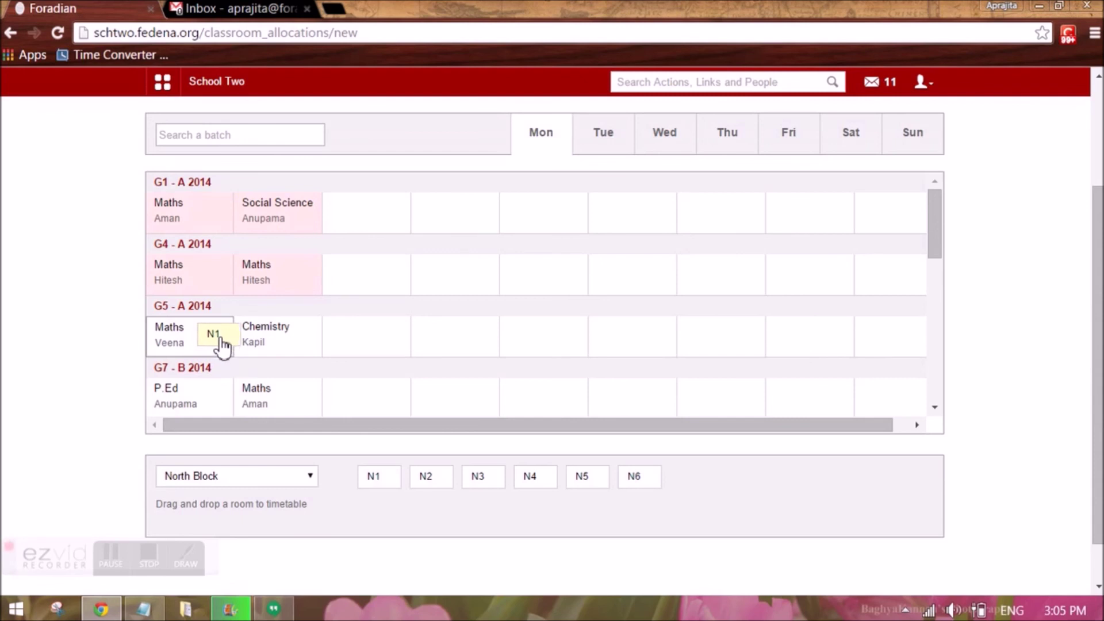
left_click_drag(223, 345, 212, 345)
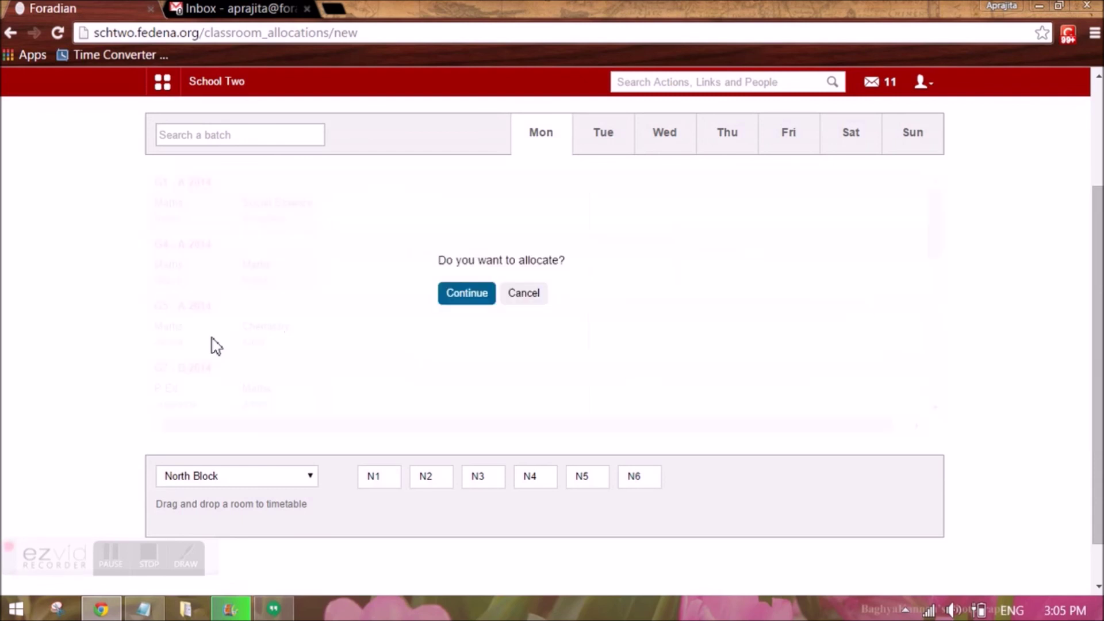
left_click(470, 295)
left_click_drag(372, 481, 284, 343)
left_click(483, 296)
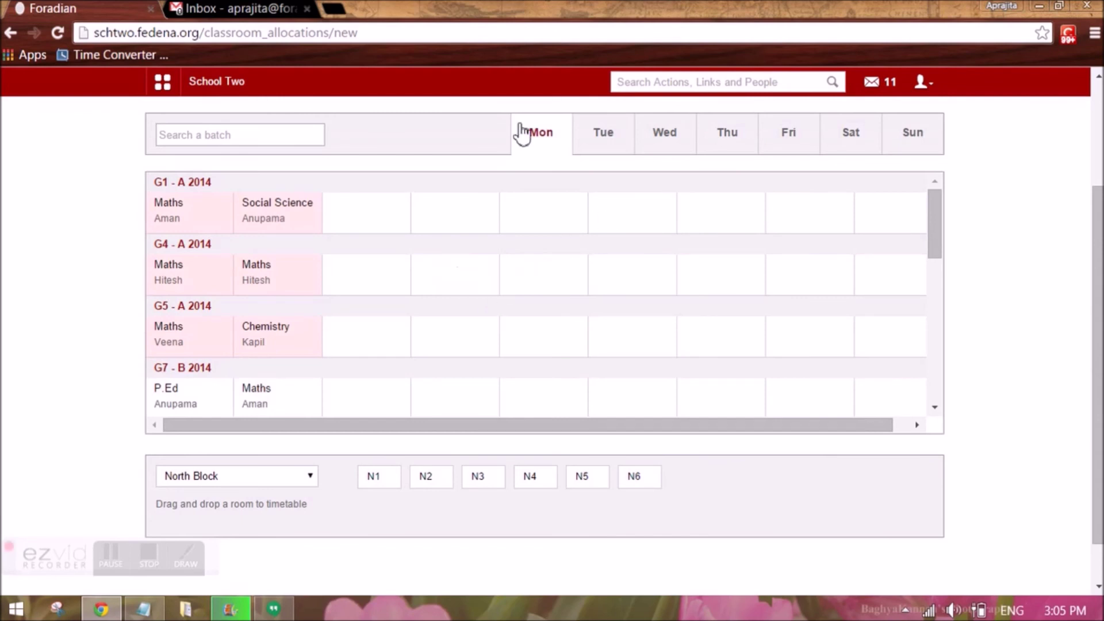
Check the Monday Chemistry class of G5 - A 2014 and view the weekly allocation grids for Tuesday and Saturday
left_click(247, 348)
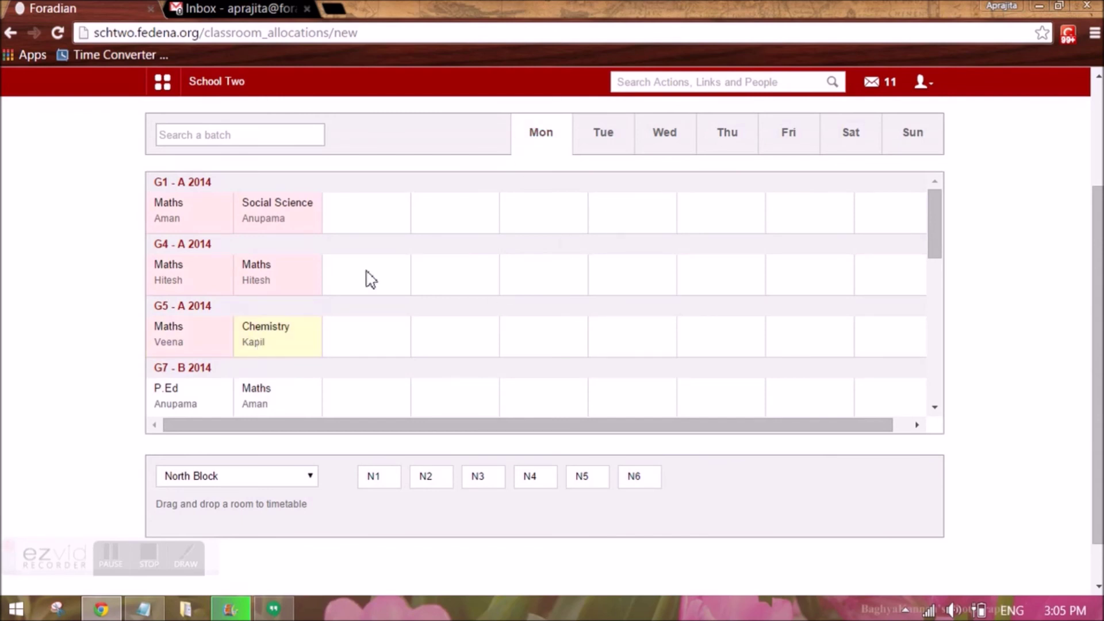
left_click(609, 155)
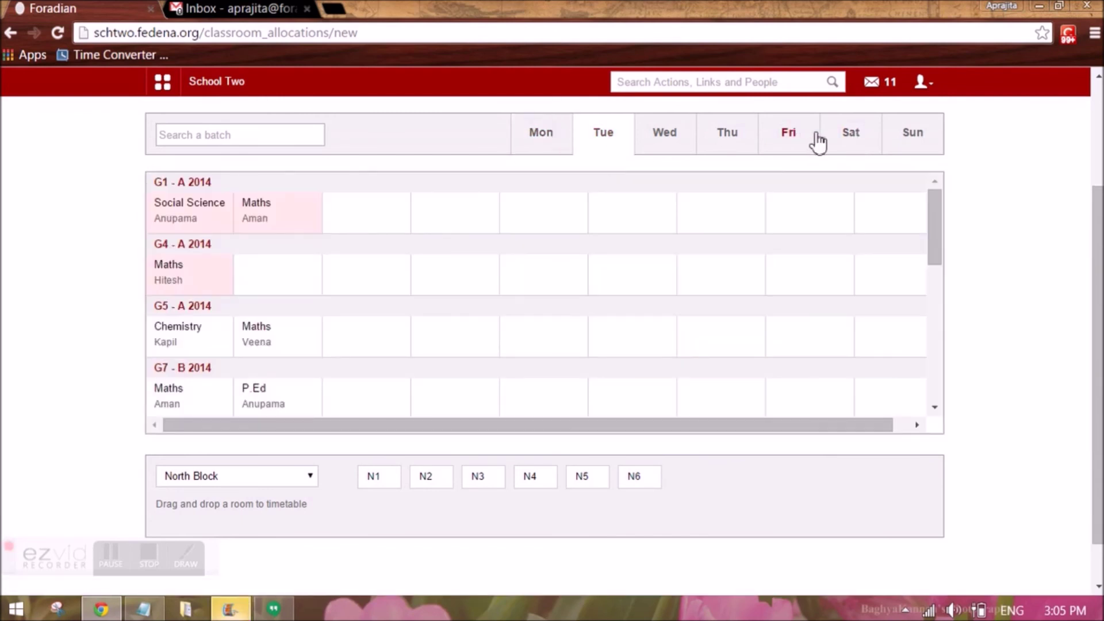
left_click(845, 141)
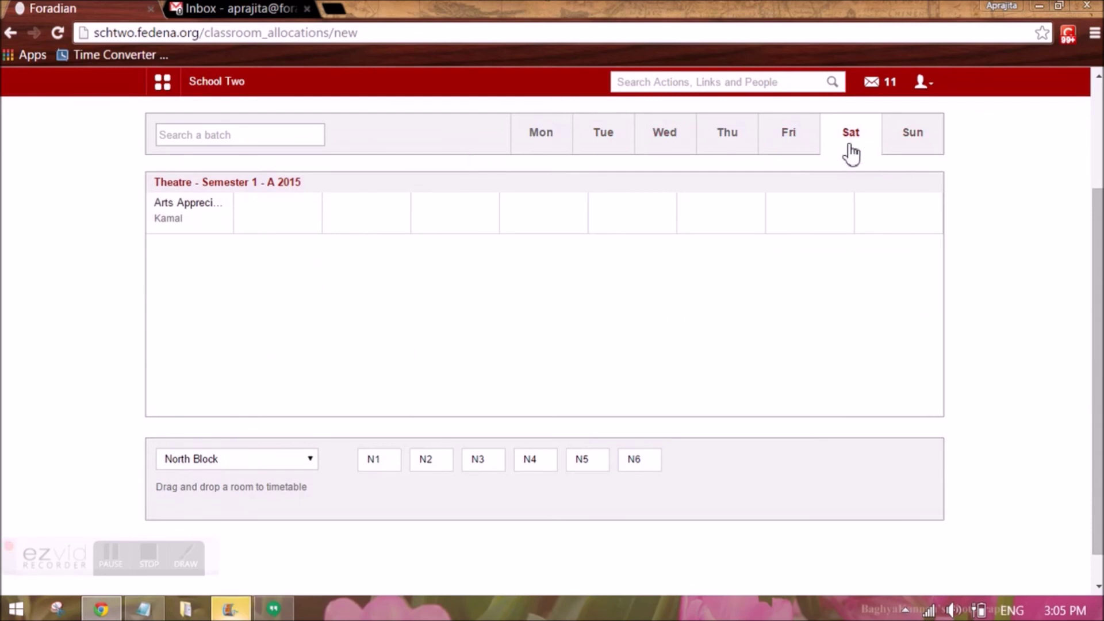
Switch to date-specific allocation for March 2015 and display the classes of Monday the 2nd
scroll(439, 217, "up", 3)
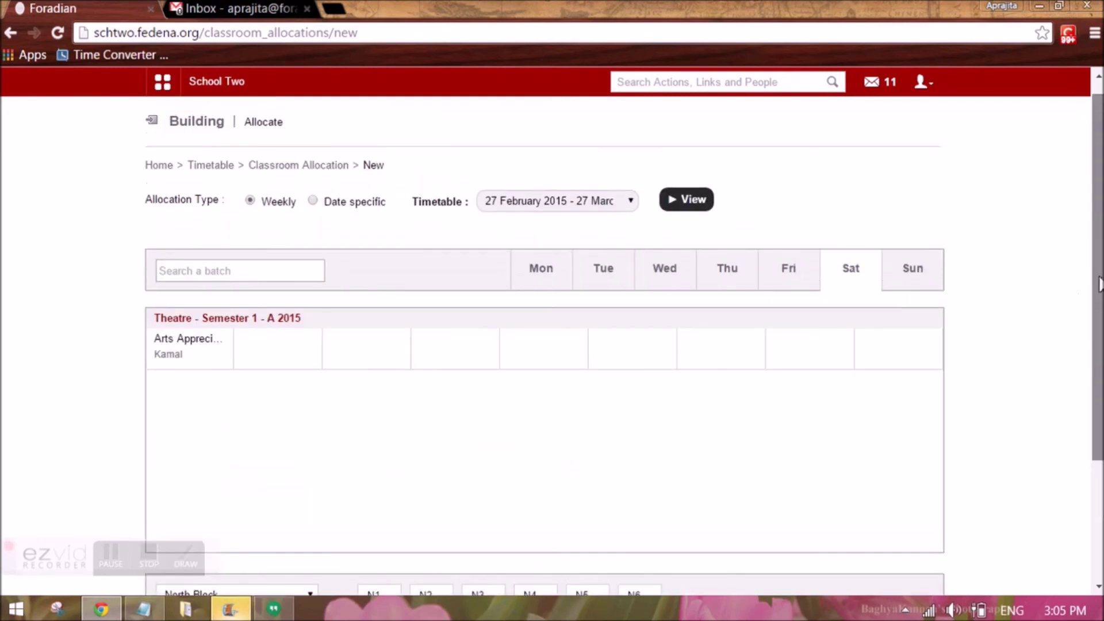
left_click(313, 207)
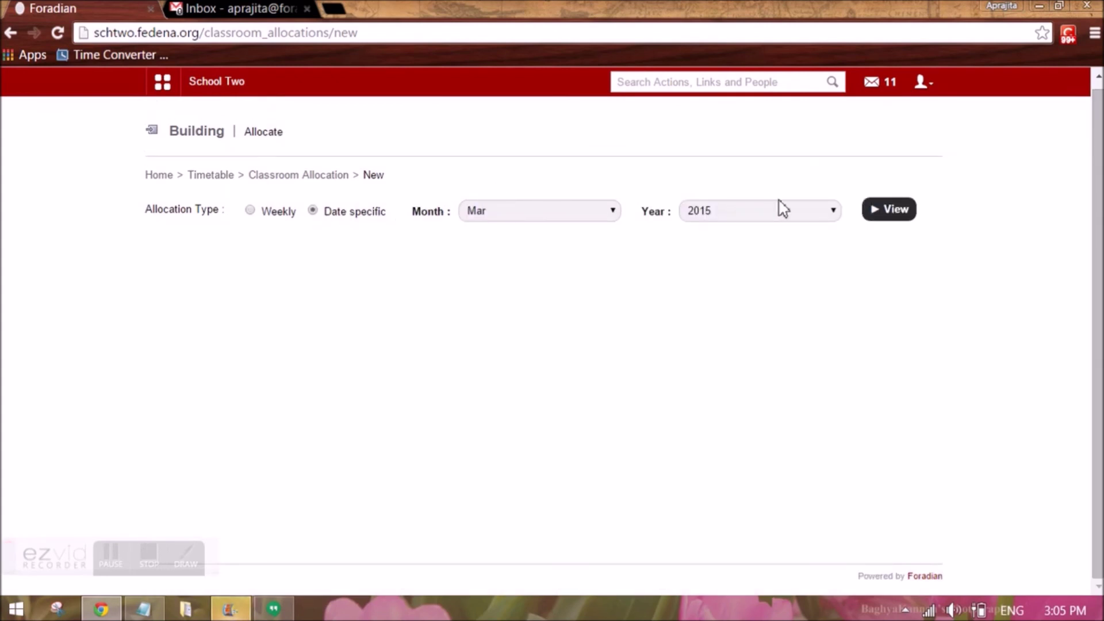
left_click(903, 216)
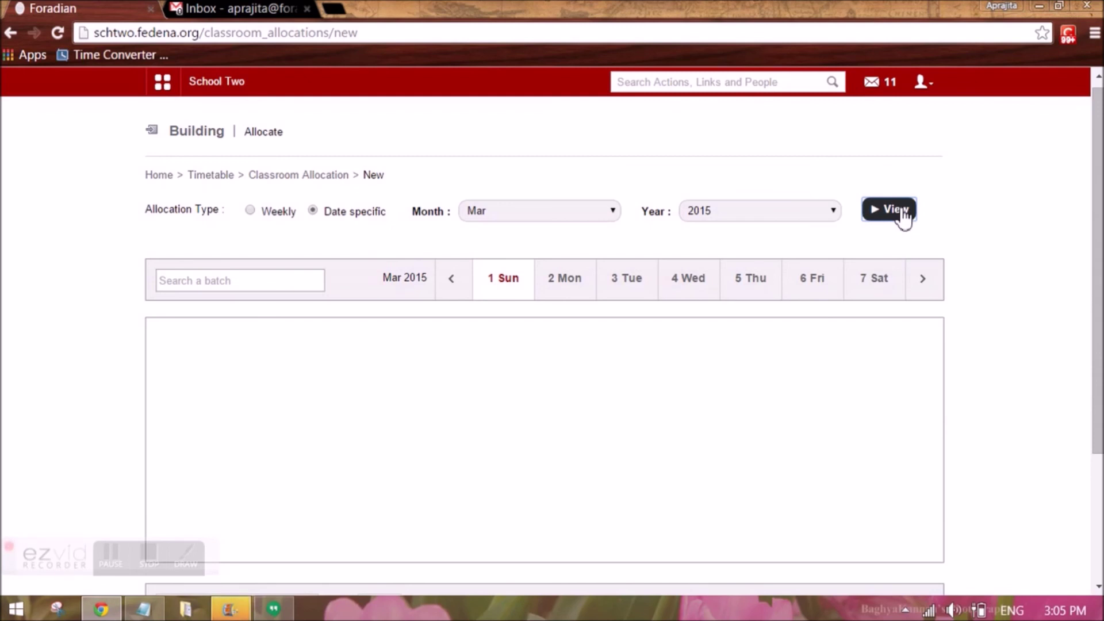
left_click(568, 295)
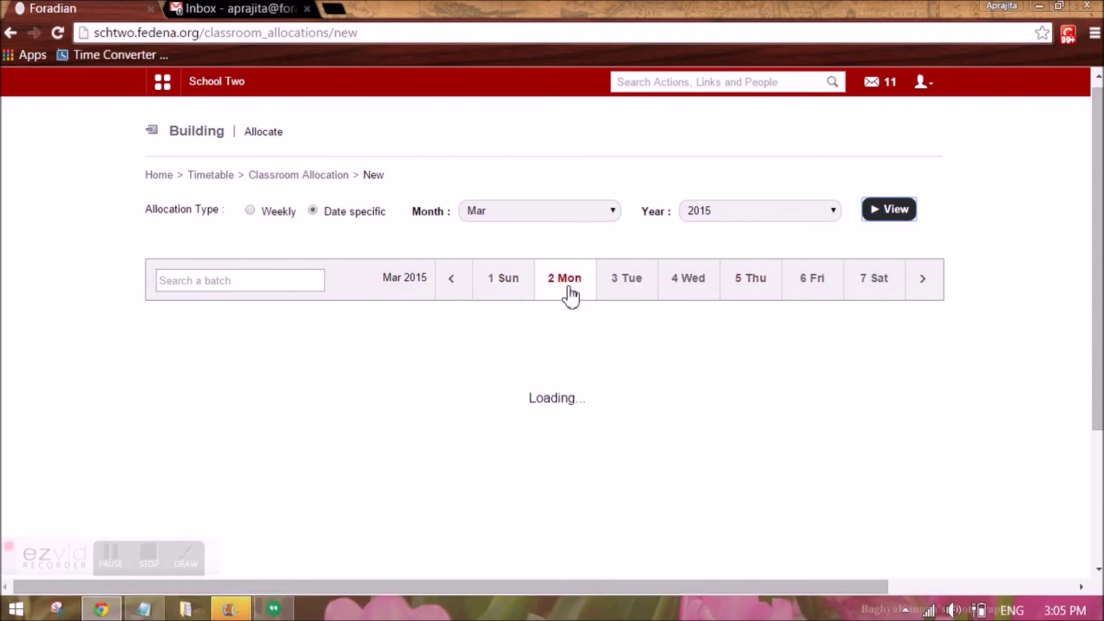
Allocate room c1 of D block to the Maths class of G5 - A 2014 on 2 March, despite its weekly allocation
left_click_drag(1097, 333, 1101, 423)
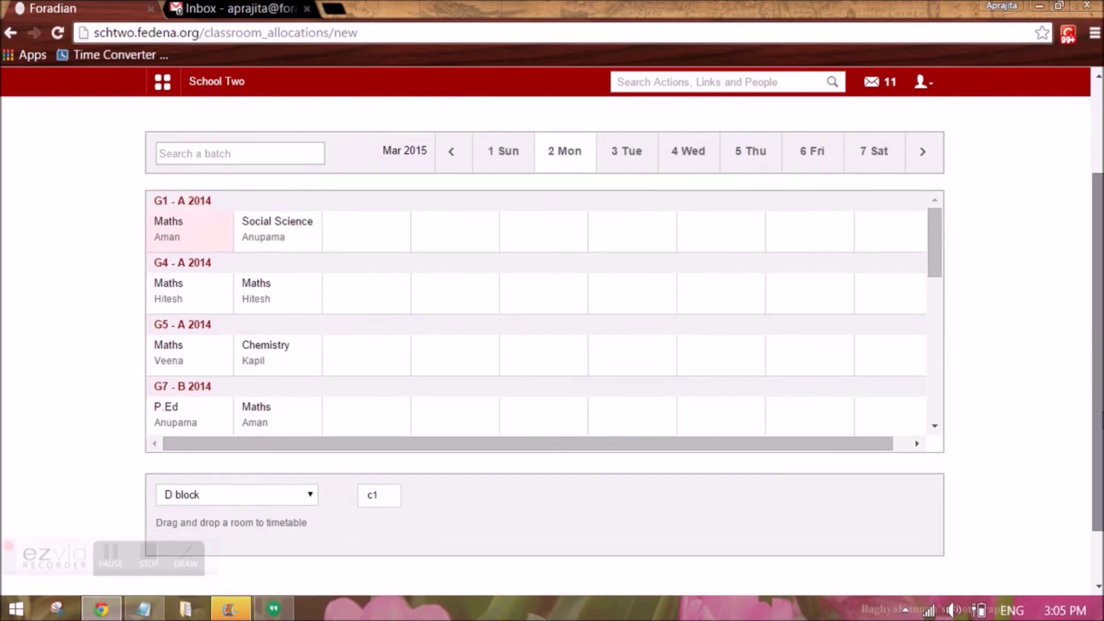
left_click_drag(377, 496, 196, 361)
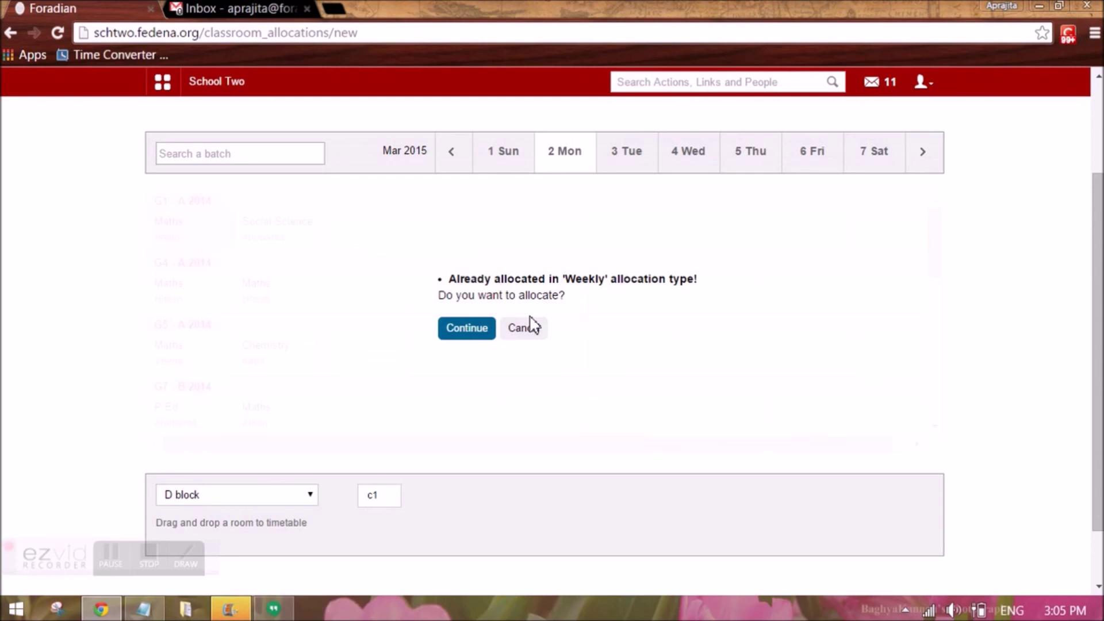
left_click(464, 336)
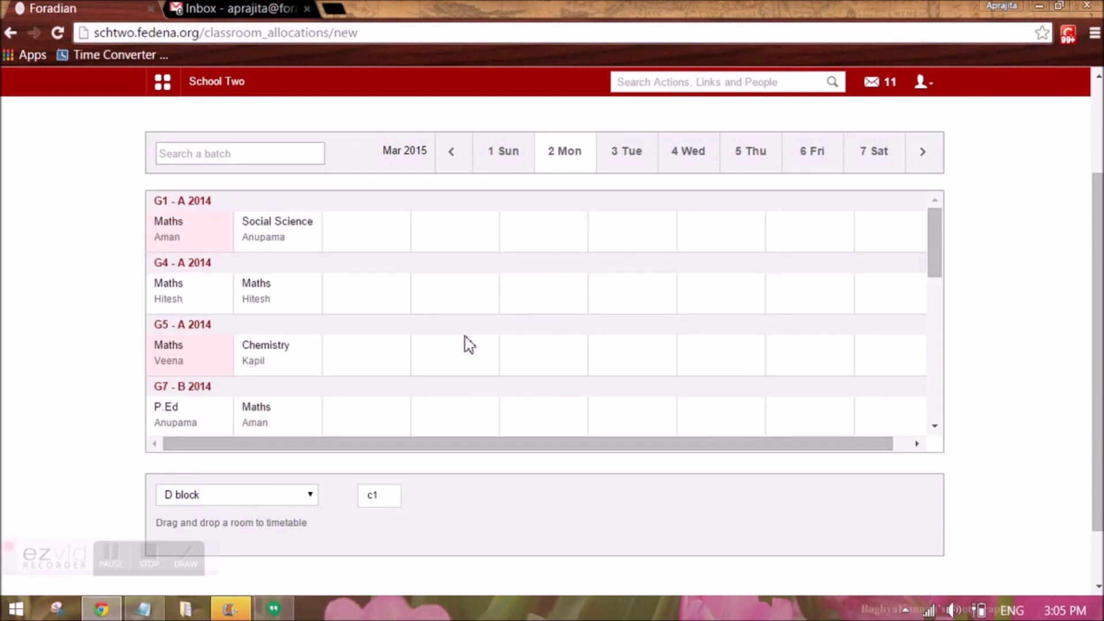
Return to the Timetable home page and look over its list of functions
left_click_drag(1095, 460, 1092, 321)
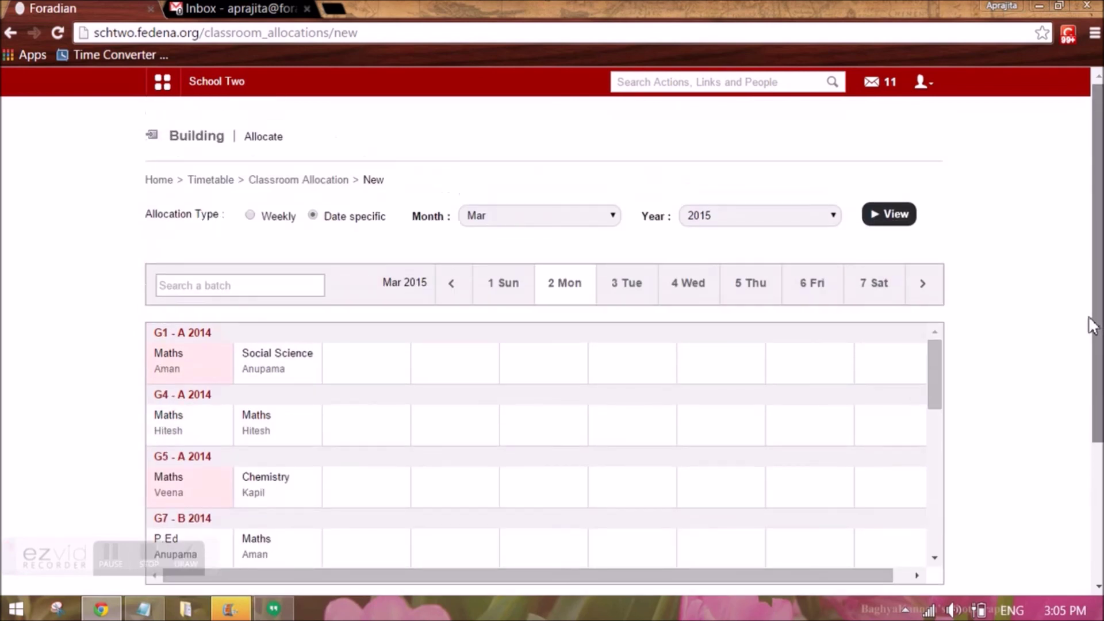
left_click(201, 182)
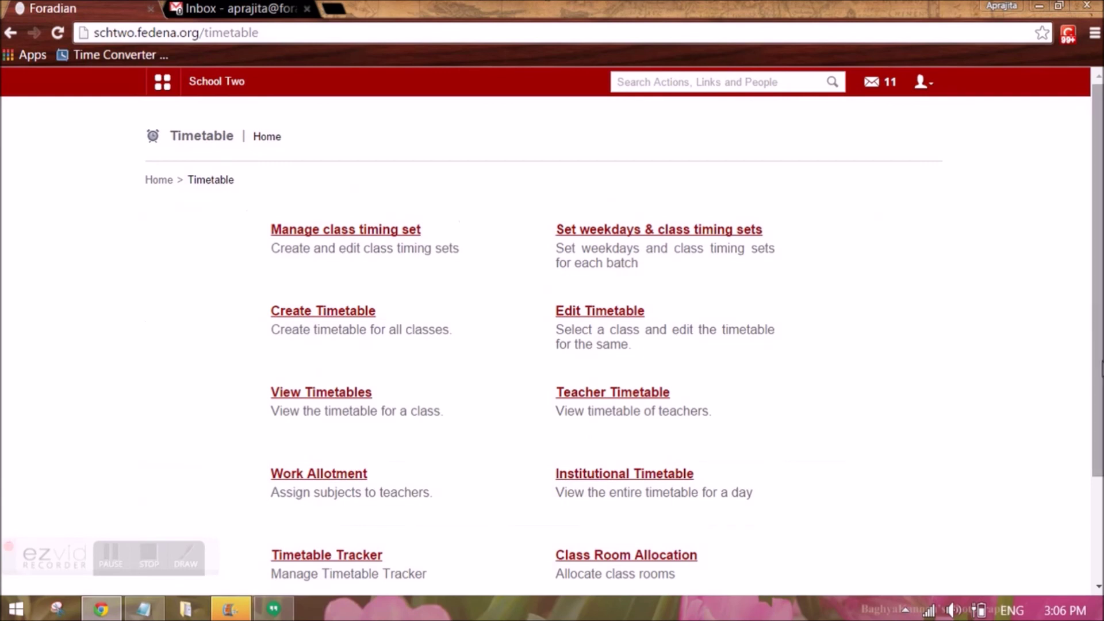
left_click_drag(1100, 382, 1100, 438)
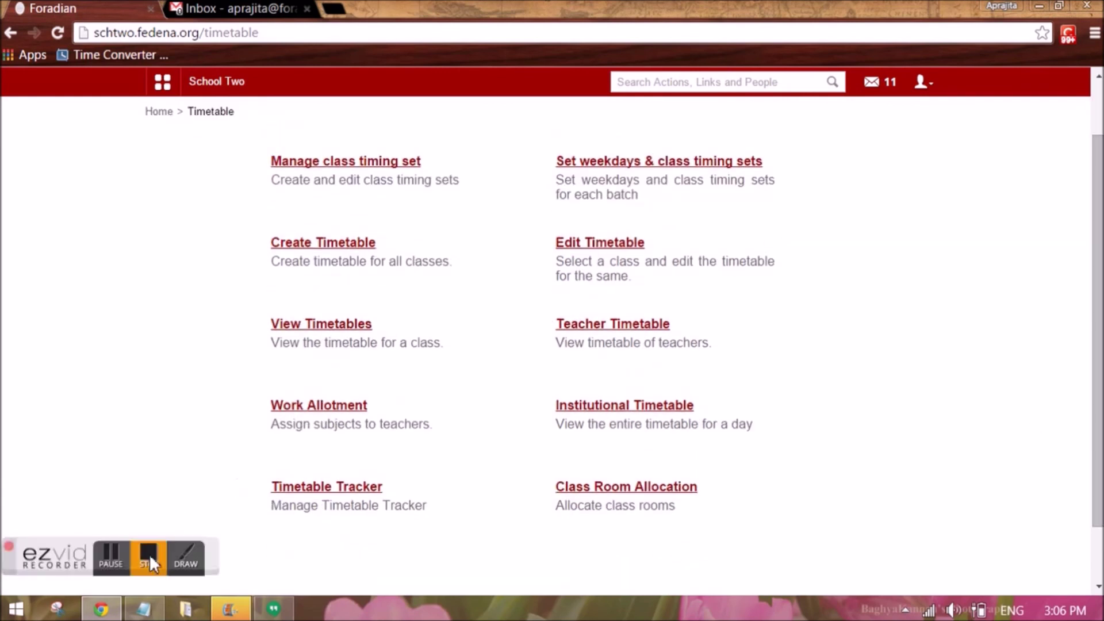